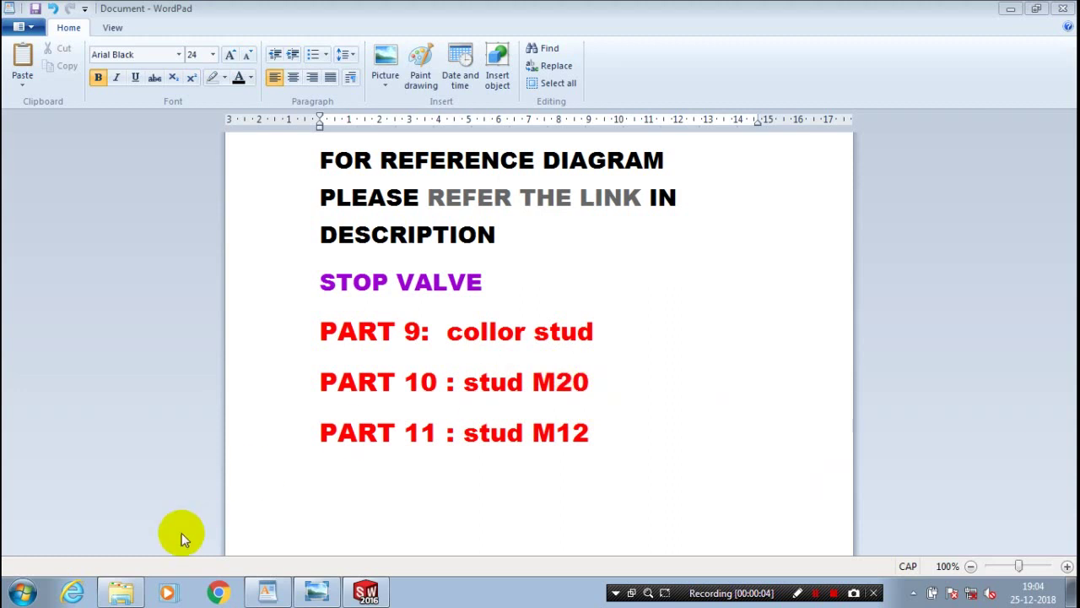
Step: Show the stop valve reference drawing with the spindle supporting stud and cover stud details
key(alt+Tab)
click(798, 592)
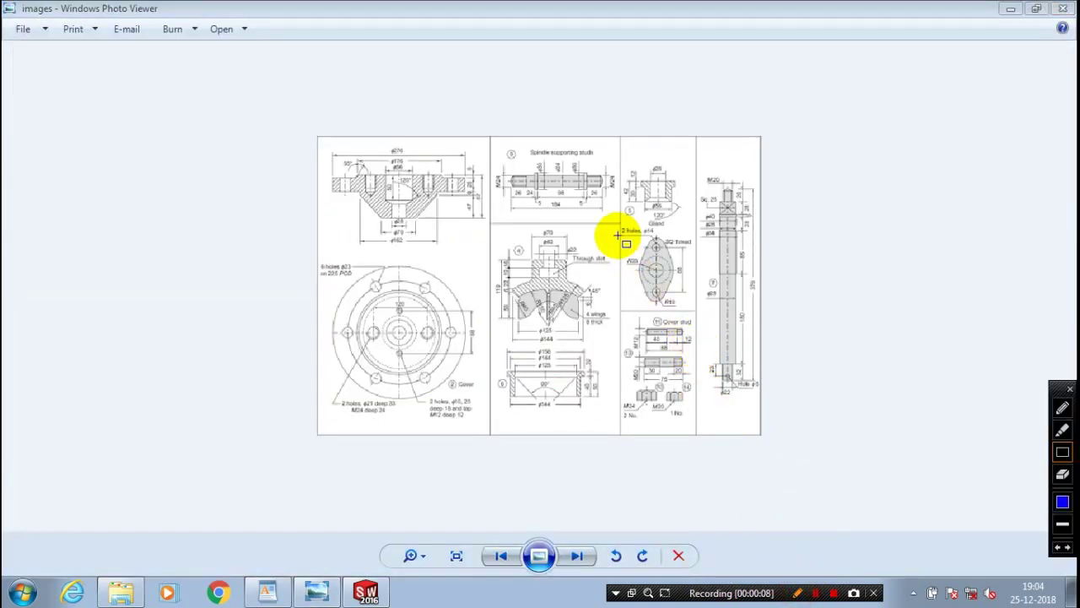
drag(621, 142, 489, 230)
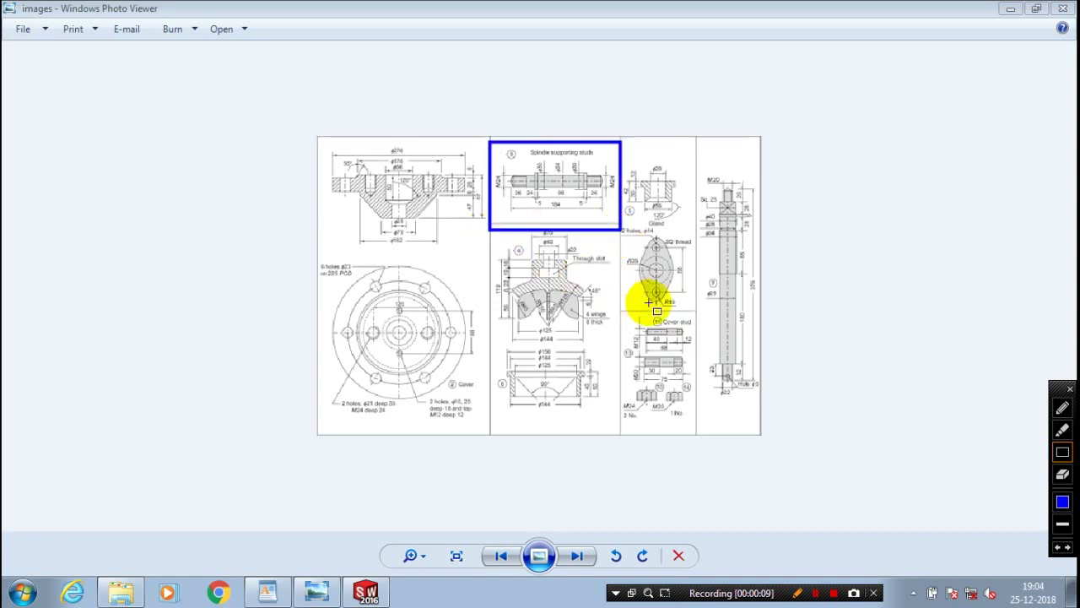
drag(687, 325, 630, 384)
click(797, 593)
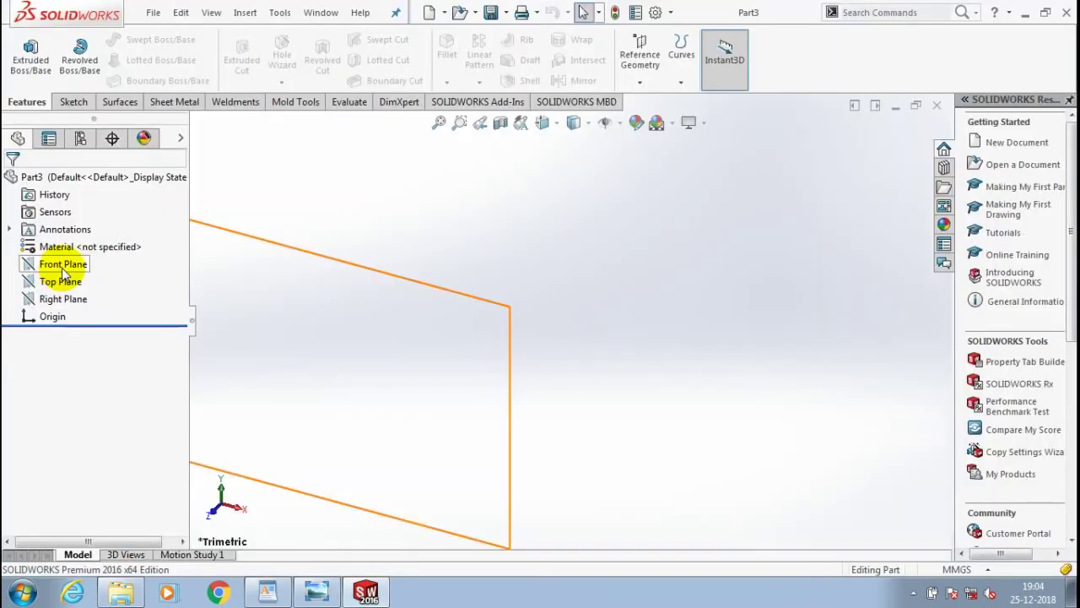
Step: Open a sketch on the Front Plane, viewed normal to it, with a vertical centerline through the origin
click(63, 264)
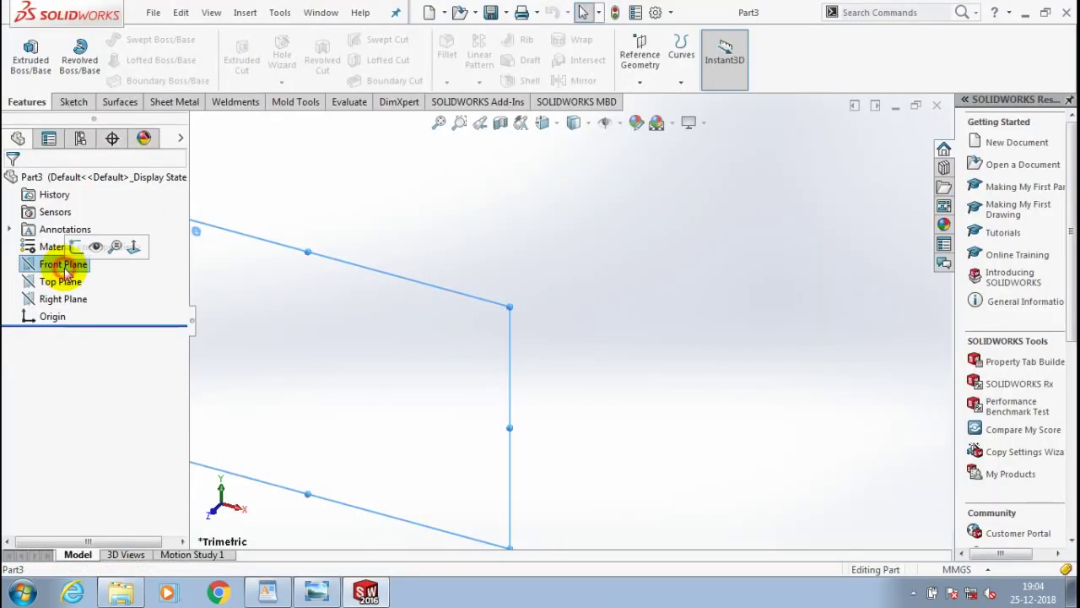
click(135, 251)
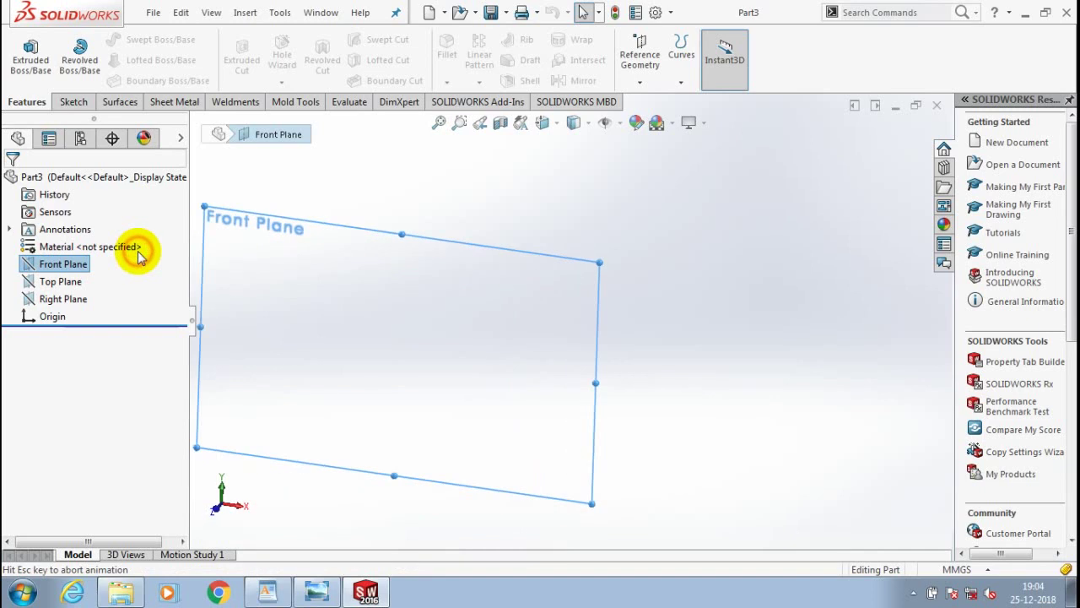
click(80, 101)
click(120, 40)
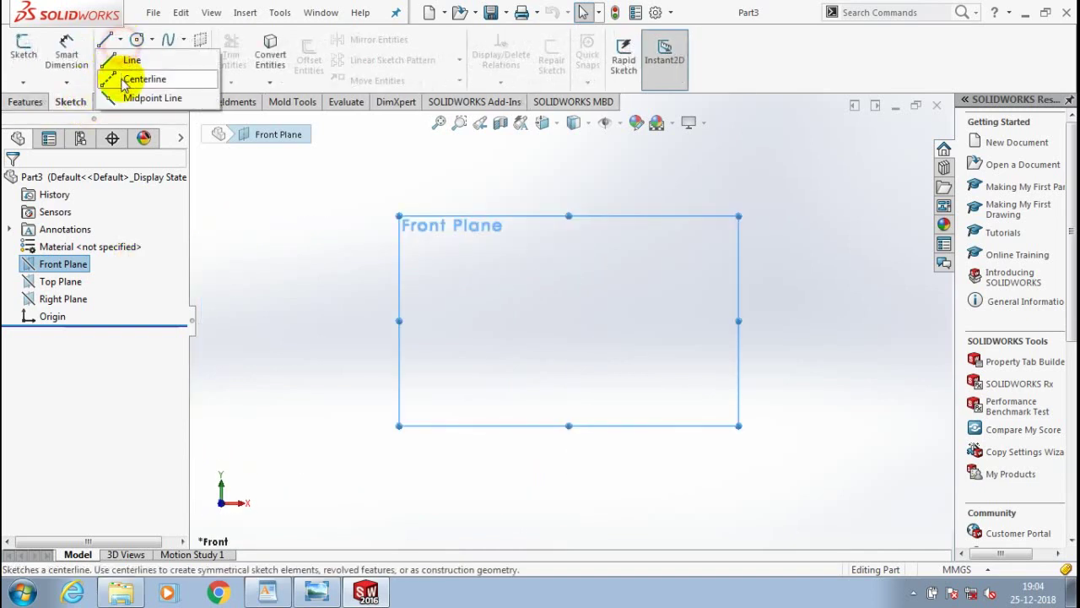
click(135, 79)
click(568, 157)
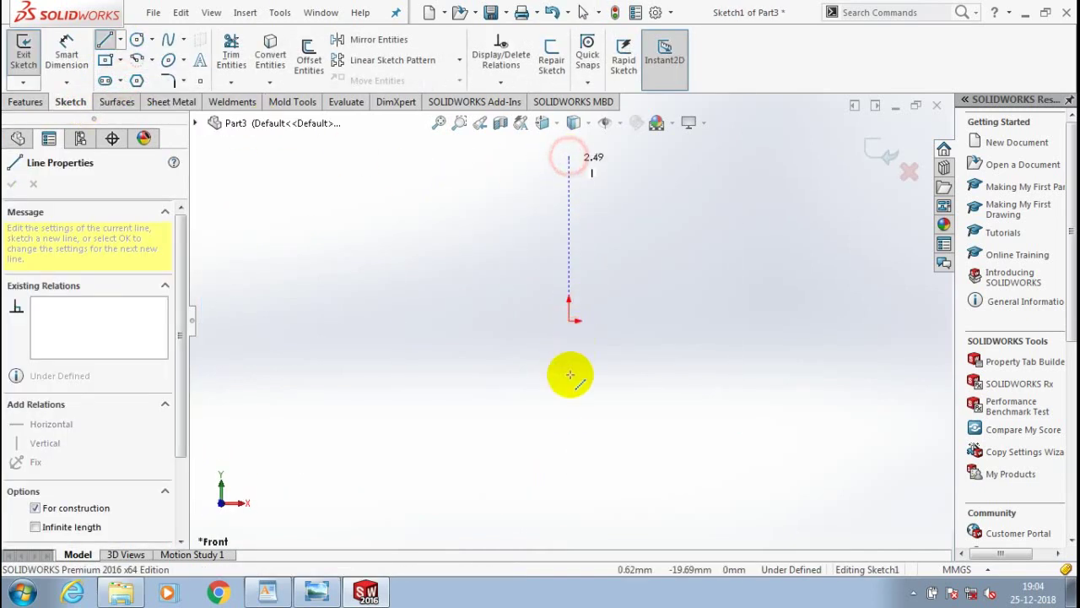
click(563, 501)
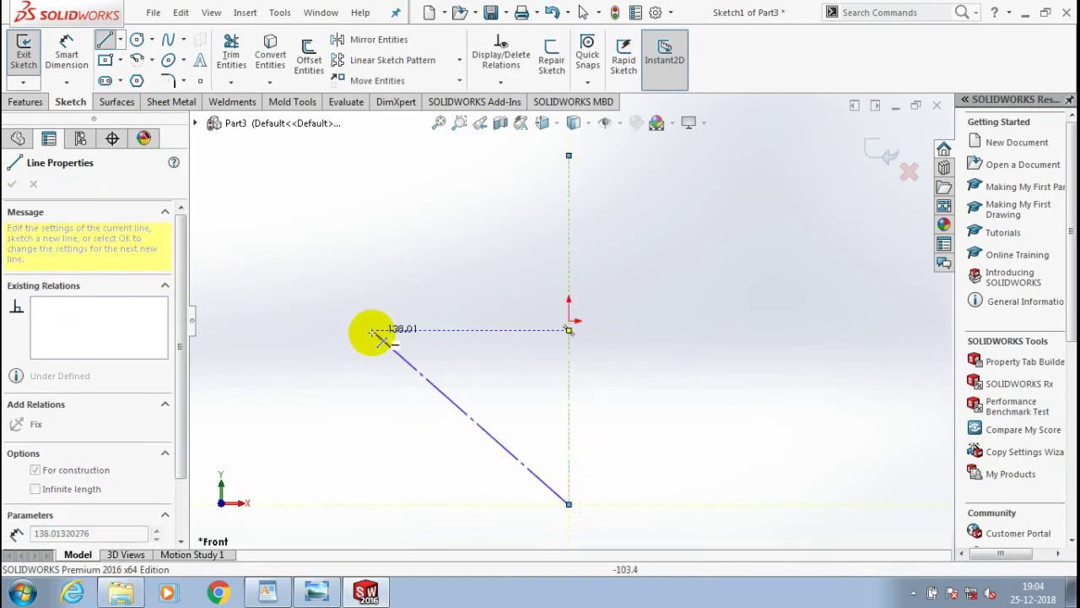
key(Escape)
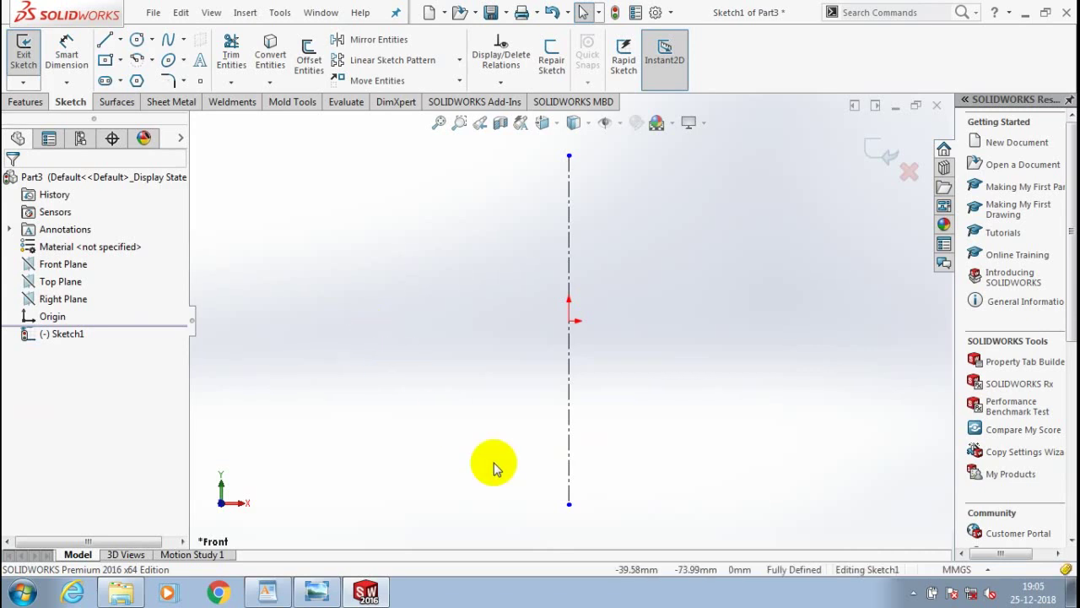
Step: Draw the profile's top edge, upper outer edge and first step beside the centerline
key(l)
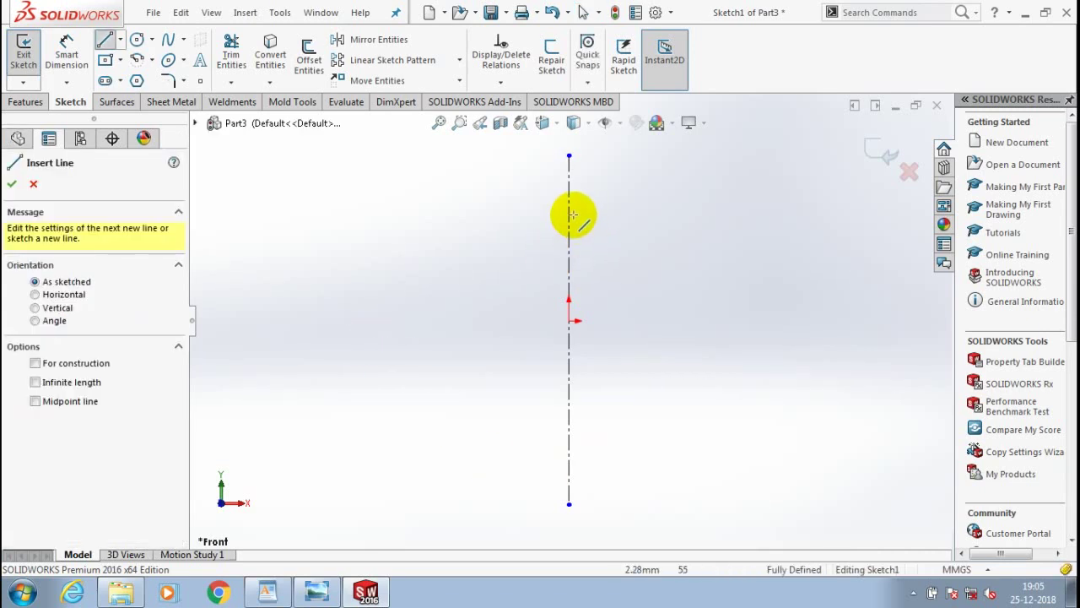
click(569, 210)
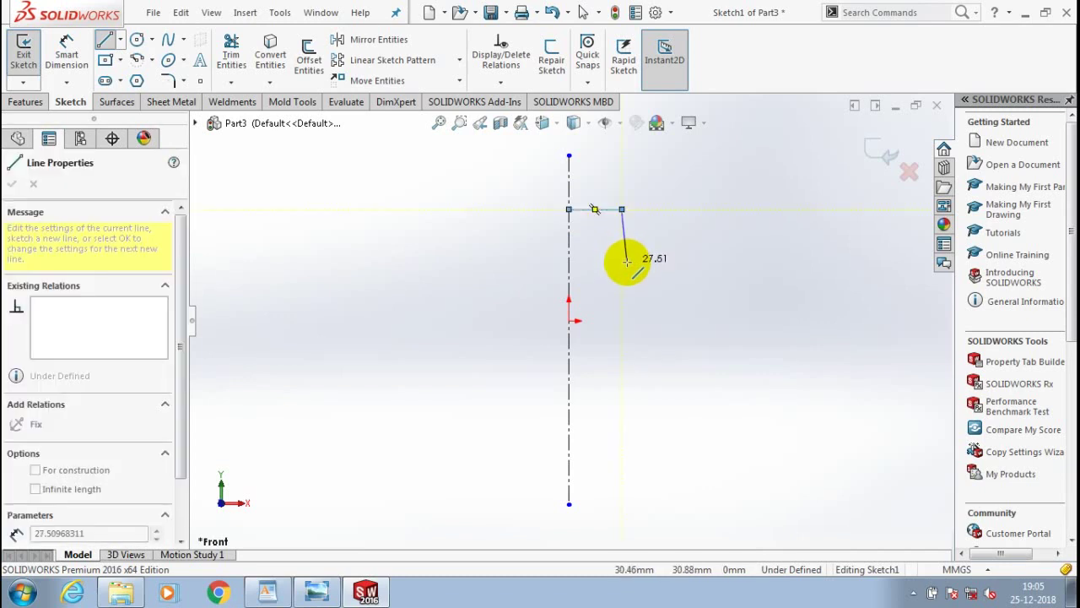
click(659, 340)
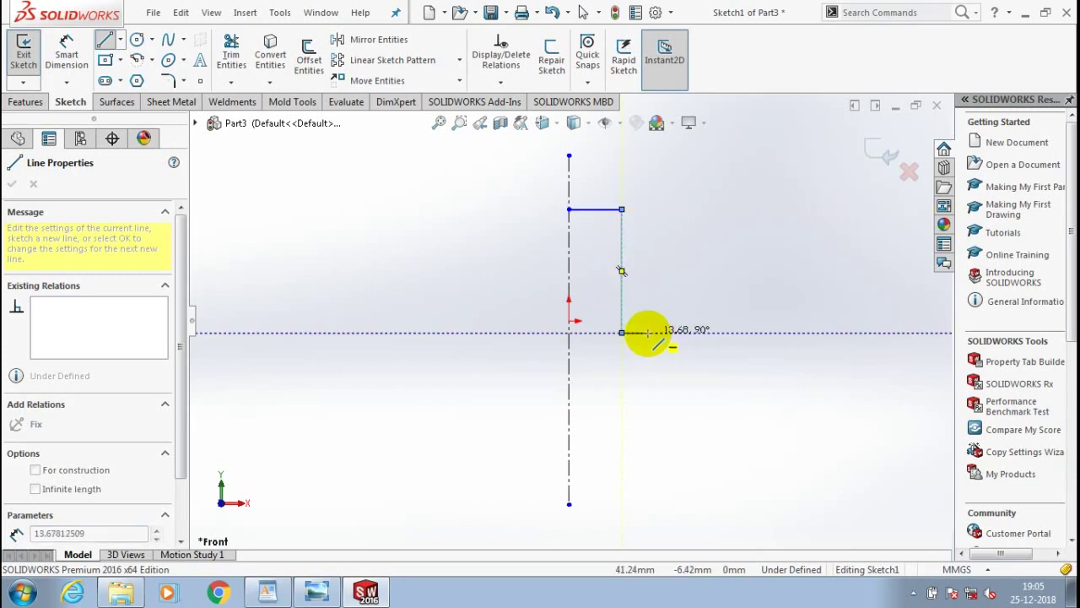
click(647, 332)
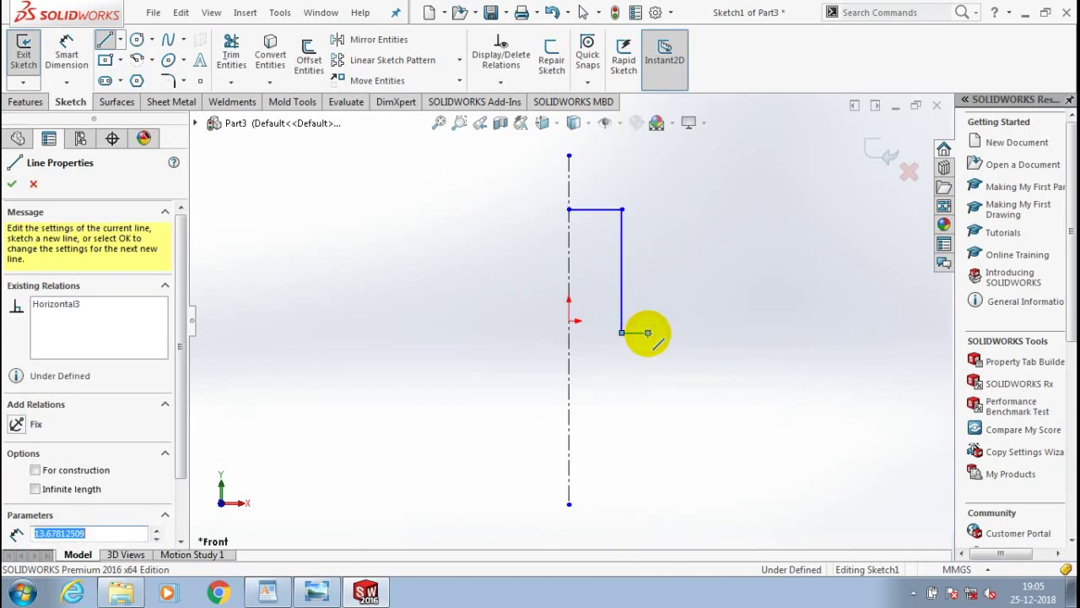
click(647, 332)
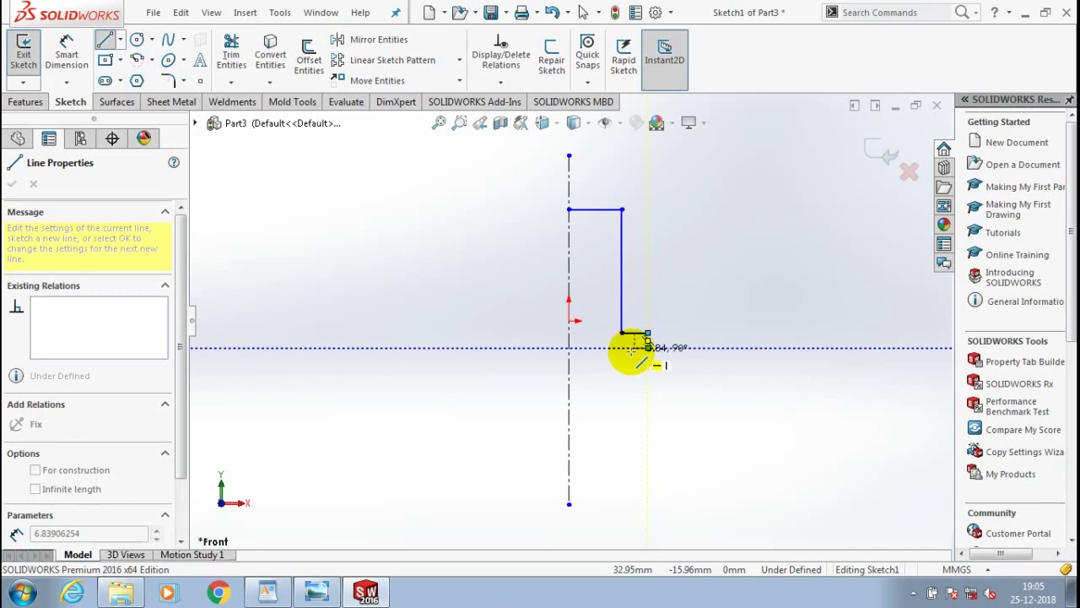
click(647, 346)
click(621, 346)
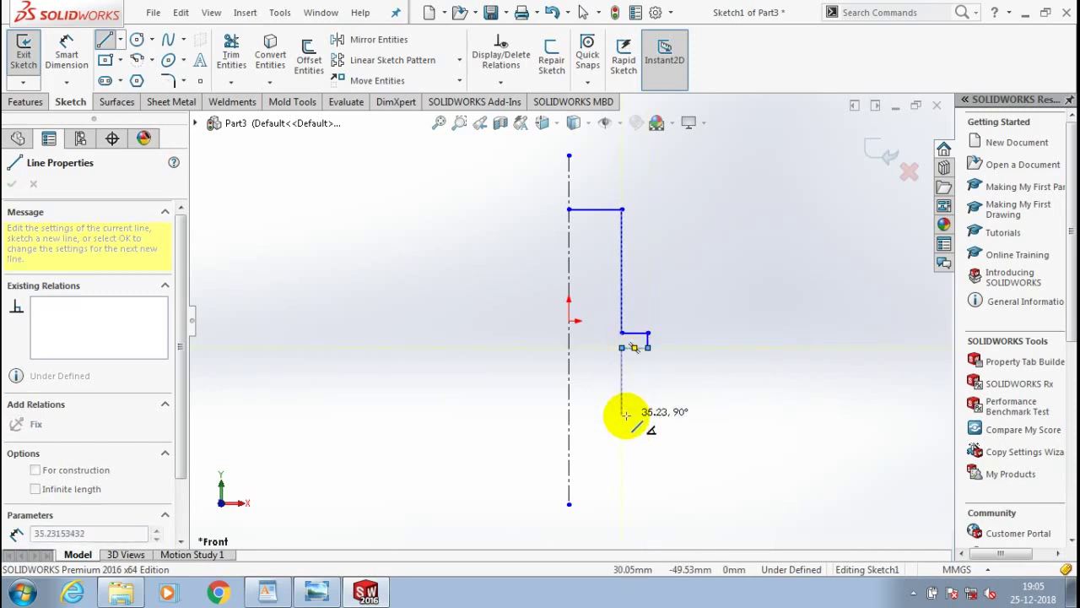
Step: Continue the outer edge through the lower step and close the profile along the centerline
click(620, 474)
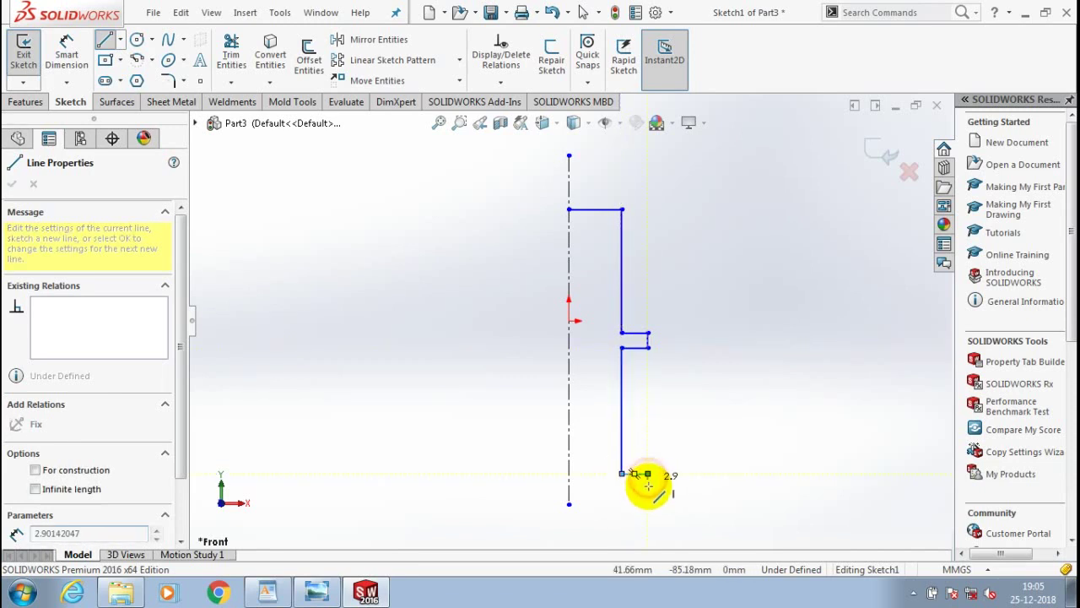
click(647, 474)
double_click(648, 489)
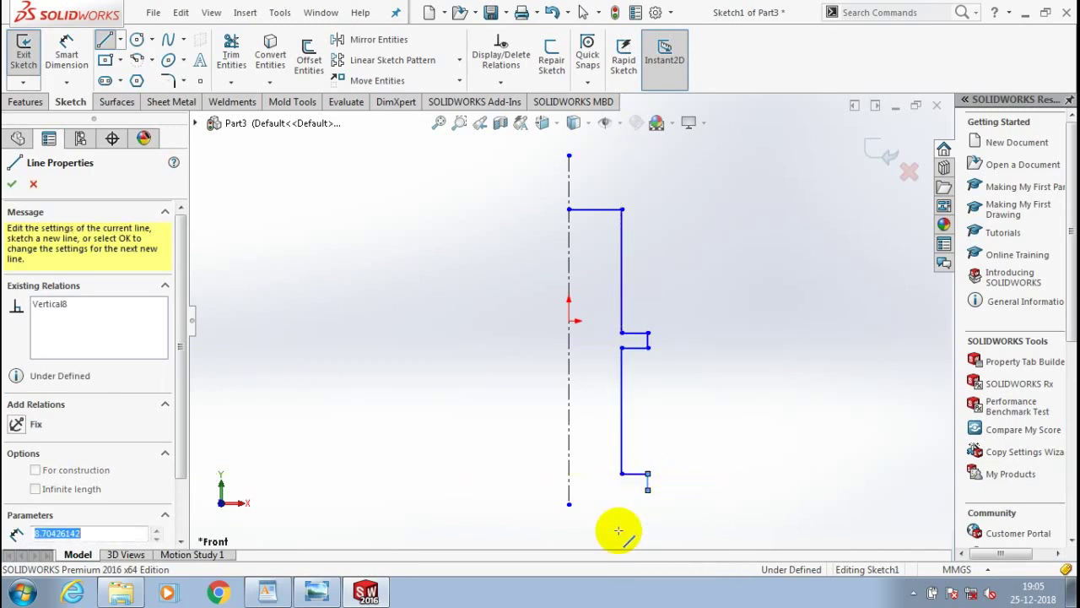
click(622, 489)
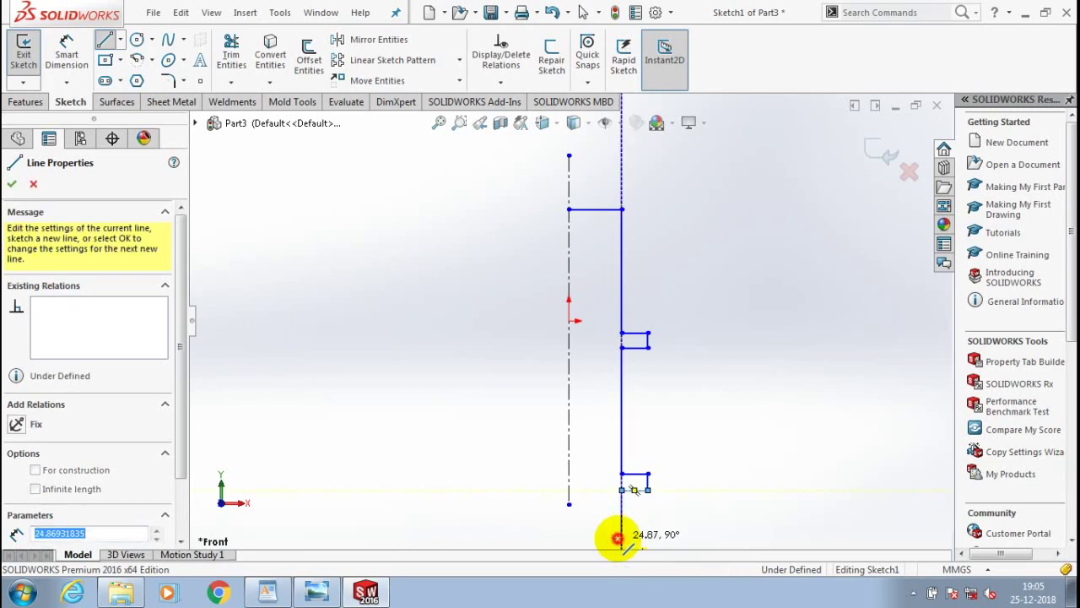
click(620, 538)
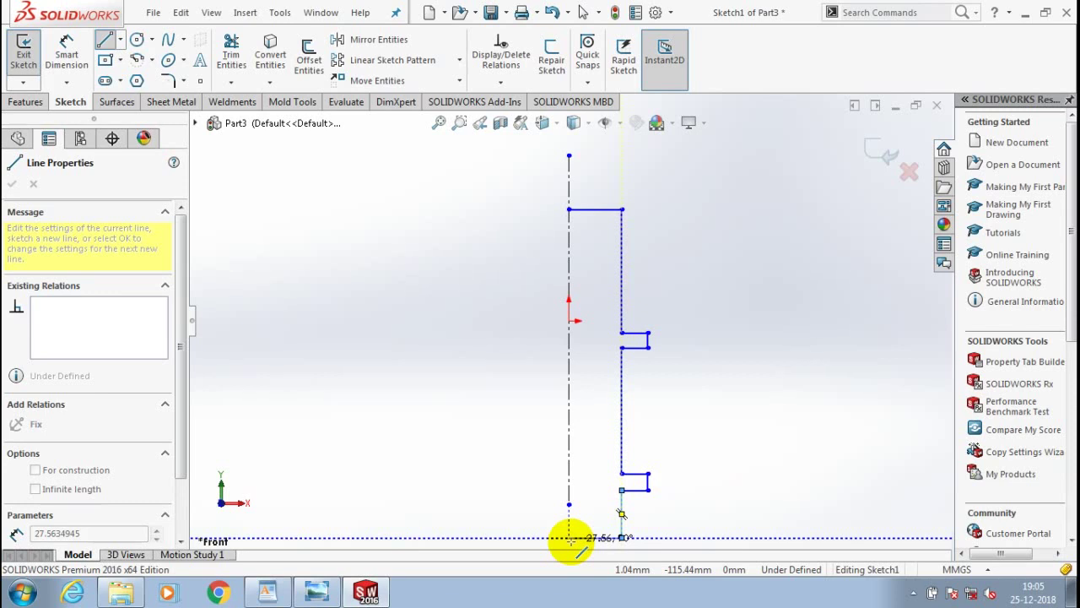
click(569, 538)
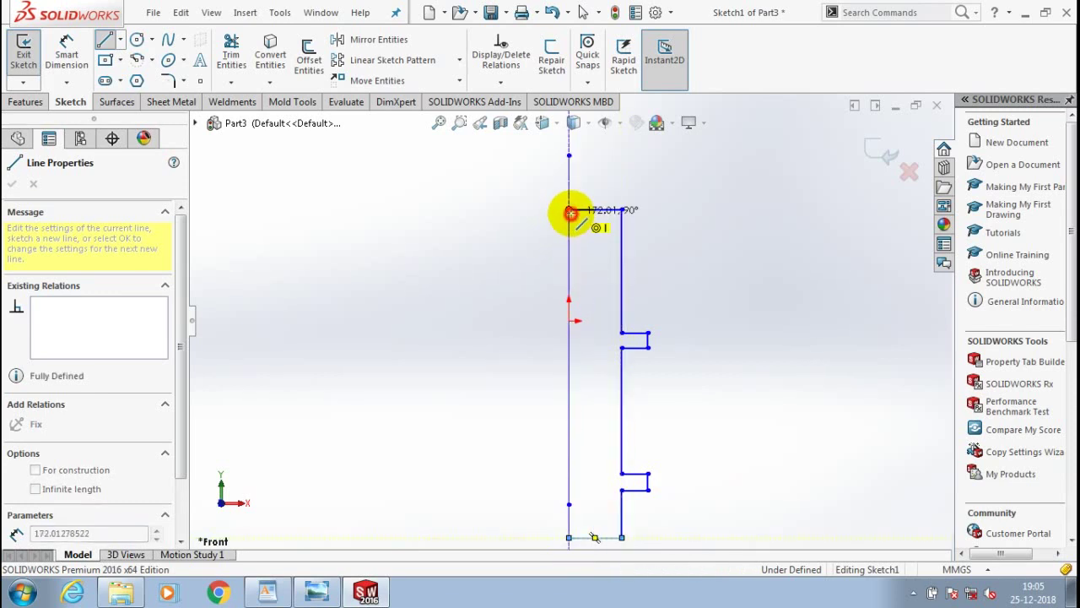
click(569, 210)
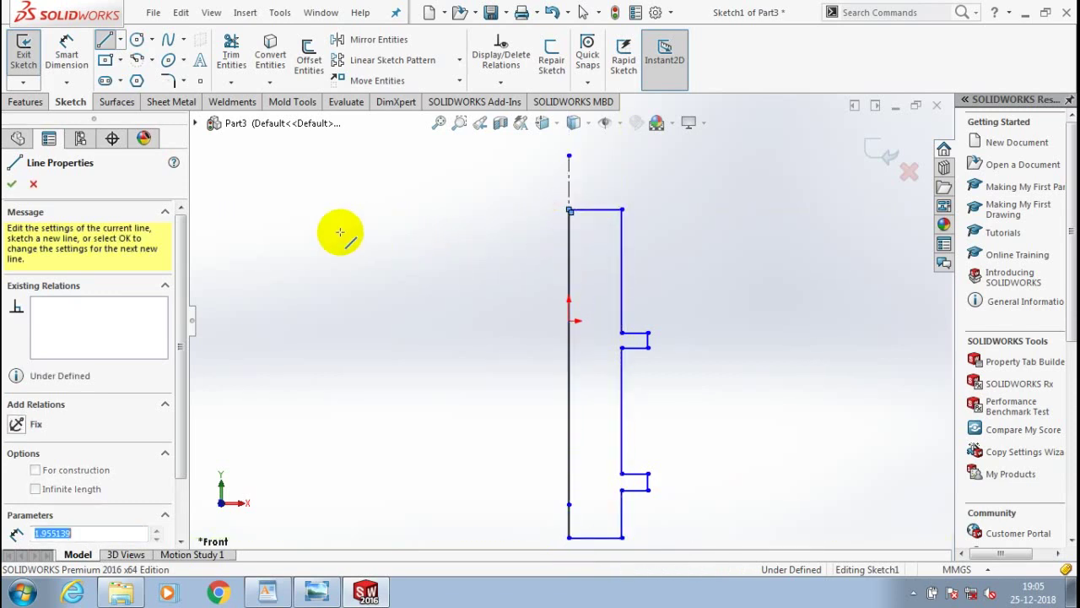
click(16, 187)
scroll(540, 220, down, 2)
scroll(511, 253, down, 2)
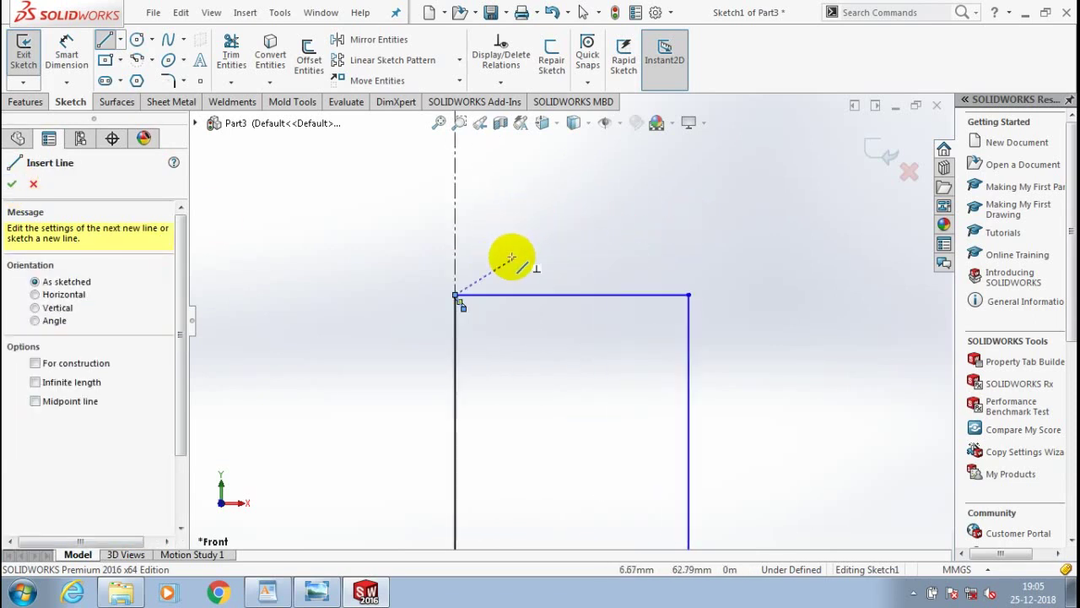
scroll(512, 256, down, 2)
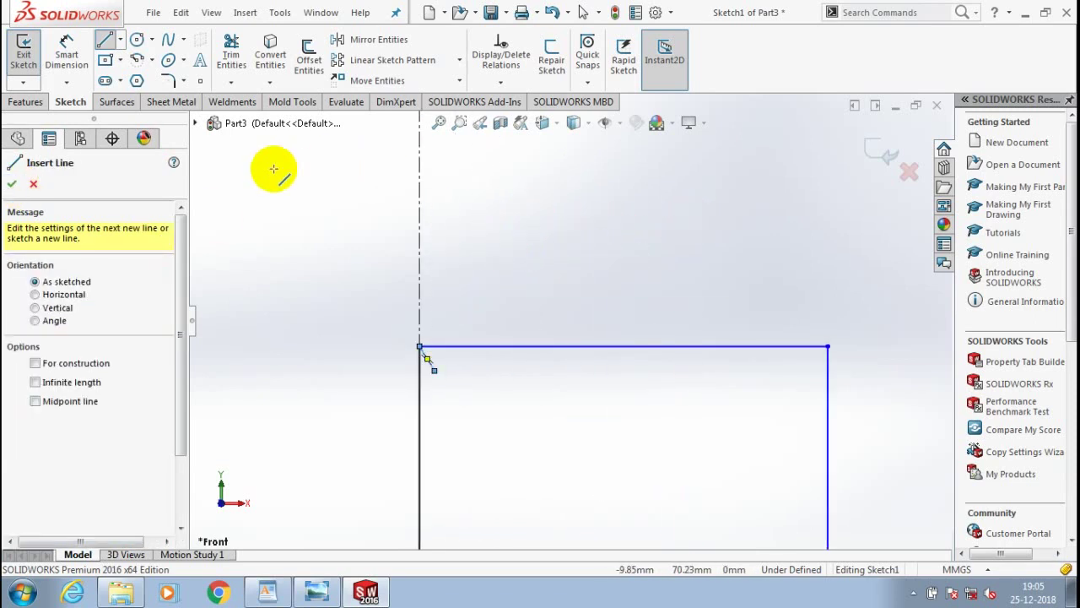
key(Escape)
Step: Power-trim away the stray short diagonal line at the corner
click(230, 83)
click(239, 101)
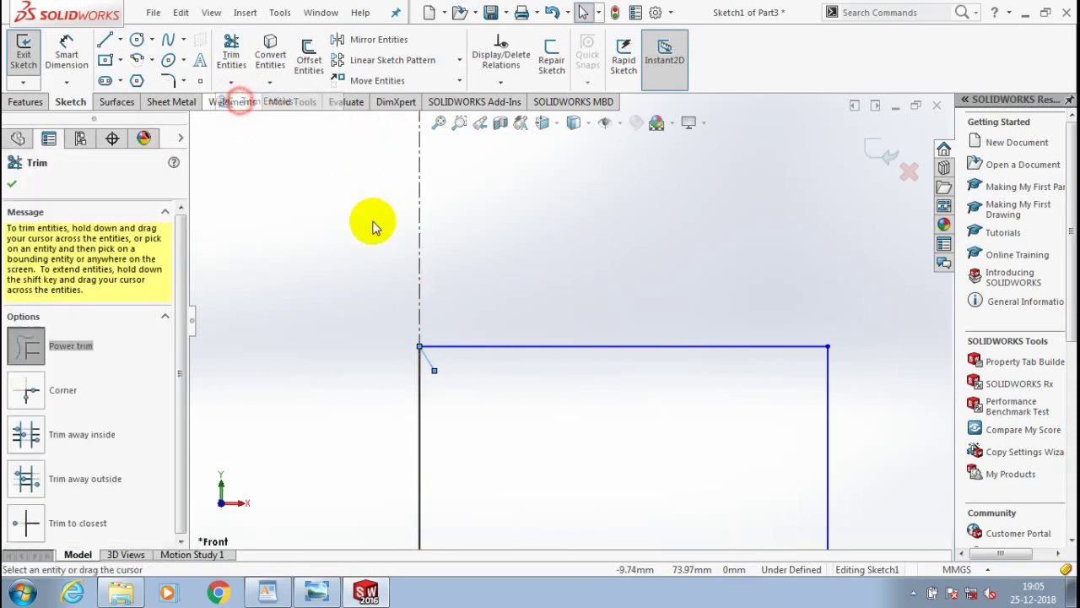
scroll(445, 376, down, 2)
drag(448, 313, 446, 354)
ctrl+middle_drag(446, 355, 469, 324)
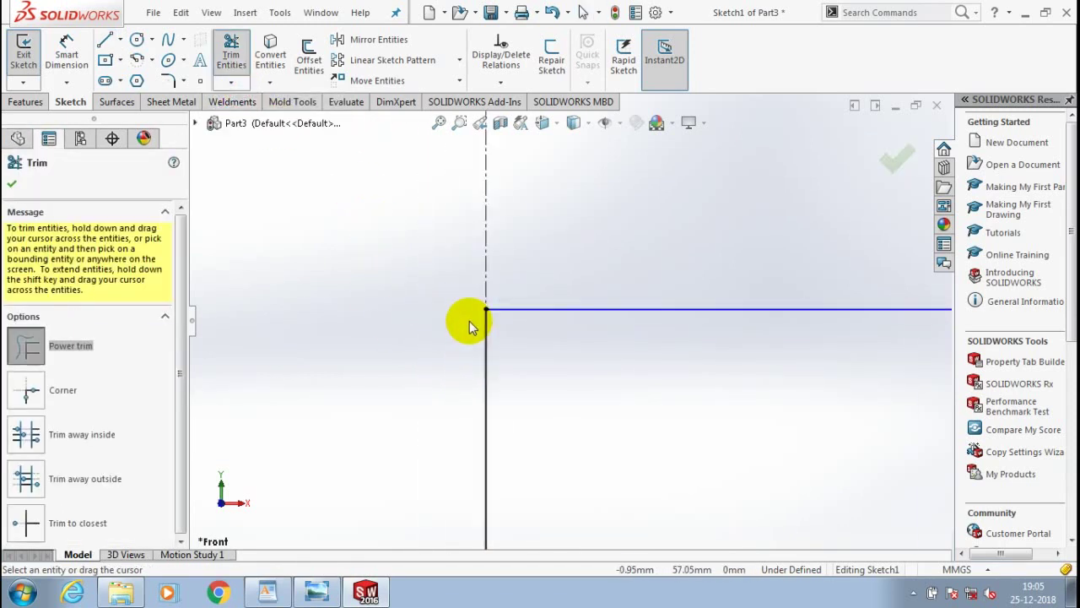
scroll(469, 308, up, 3)
Step: Dimension the long vertical edge to a 184 mm overall length
click(12, 183)
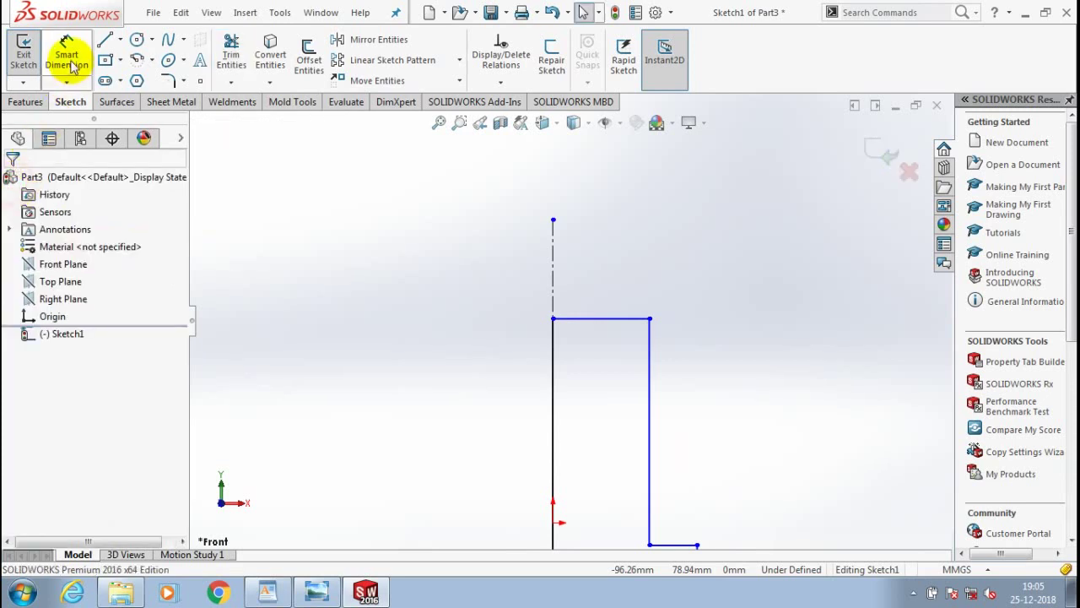
click(68, 59)
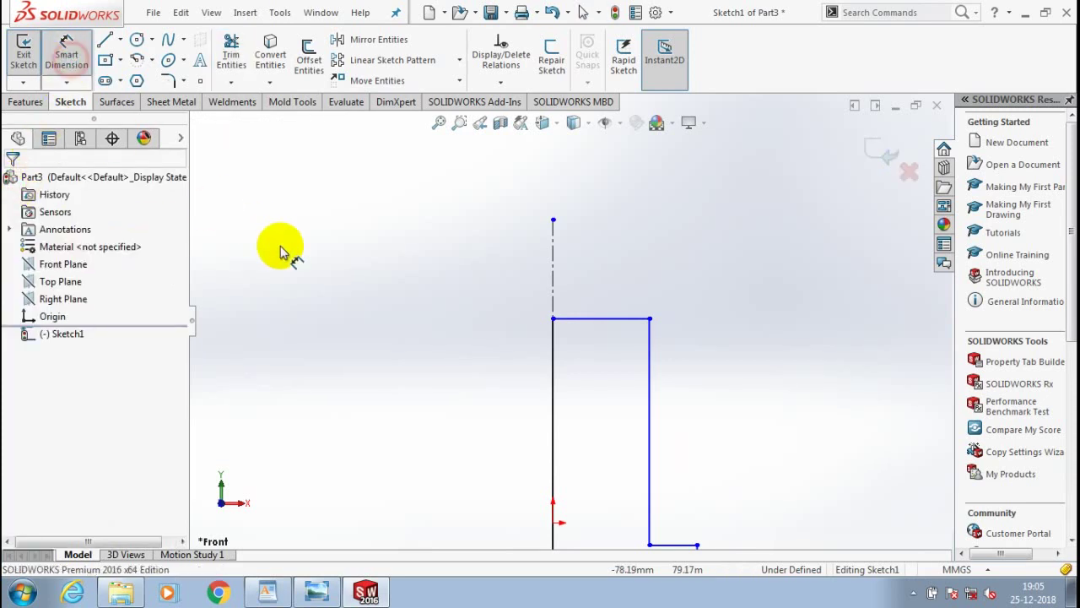
scroll(422, 337, up, 2)
click(557, 356)
scroll(429, 386, down, 2)
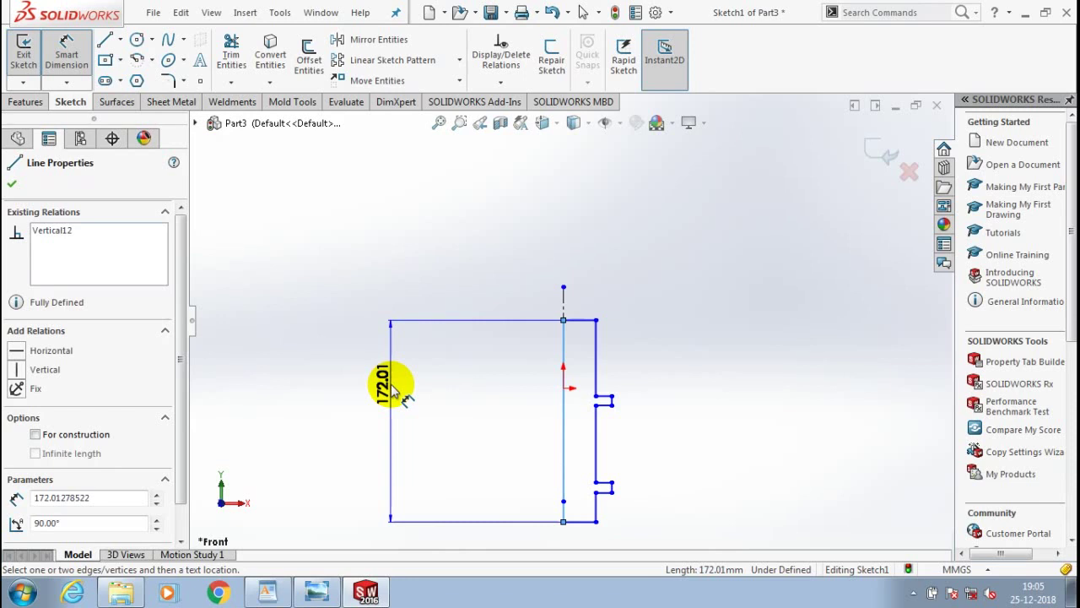
click(420, 422)
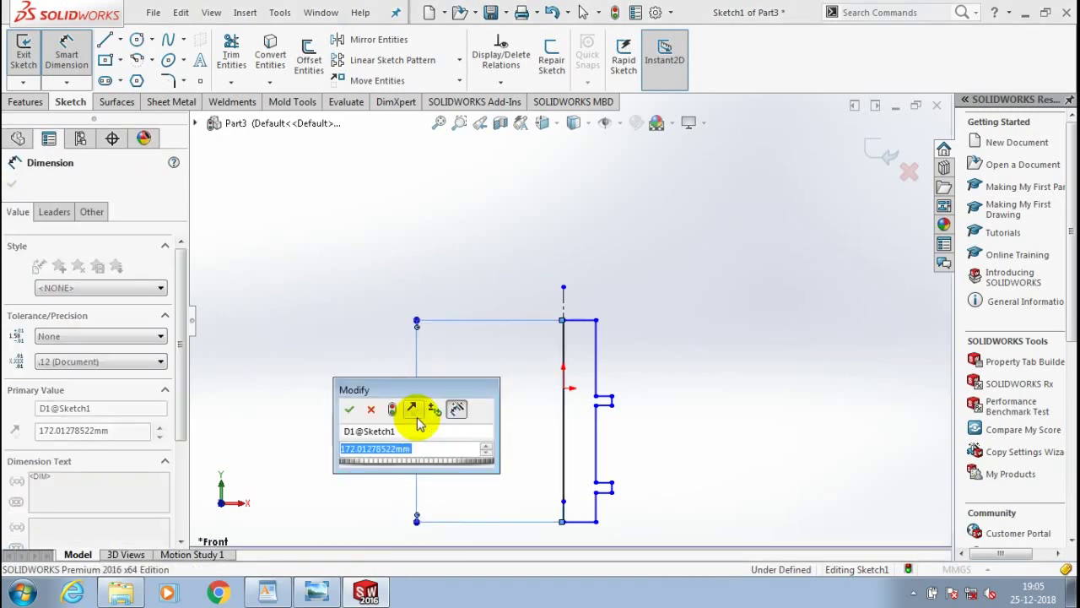
text(18)
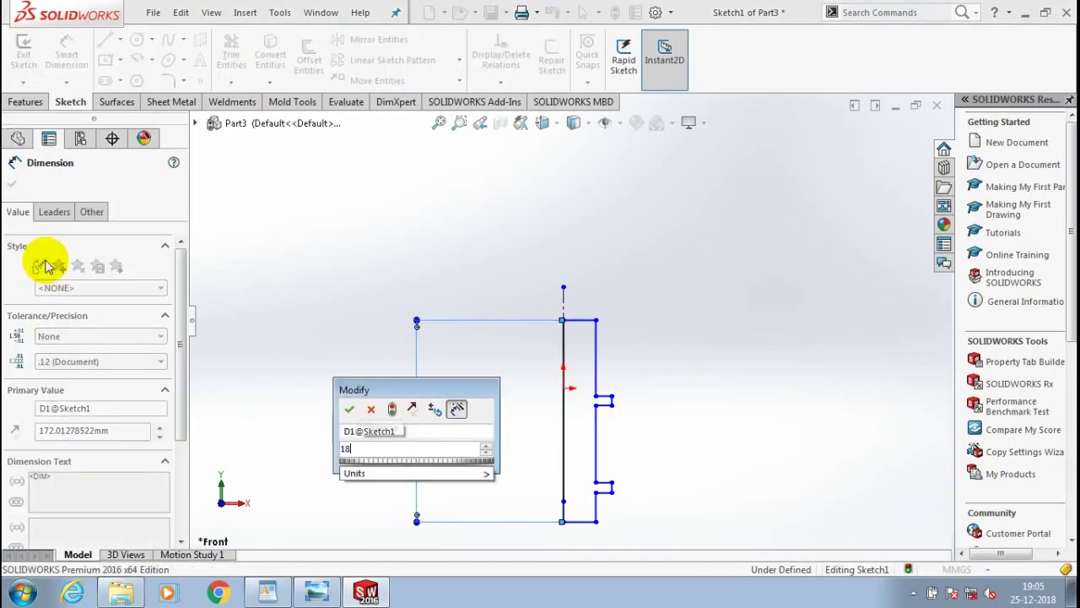
text(4)
key(Return)
click(12, 184)
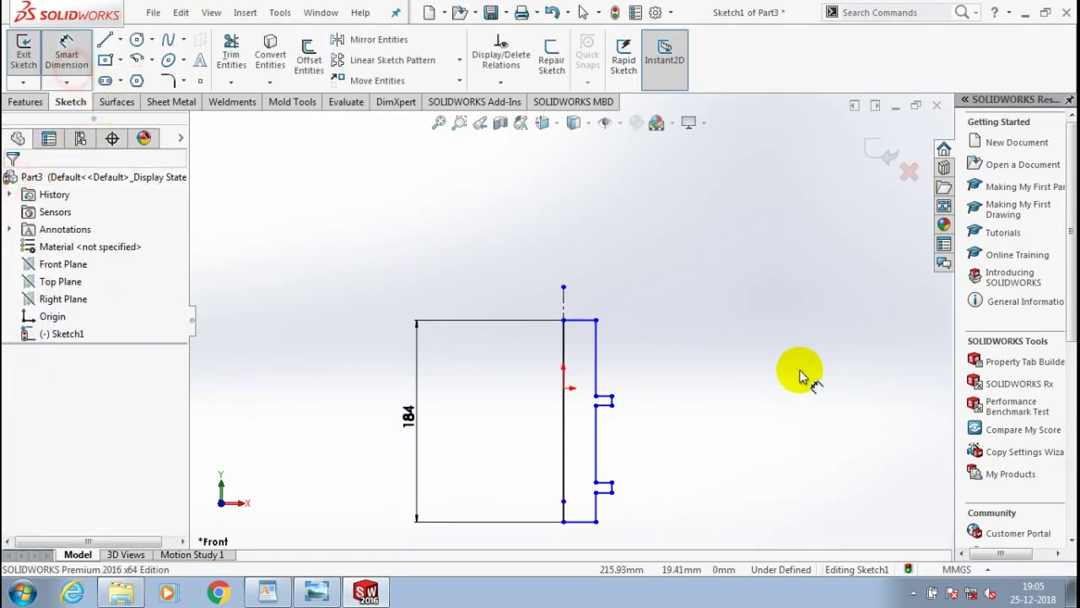
Step: Dimension the top-end width to 12 mm and the upper thread length to 50 mm
click(607, 346)
scroll(607, 346, down, 1)
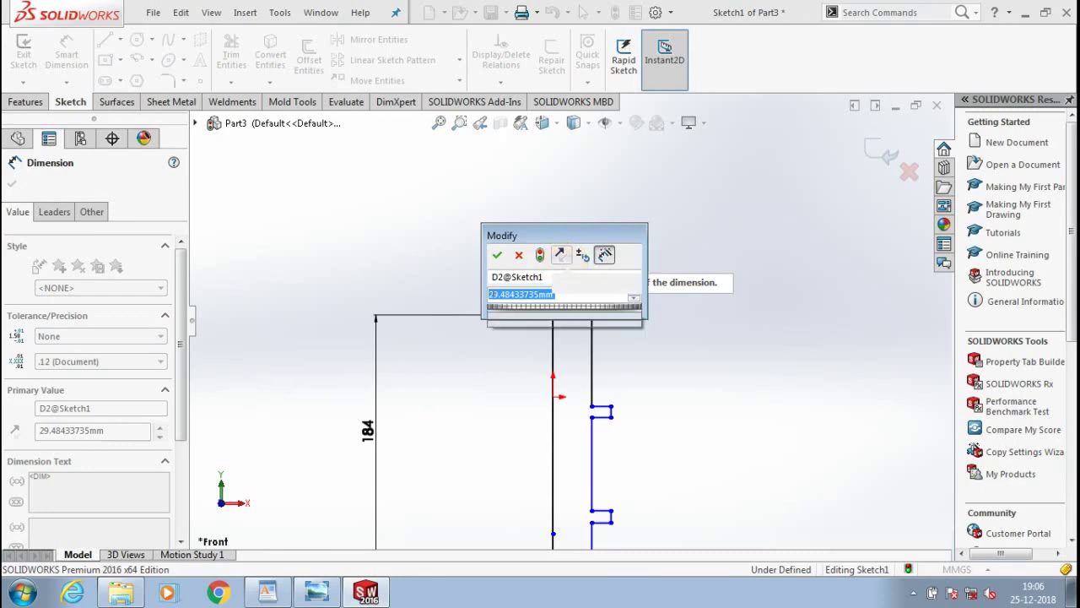
text(12)
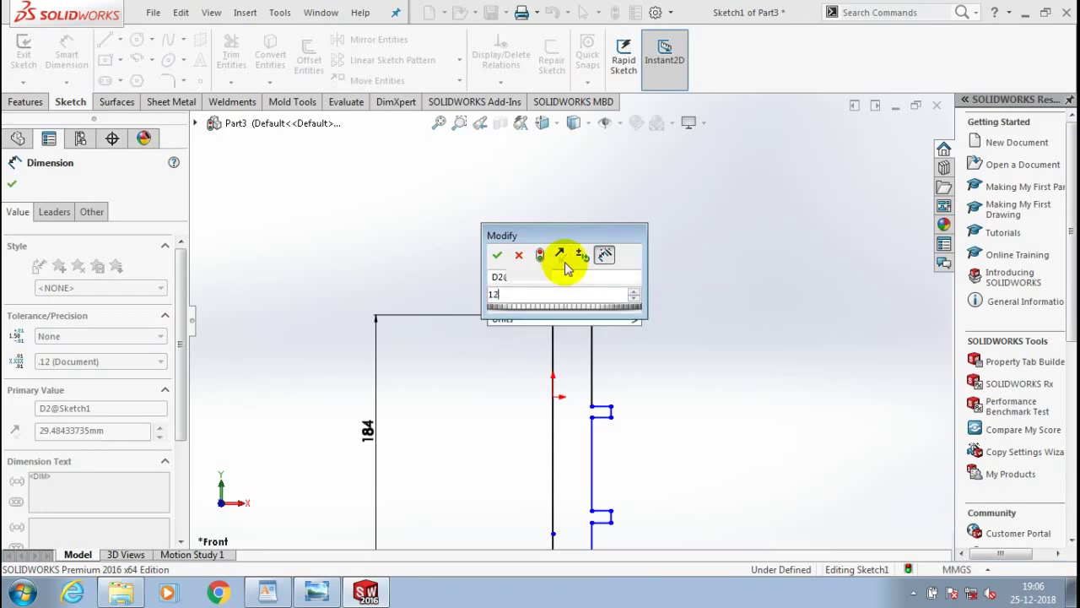
key(Return)
click(565, 361)
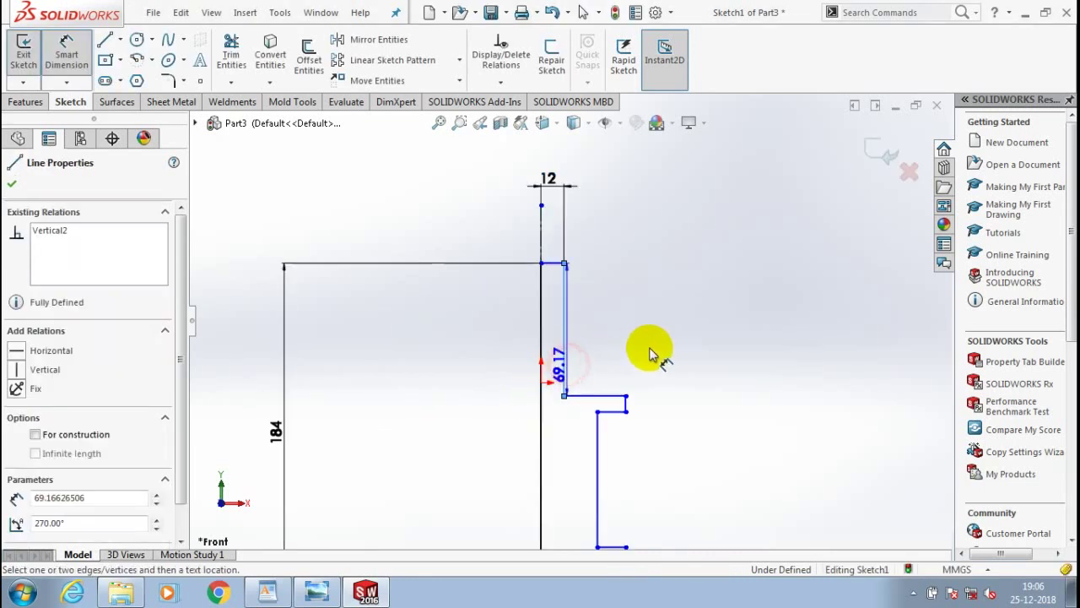
click(650, 353)
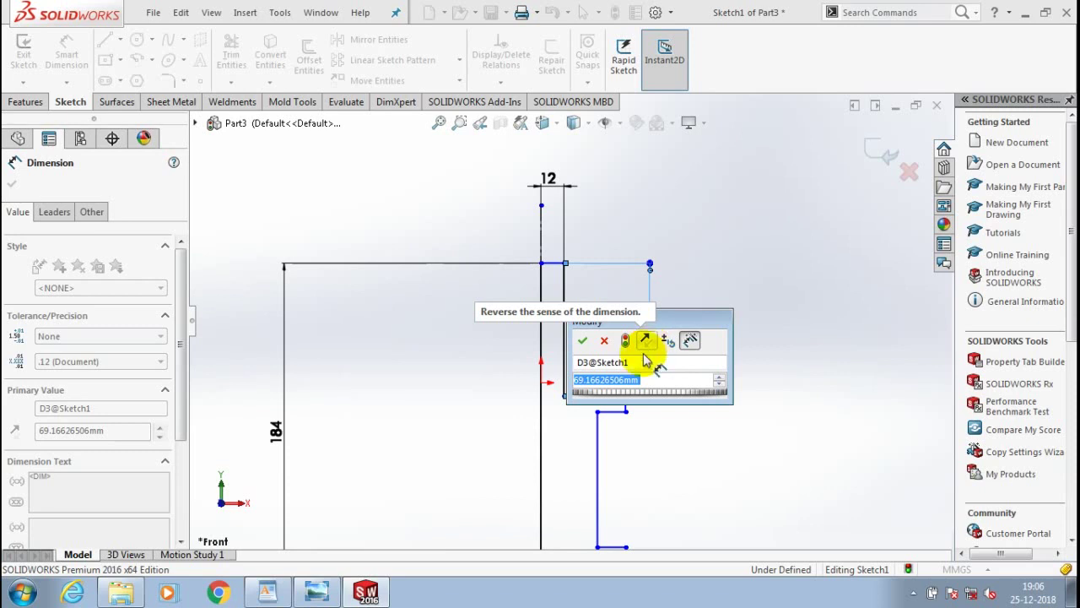
text(50)
key(Return)
Step: Dimension the upper step's offset from the centre line to 15 mm and its height to 5 mm
click(541, 368)
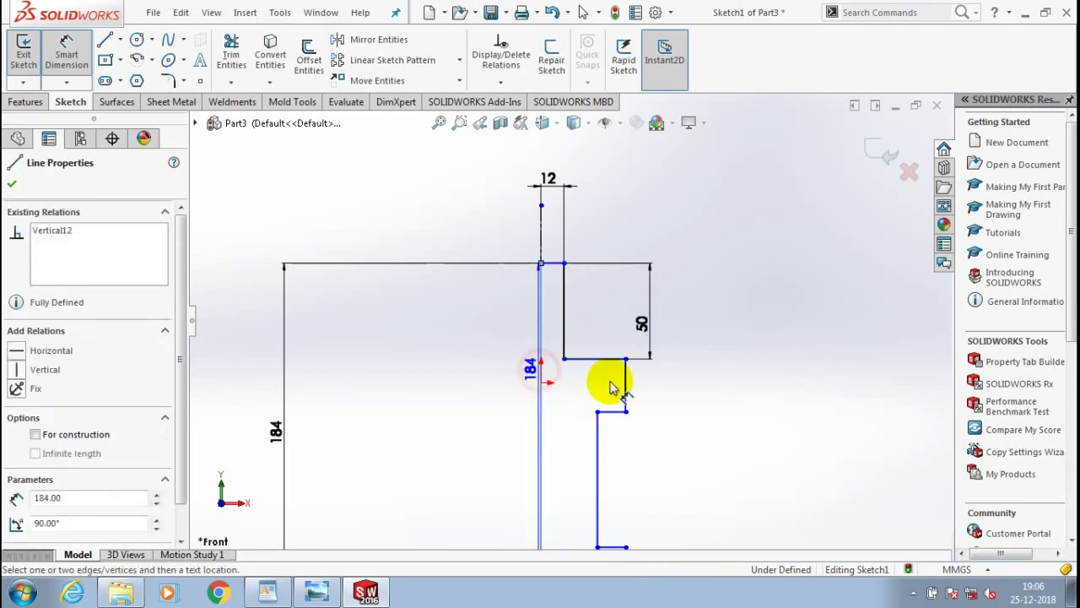
drag(612, 388, 629, 384)
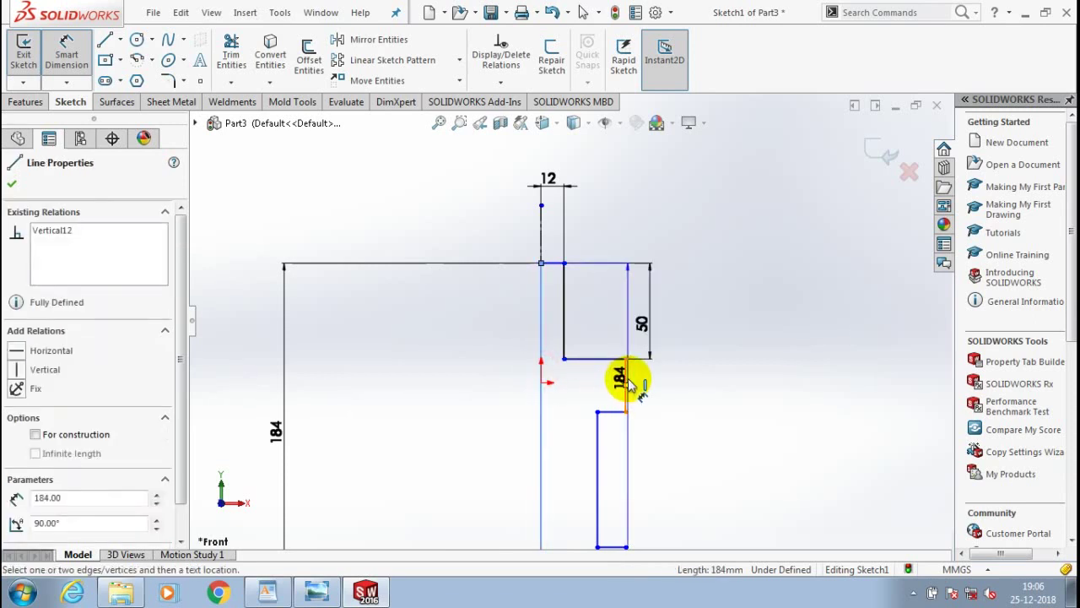
click(627, 384)
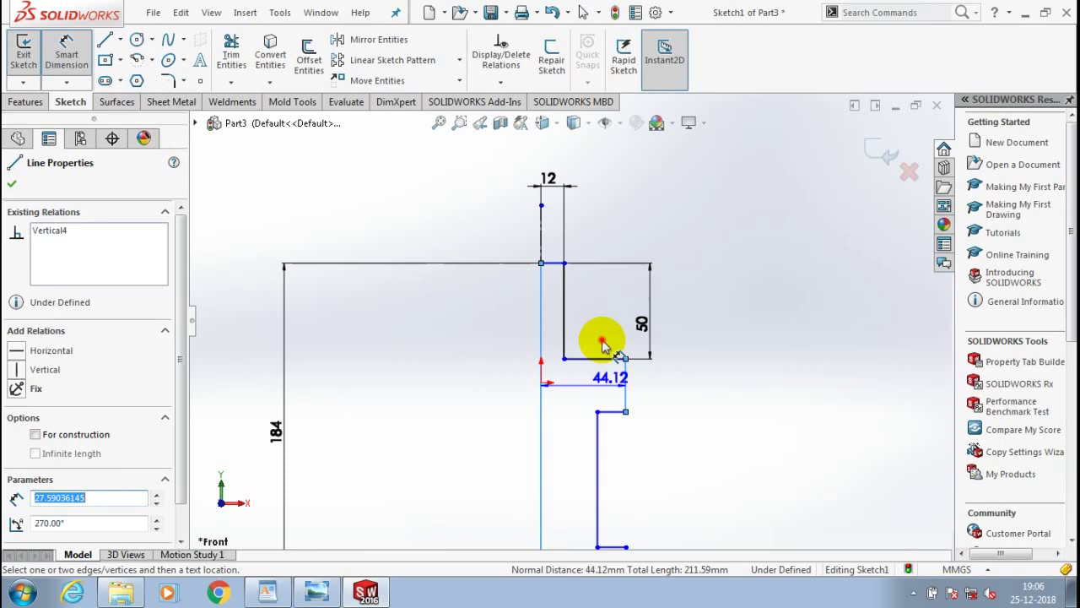
click(603, 344)
text(1)
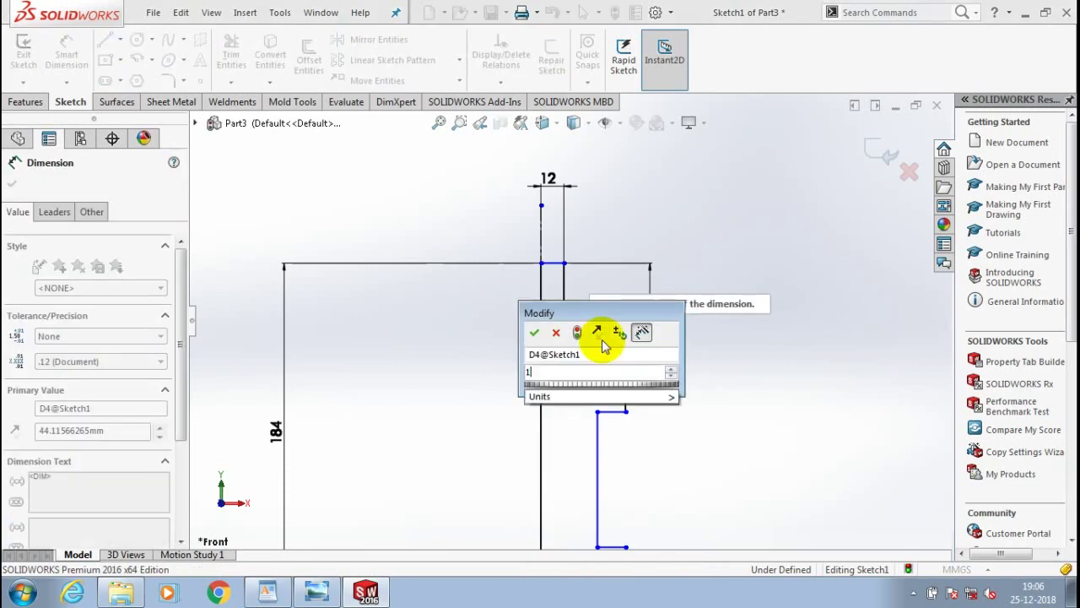
text(5)
key(Return)
scroll(591, 375, down, 2)
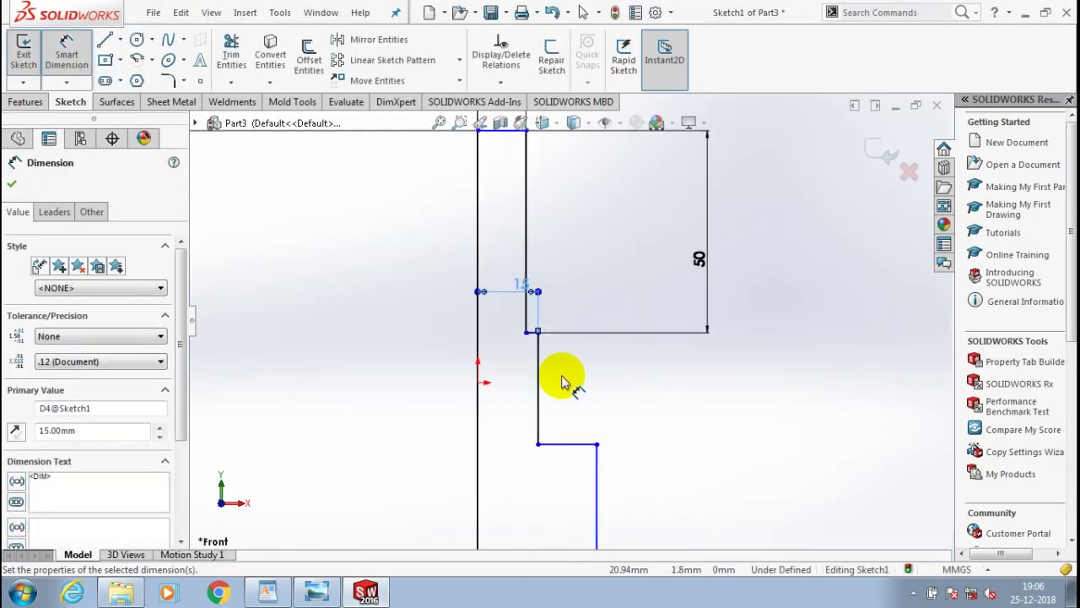
click(741, 387)
text(5)
key(Return)
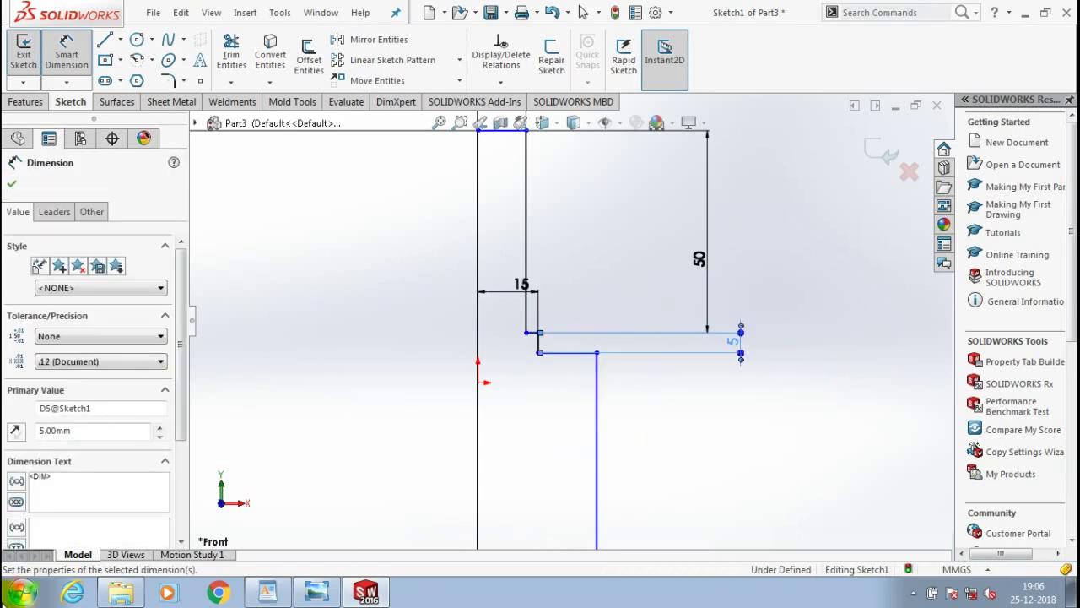
scroll(571, 322, up, 2)
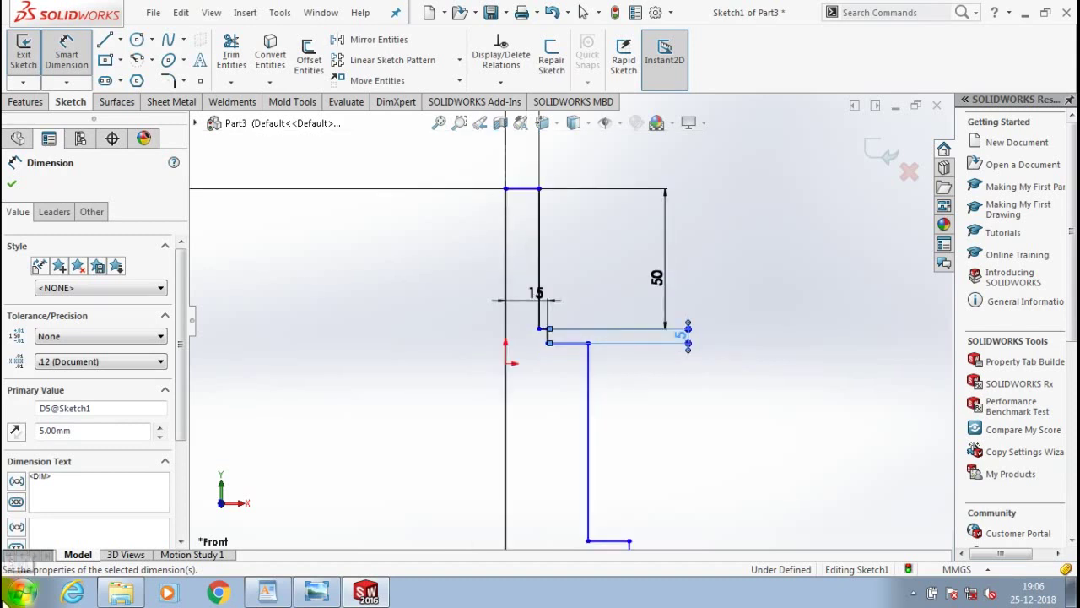
Step: Dimension the shank offset to 12 mm and the shank length to 98 mm
click(504, 413)
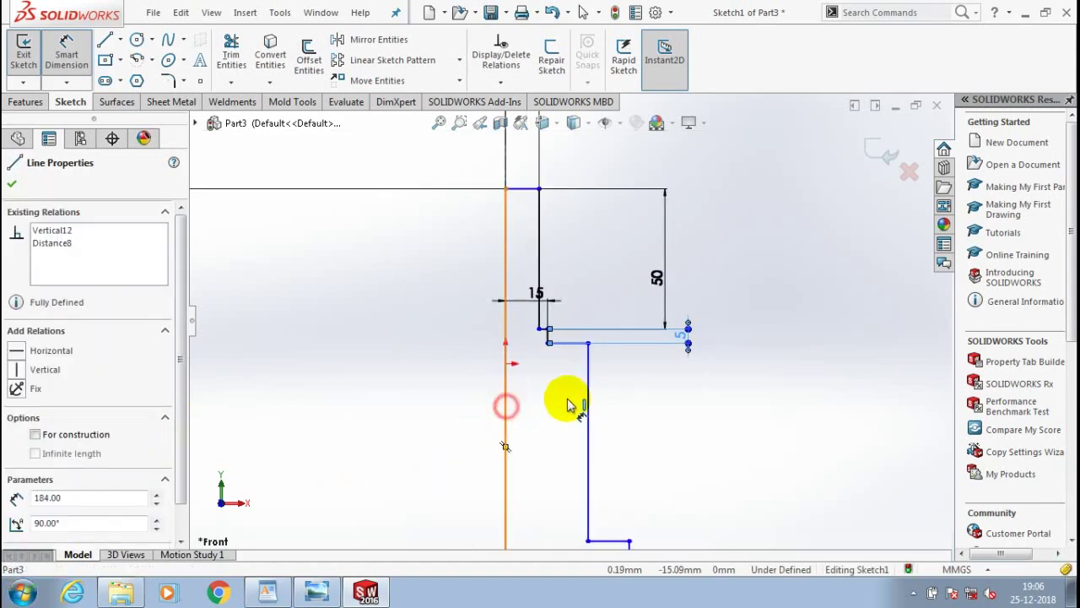
click(588, 397)
click(540, 435)
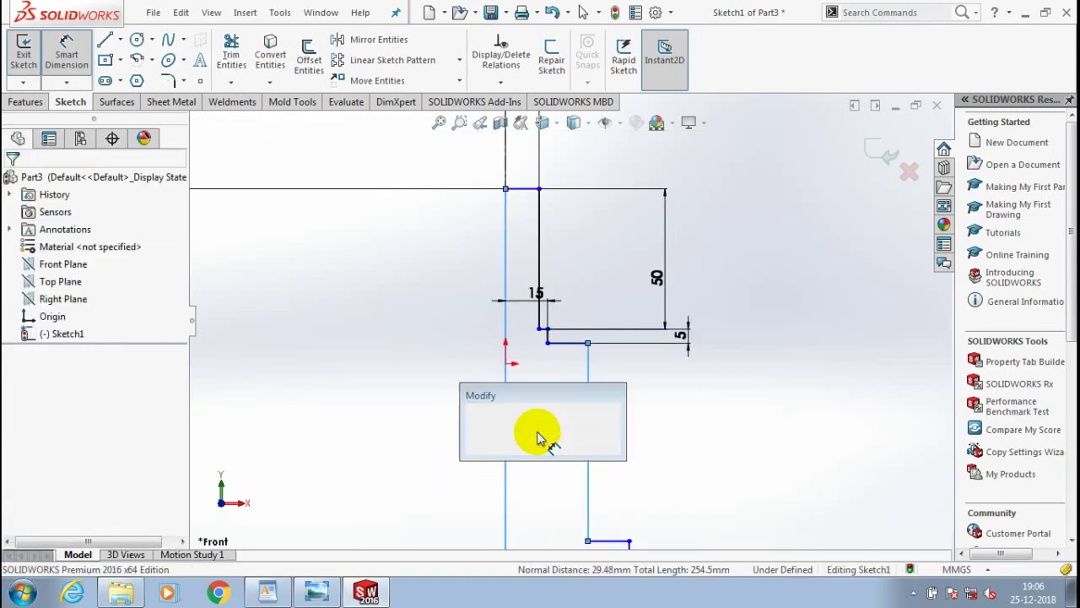
text(12)
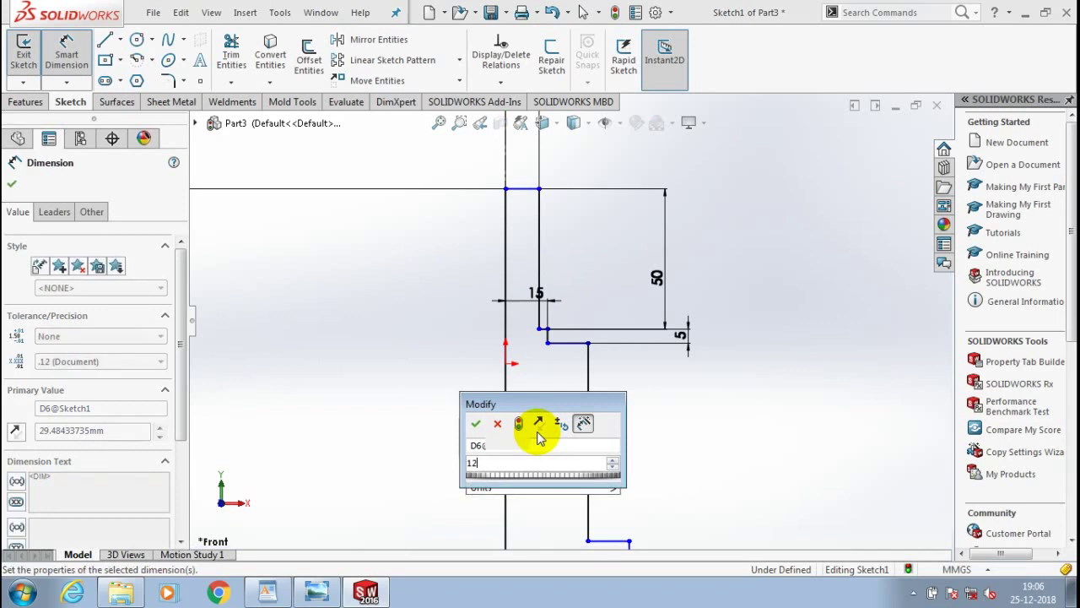
key(Return)
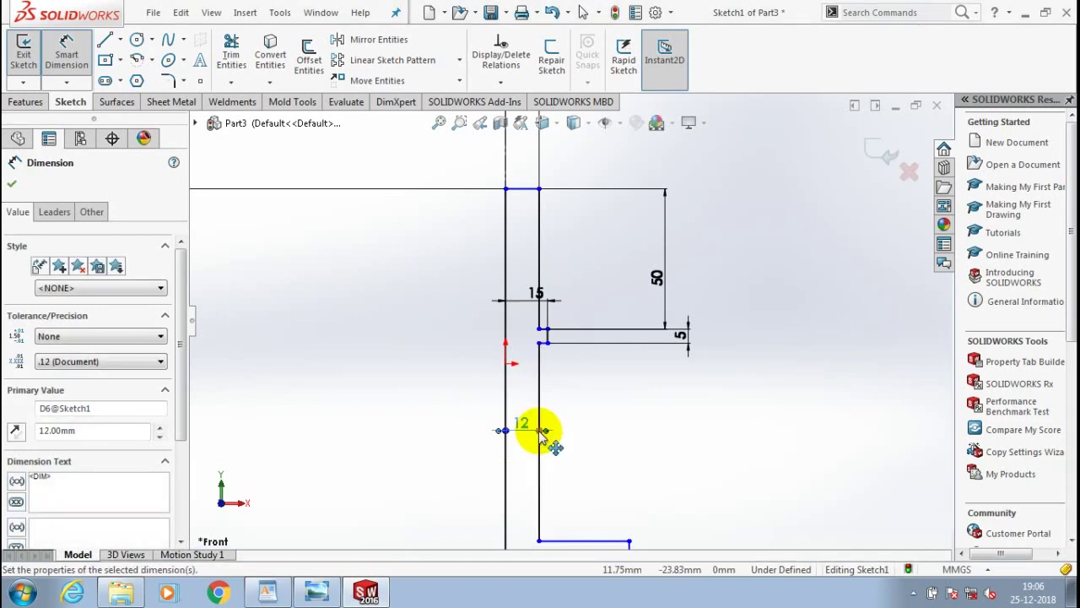
scroll(628, 409, up, 2)
click(629, 410)
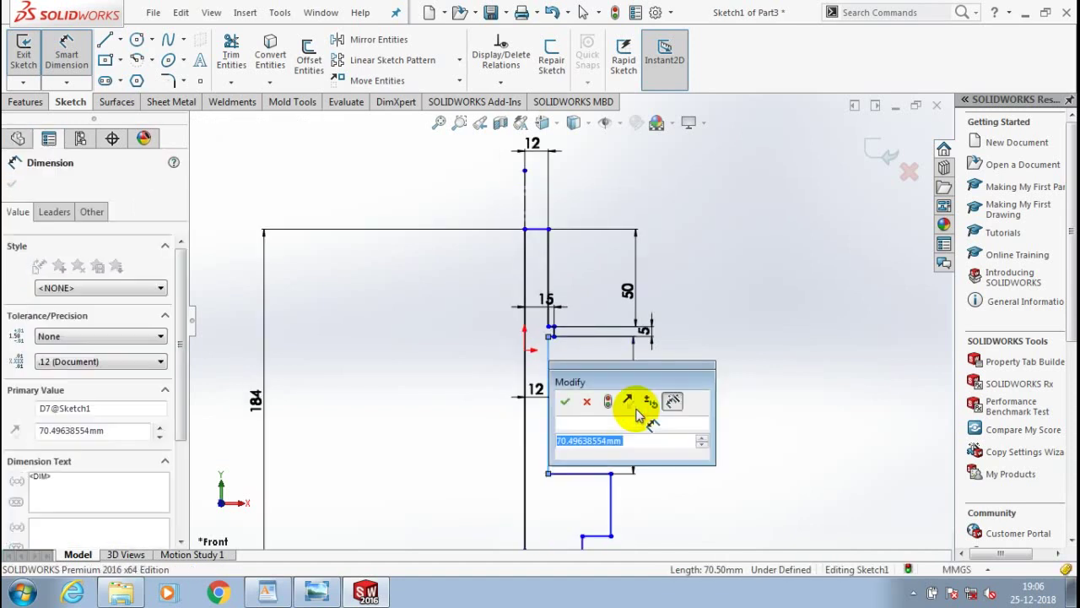
text(98)
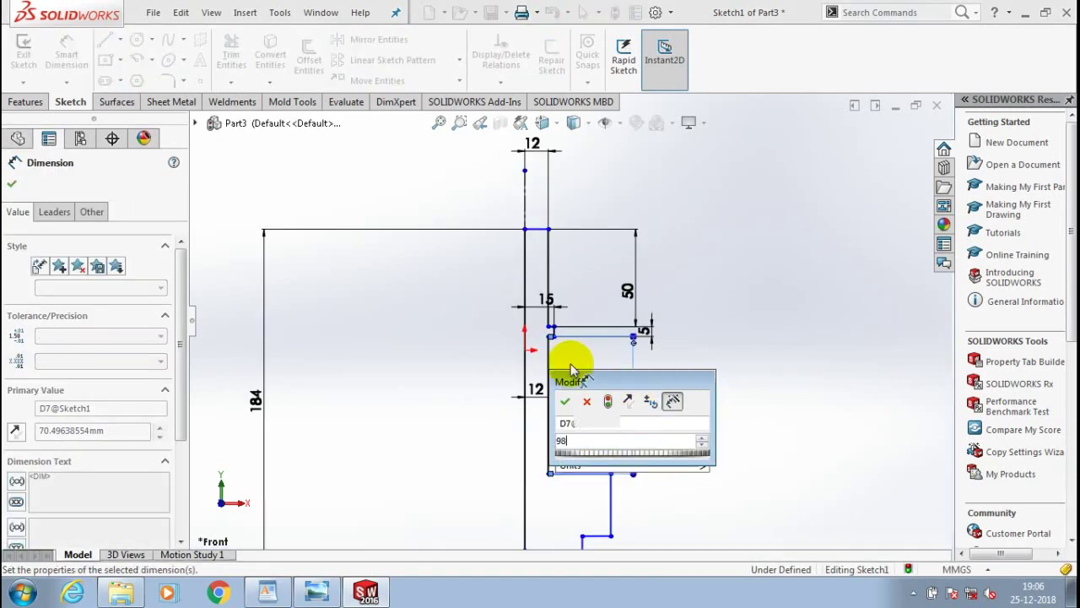
key(Return)
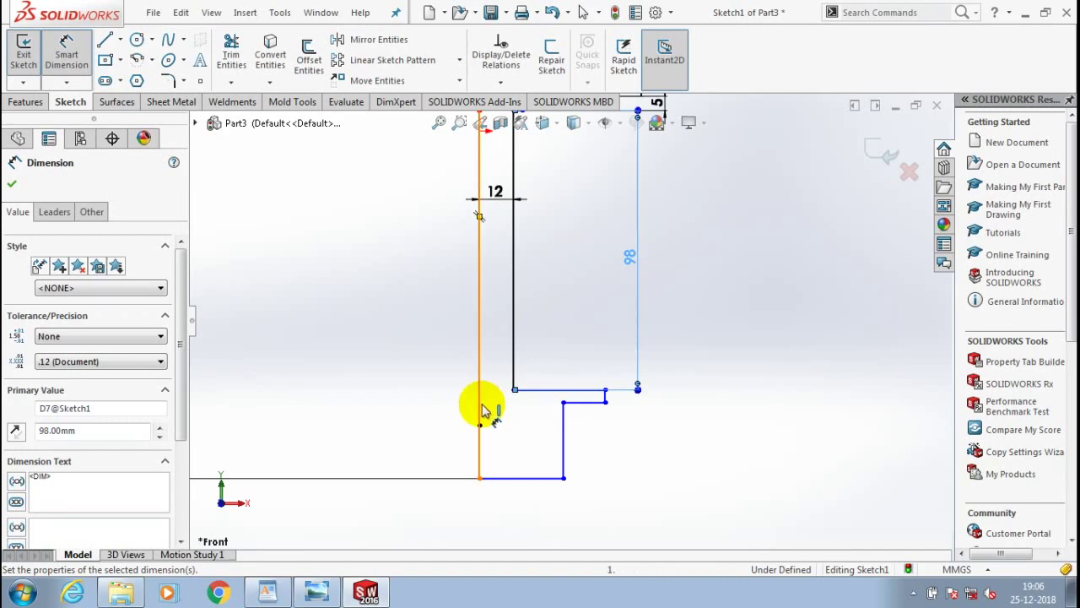
Step: Dimension the lower step's offset to 15 mm and its height to 5 mm
click(479, 403)
click(604, 396)
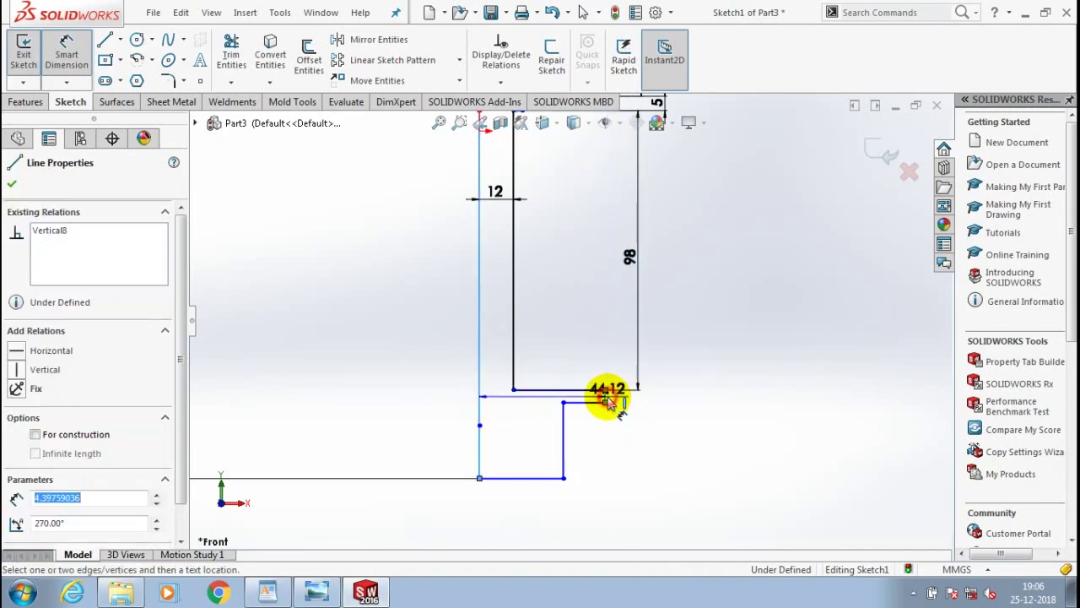
click(589, 446)
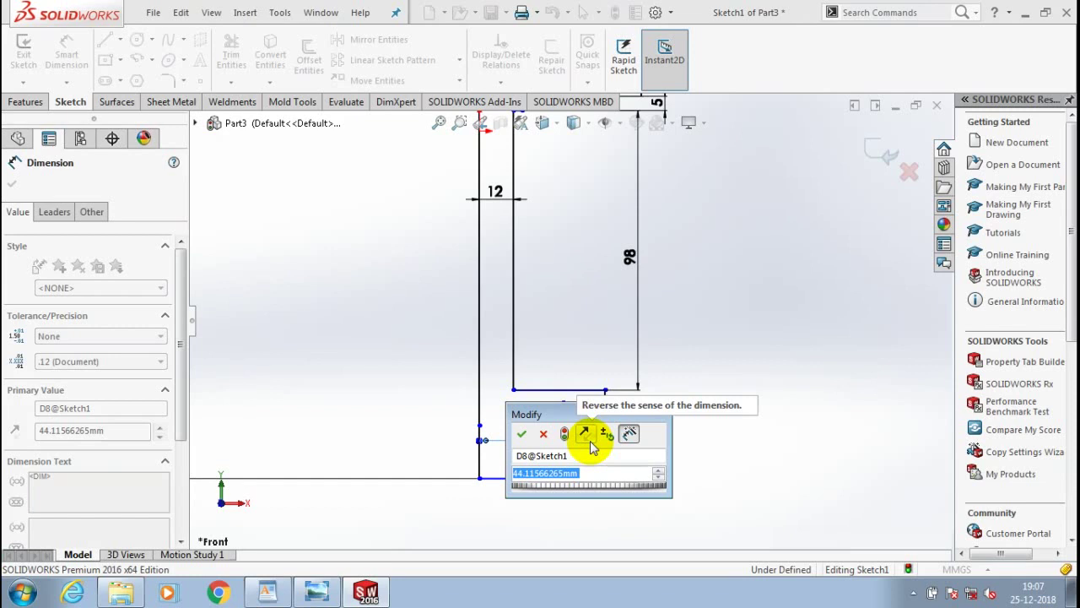
text(15)
key(Return)
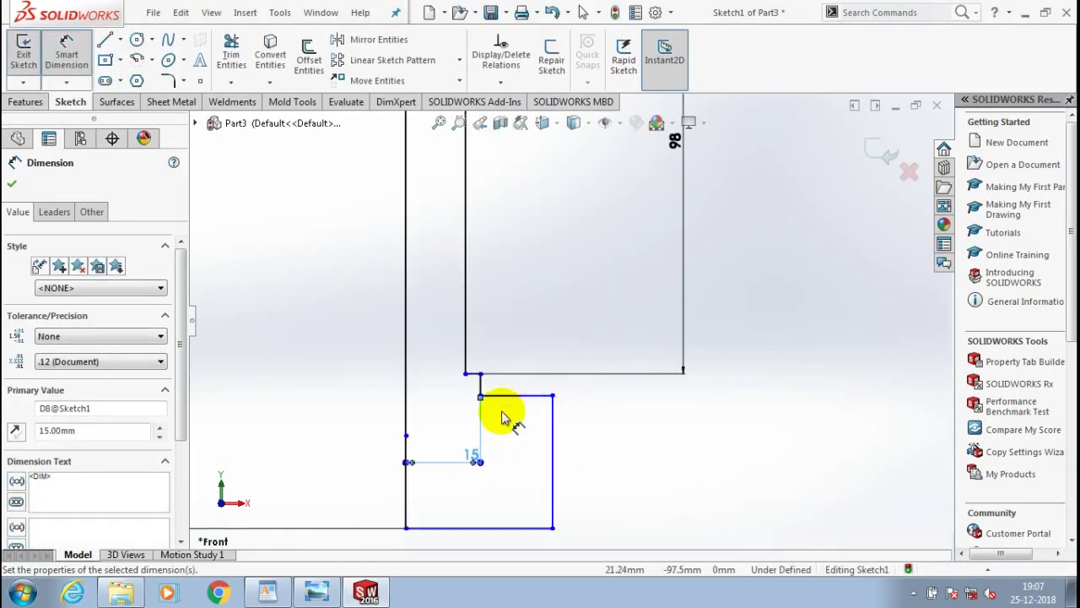
click(667, 382)
click(735, 382)
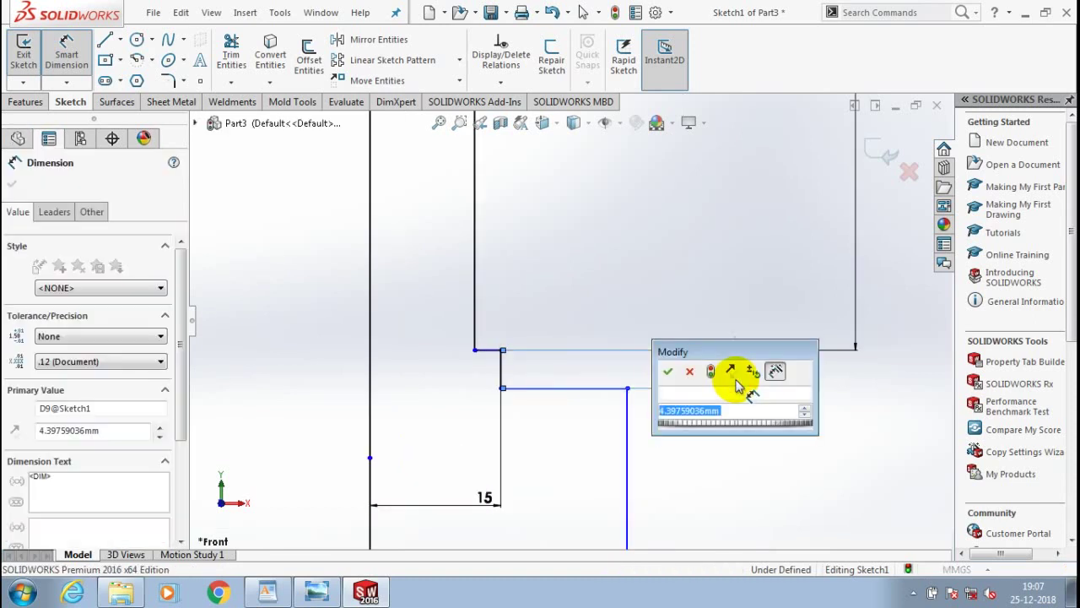
text(5)
key(Return)
Step: Dimension the bottom-end width to 12 mm
key(z)
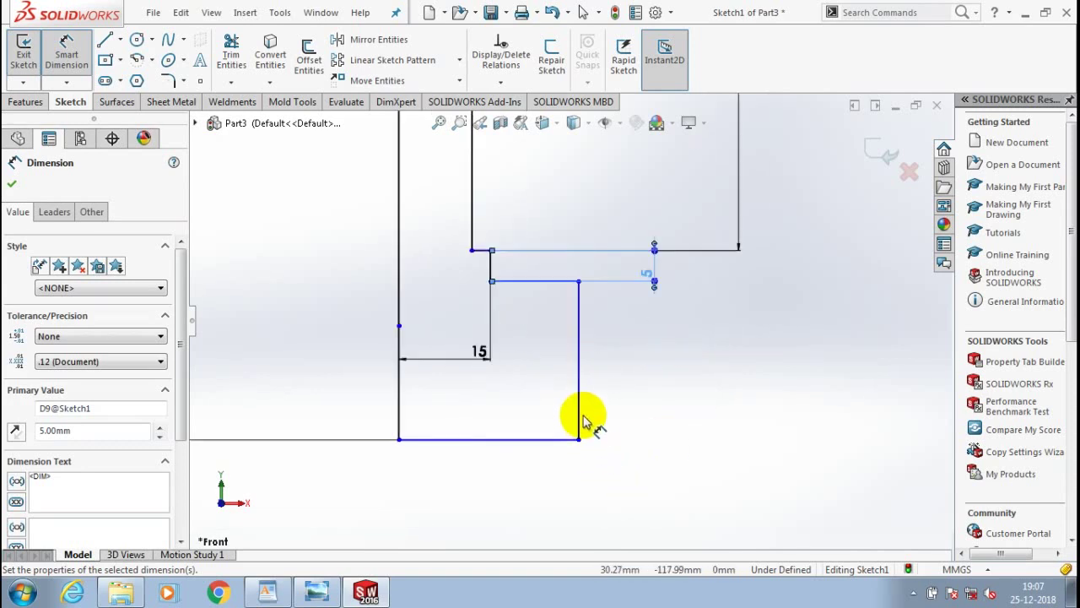
click(579, 413)
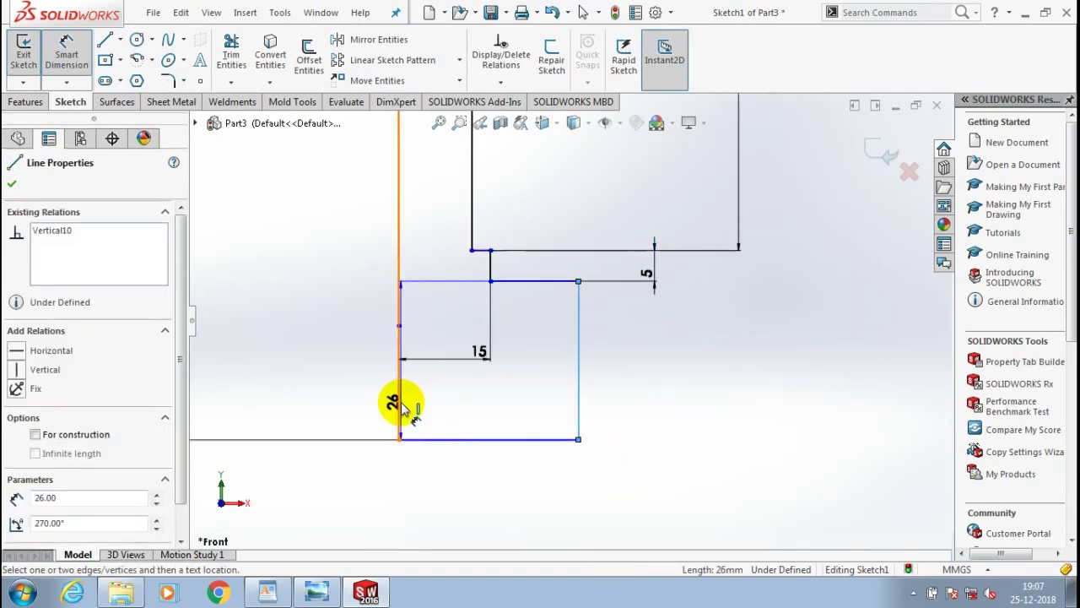
click(400, 407)
click(456, 410)
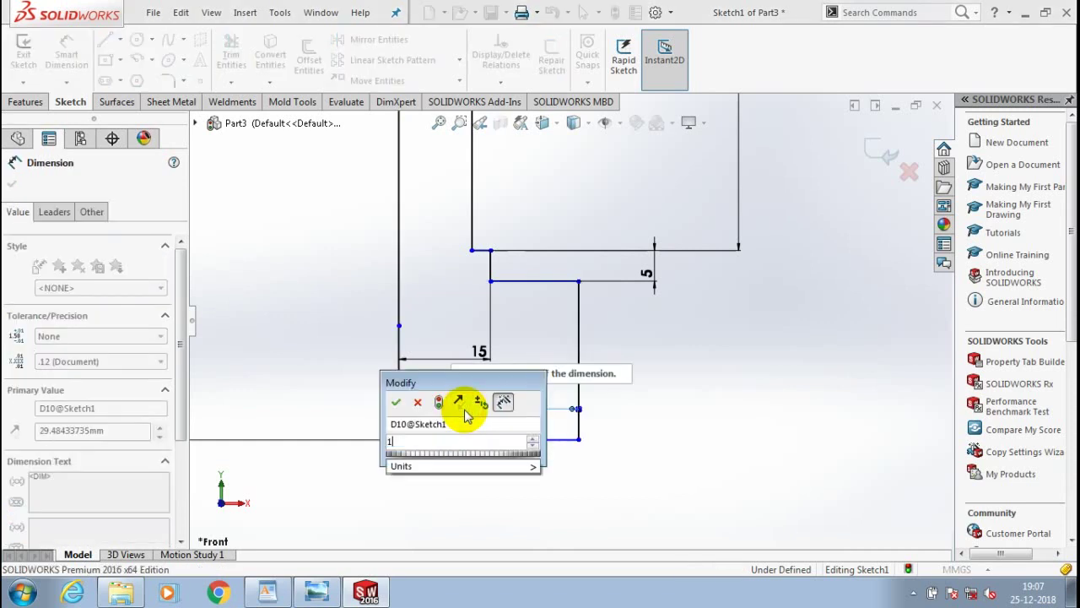
text(12)
key(Return)
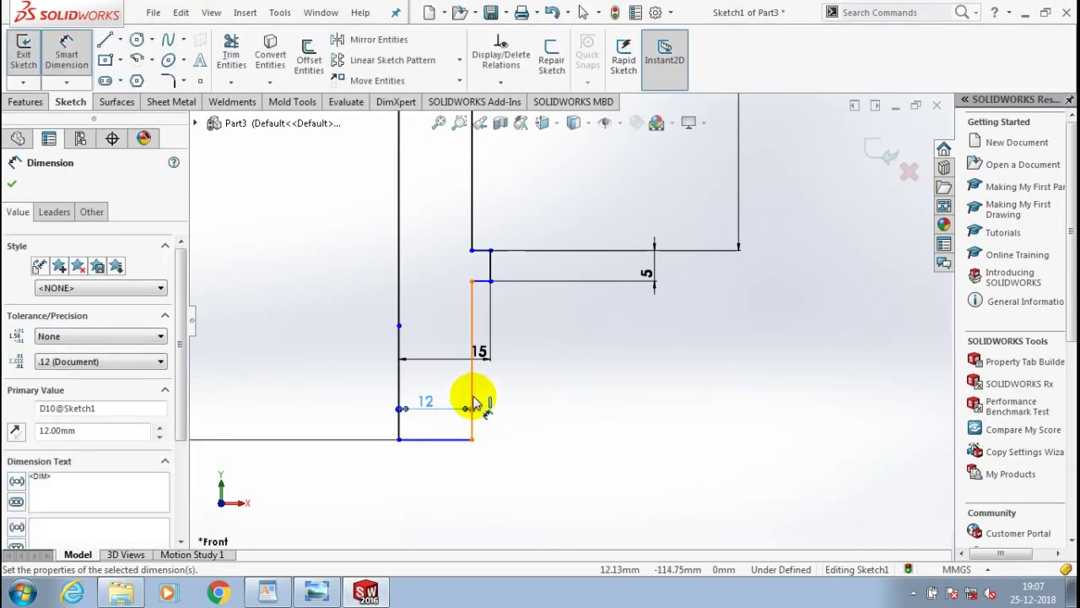
click(472, 403)
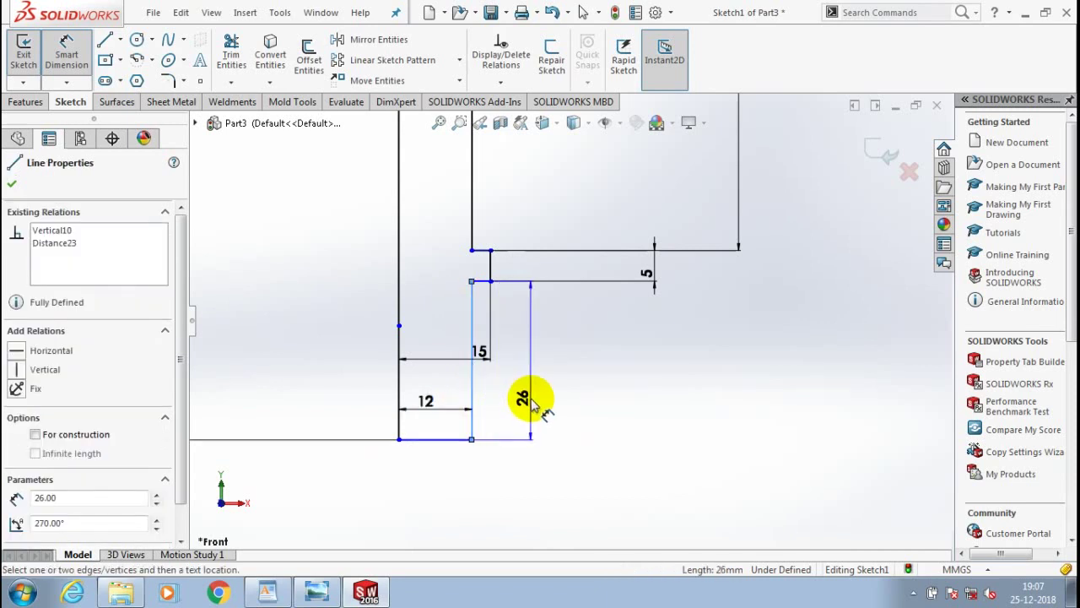
key(Escape)
scroll(533, 403, up, 3)
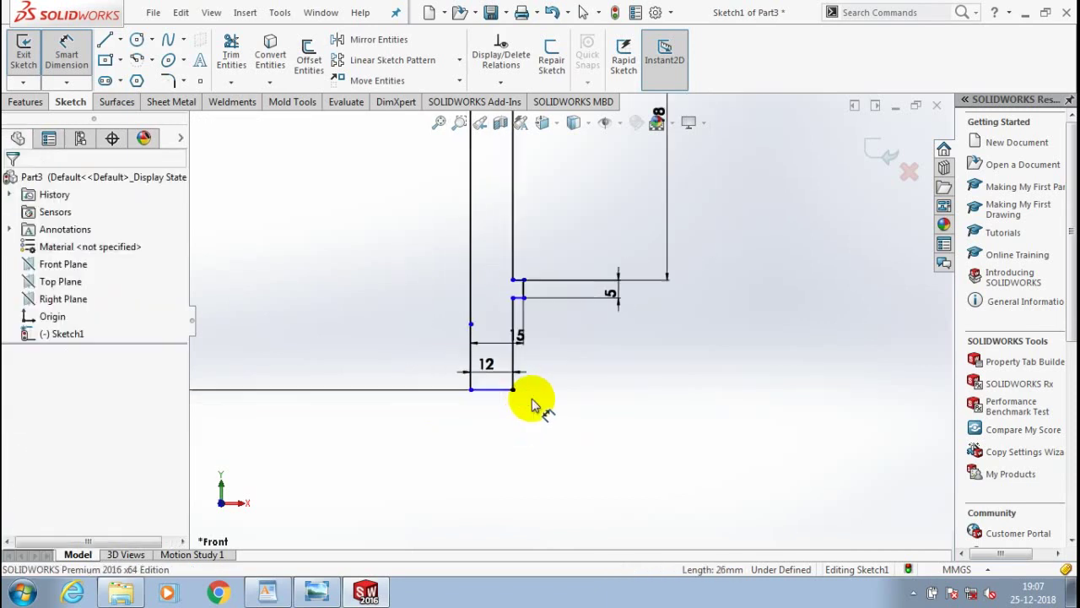
scroll(532, 397, up, 3)
scroll(531, 391, up, 2)
Step: Exit the sketch and revolve the profile 360° about the centerline into Revolve1
click(657, 232)
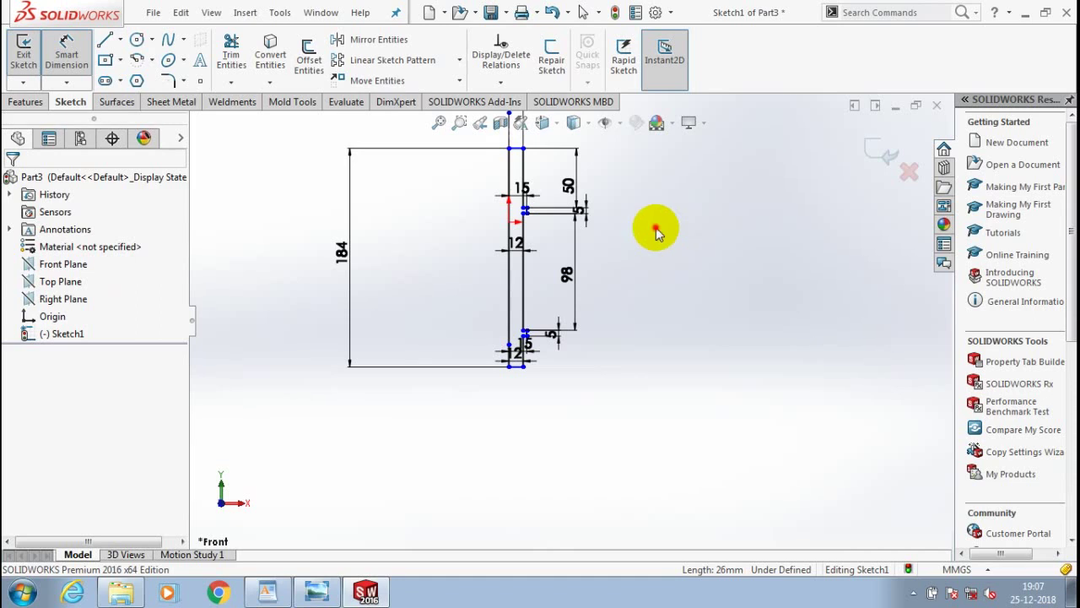
key(ctrl+b)
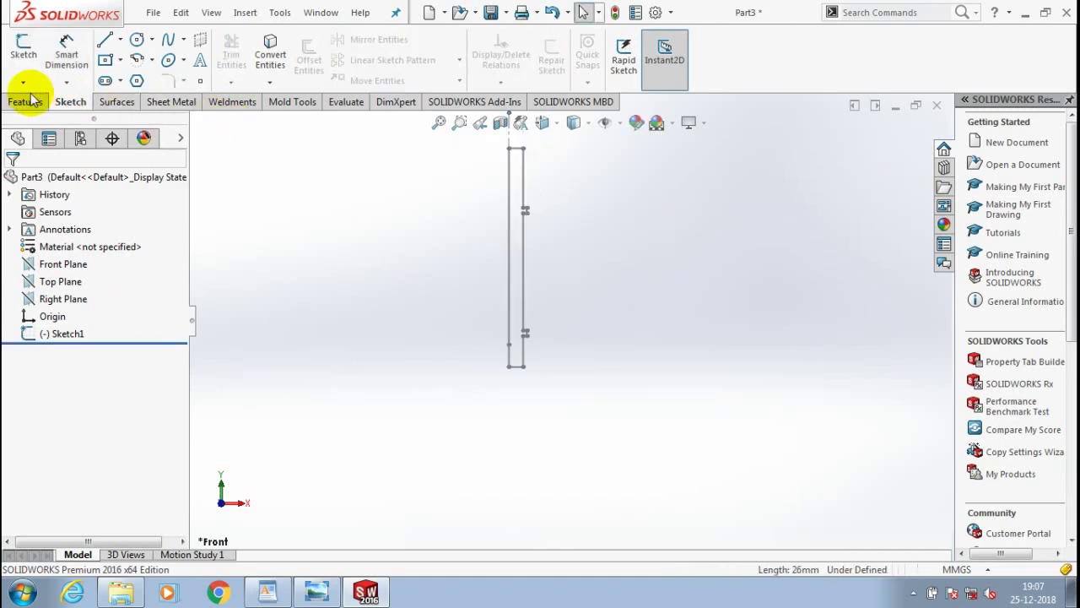
click(27, 101)
click(85, 60)
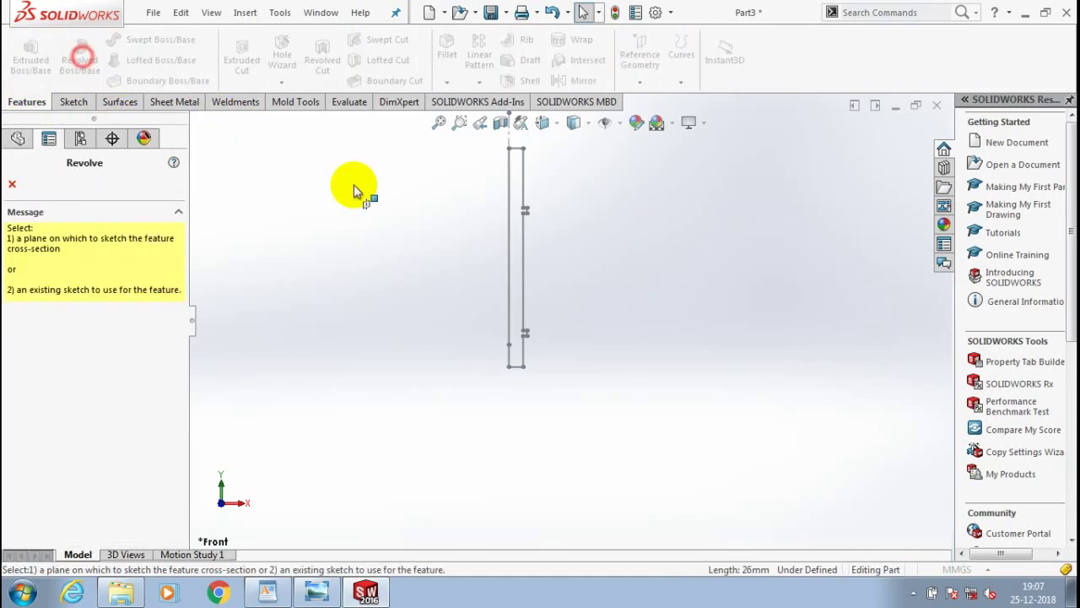
click(358, 253)
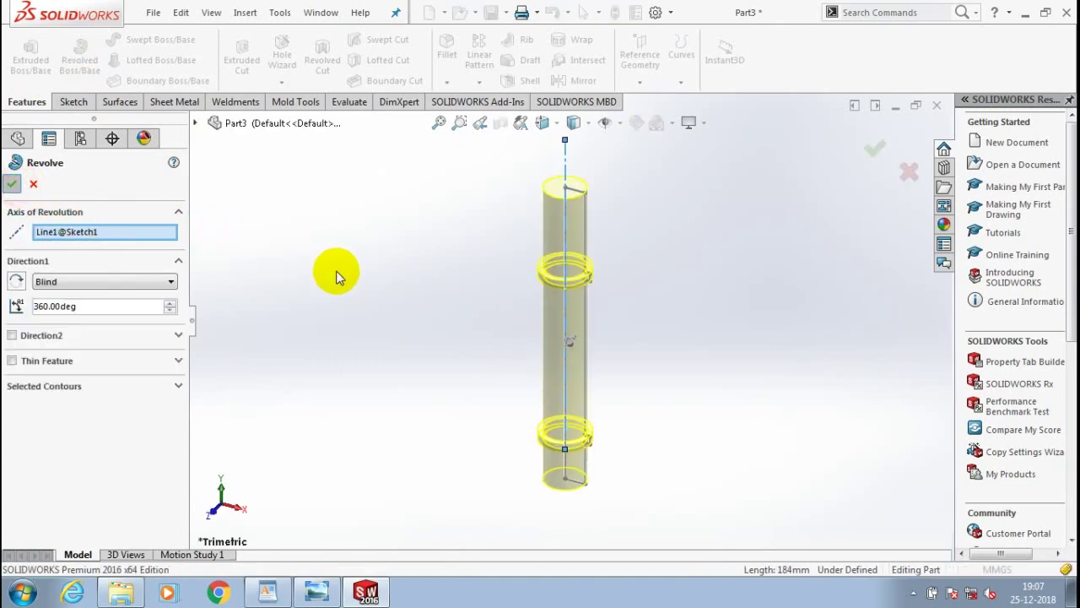
key(Return)
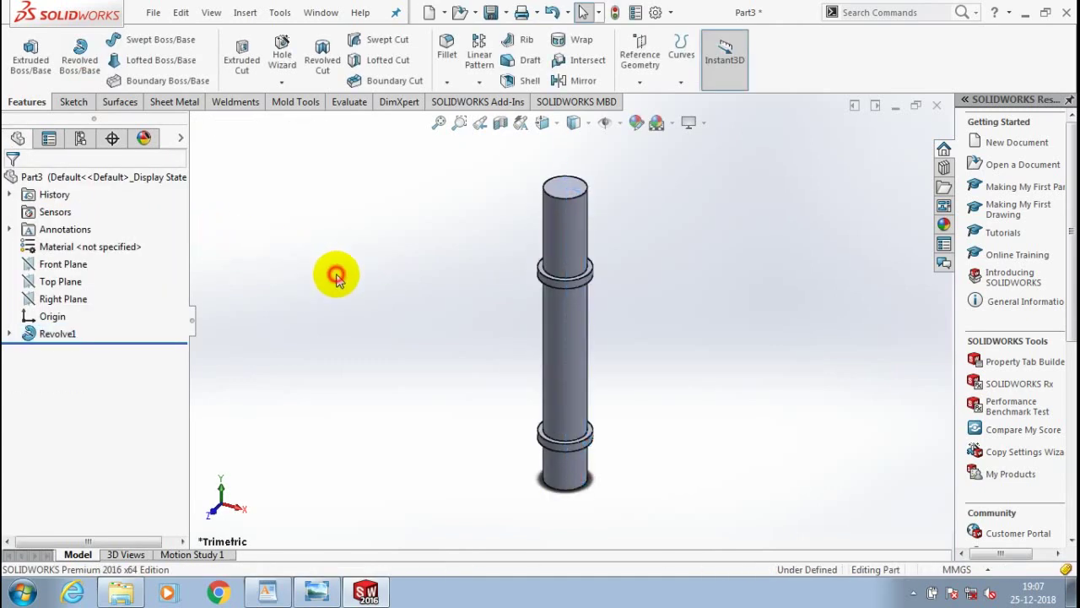
click(285, 84)
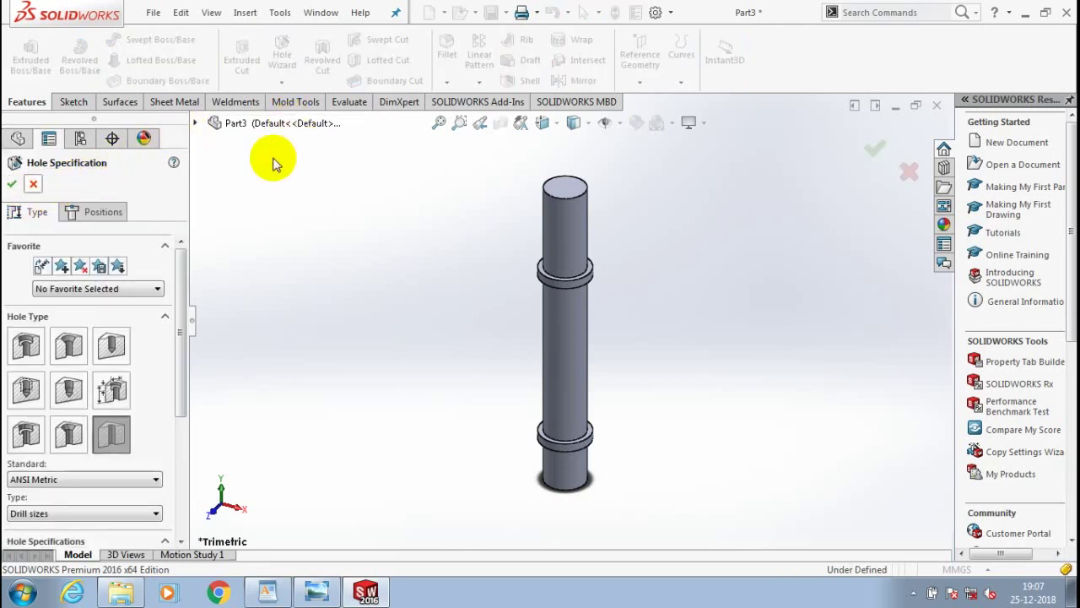
Step: Start a Thread feature with size M24x2.0
key(Escape)
click(282, 82)
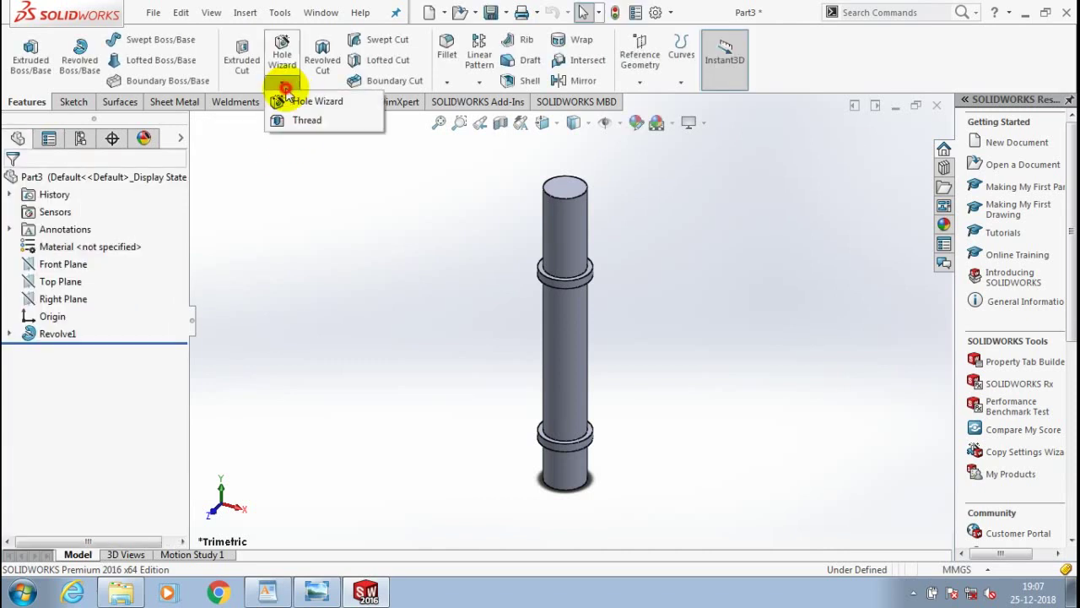
click(321, 122)
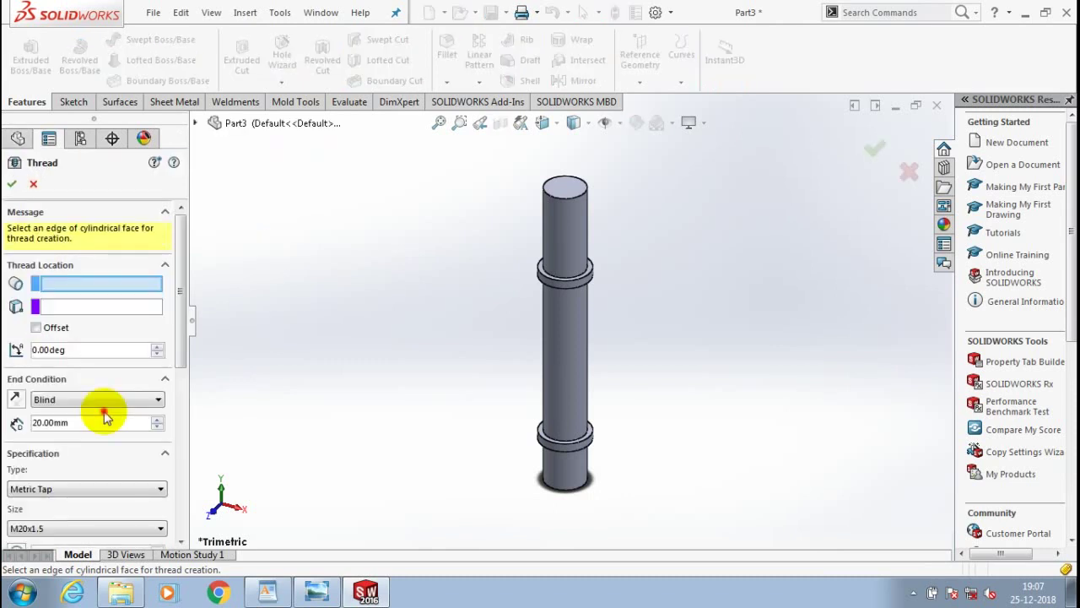
scroll(104, 416, down, 3)
click(52, 463)
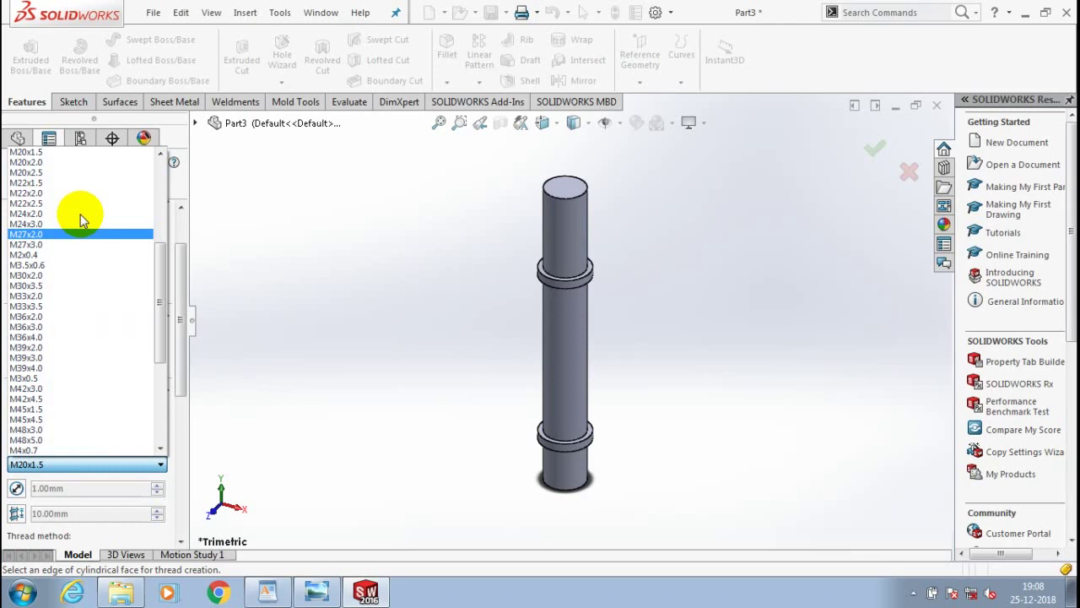
click(80, 213)
scroll(178, 279, up, 2)
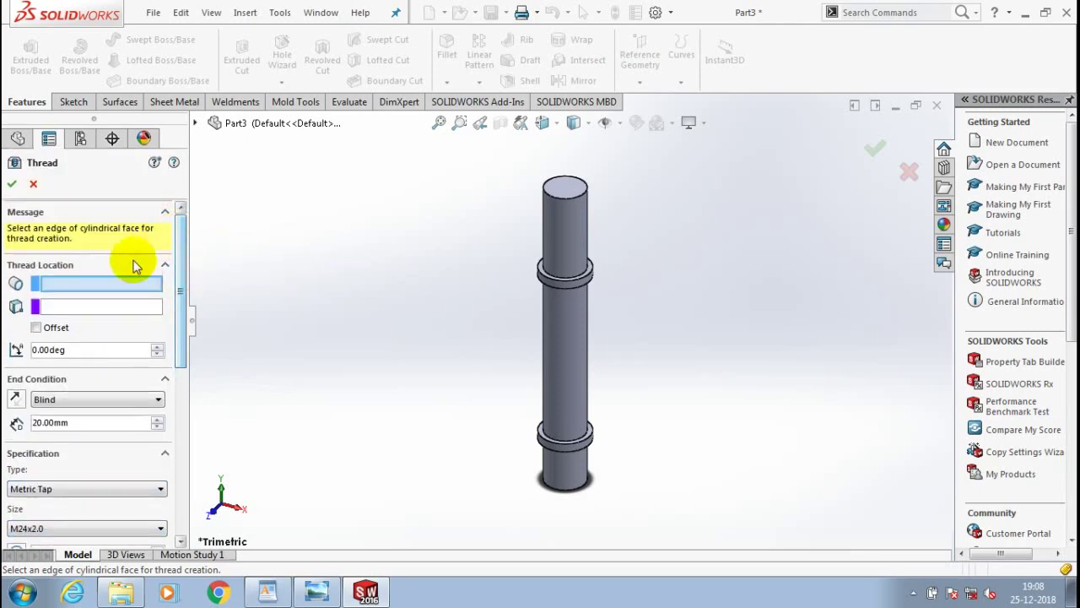
Step: Apply a 26 mm extruded thread to the shaft's bottom edge as Thread1
click(81, 424)
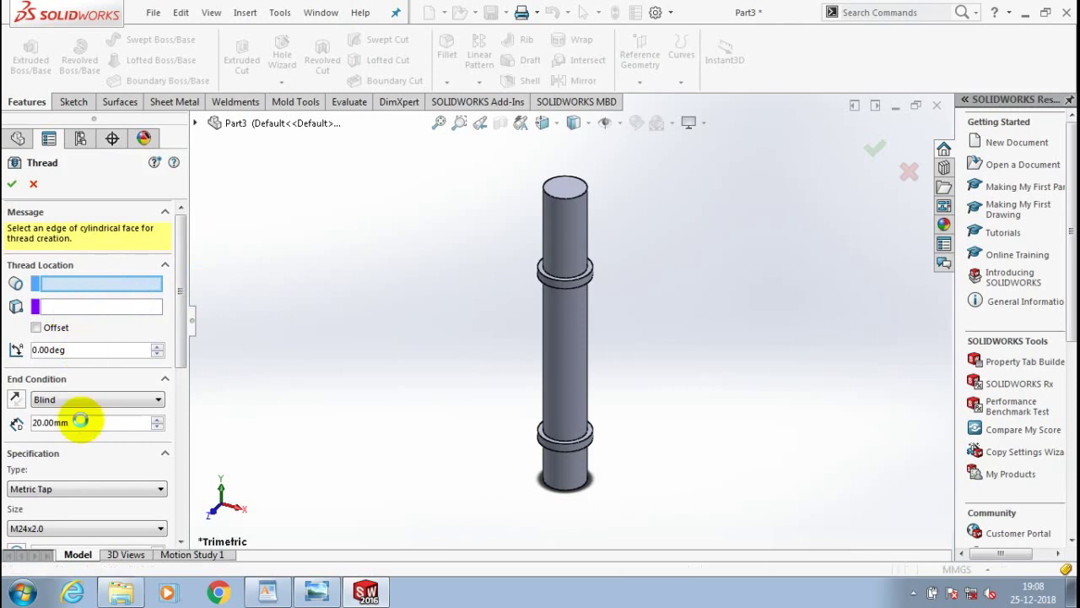
double_click(80, 370)
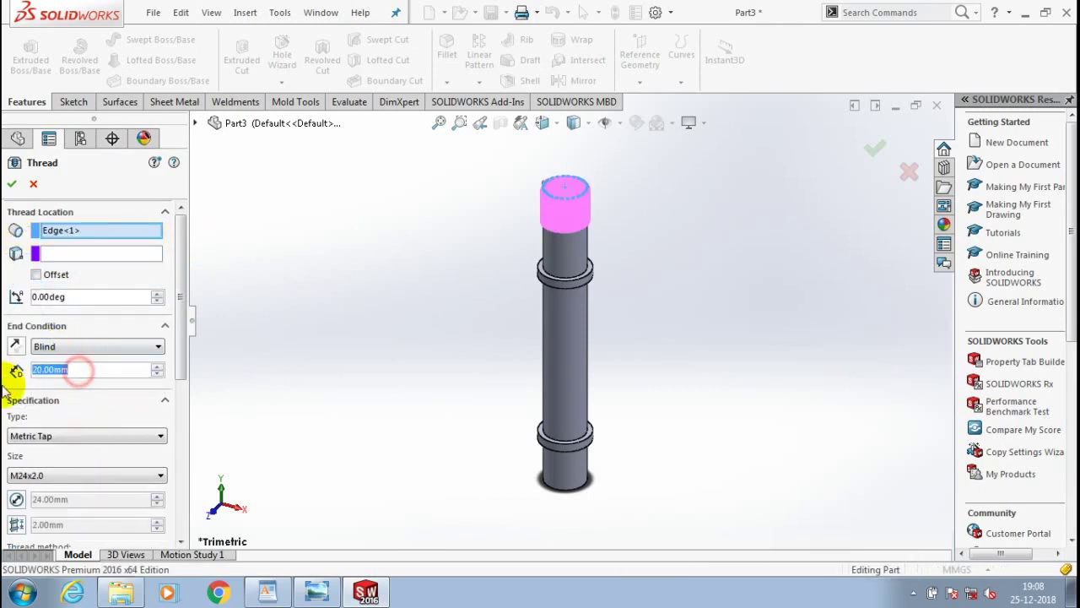
text(26)
key(Return)
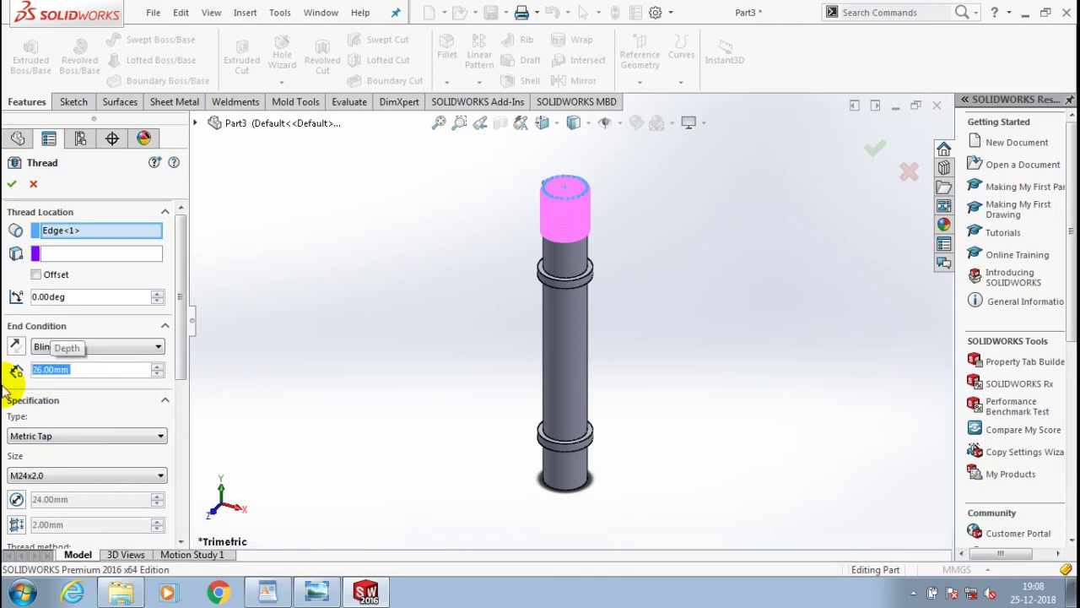
click(571, 496)
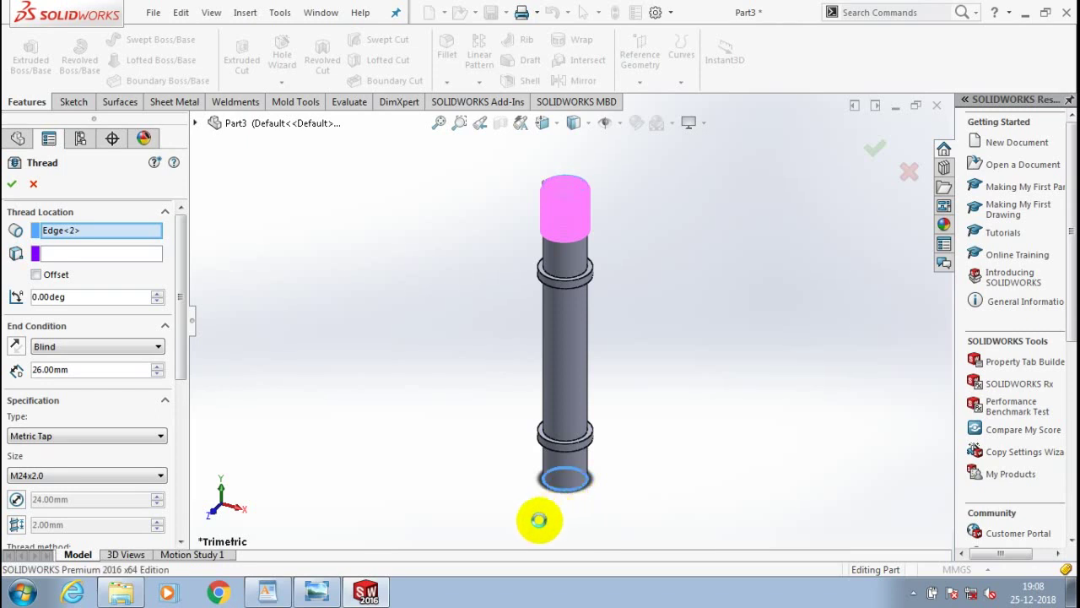
click(112, 461)
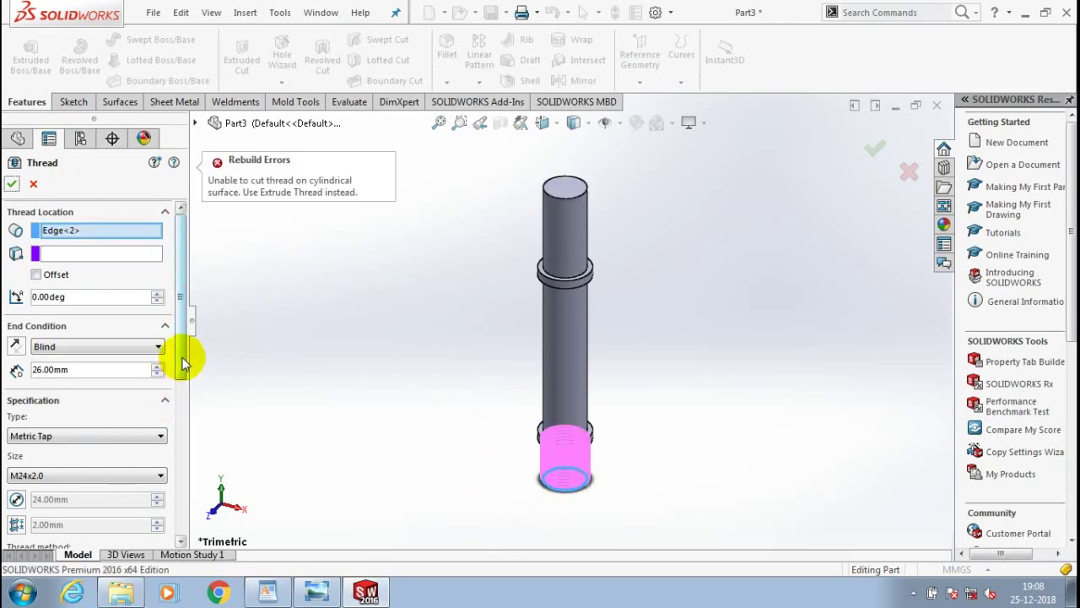
drag(180, 357, 181, 428)
click(37, 442)
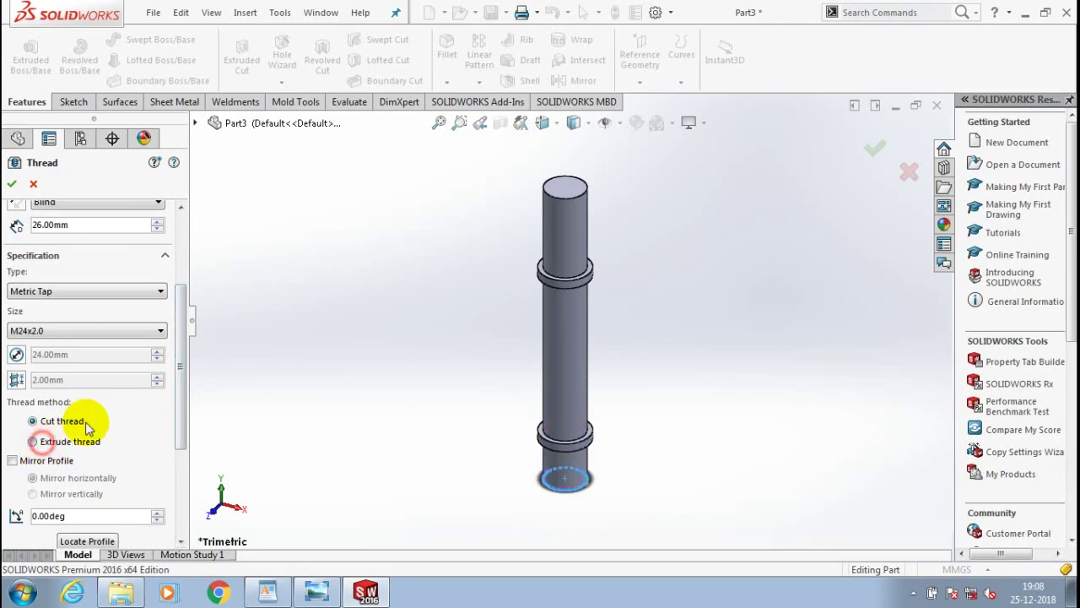
click(12, 183)
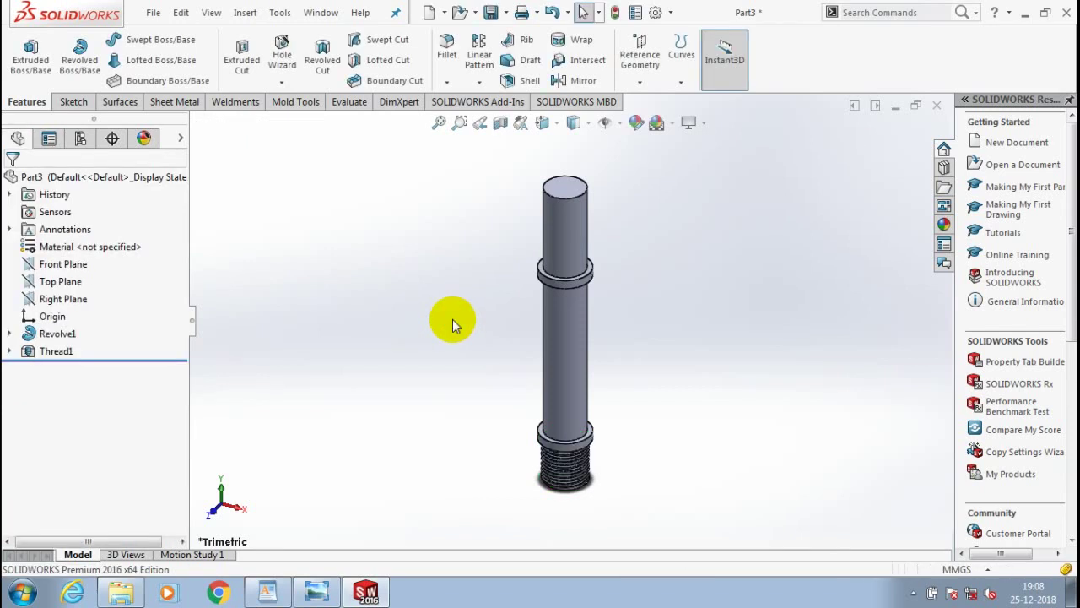
mouse_move(453, 319)
middle_down()
mouse_move(667, 278)
mouse_move(690, 330)
middle_up()
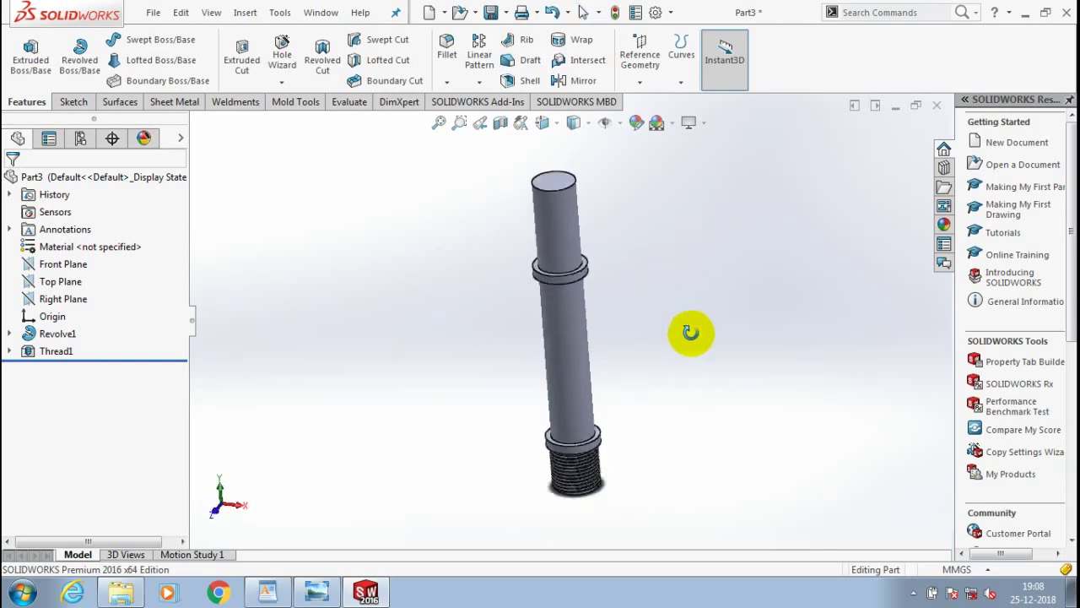
scroll(652, 377, down, 4)
scroll(565, 446, up, 2)
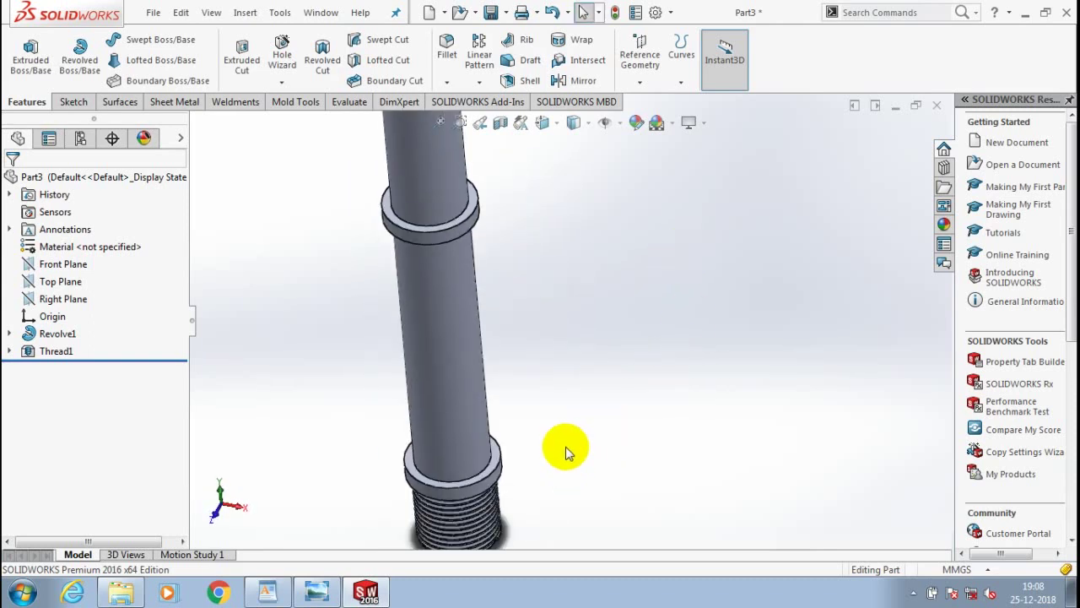
Step: Add Thread2, a matching 26 mm M24x2.0 extruded thread, on the top end
key(f)
click(282, 82)
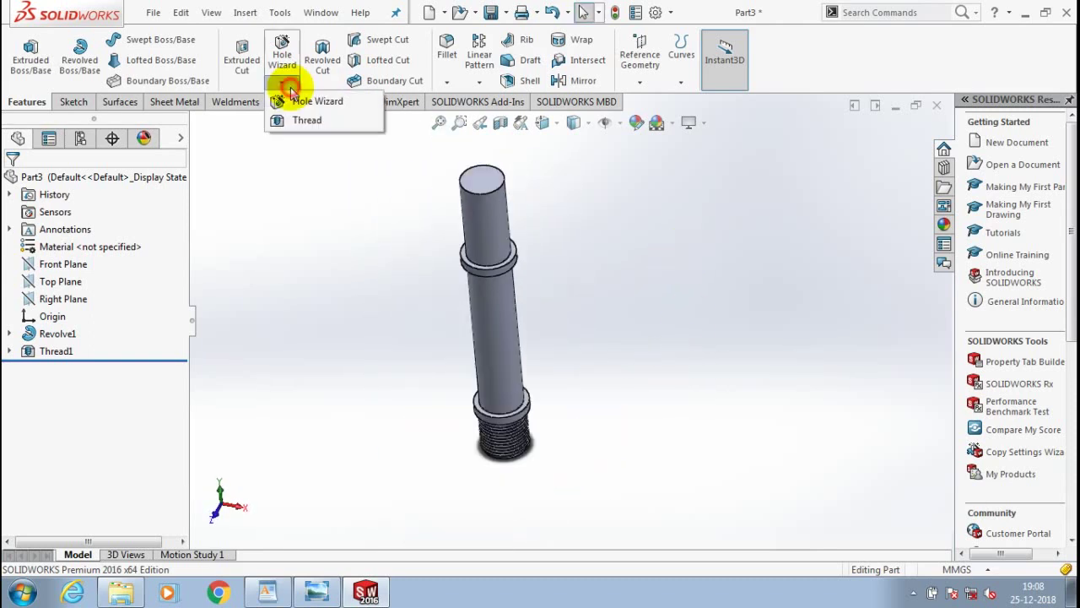
click(306, 121)
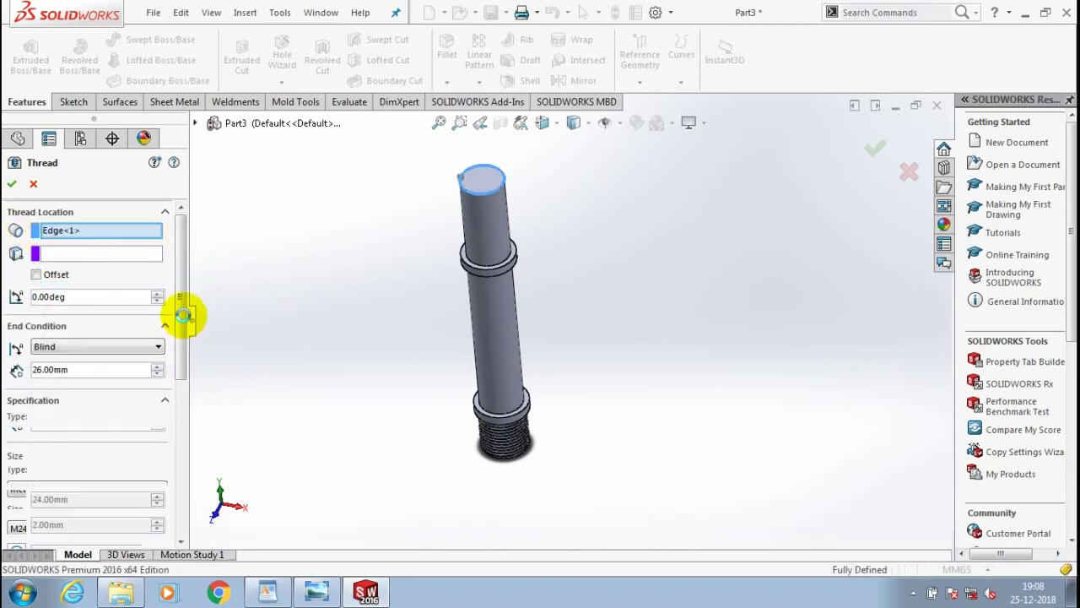
scroll(76, 269, down, 10)
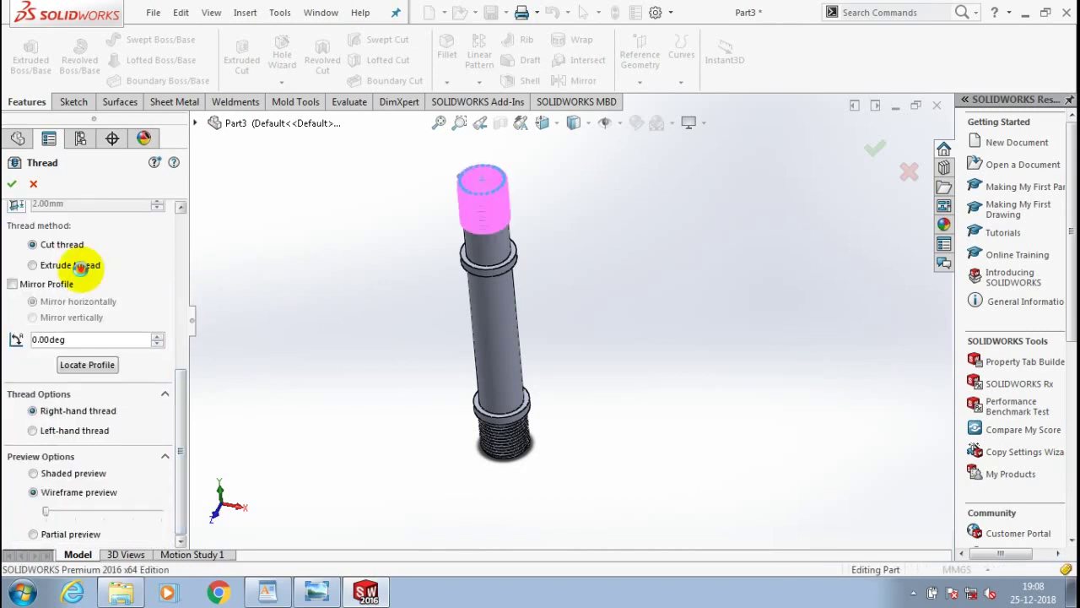
click(76, 266)
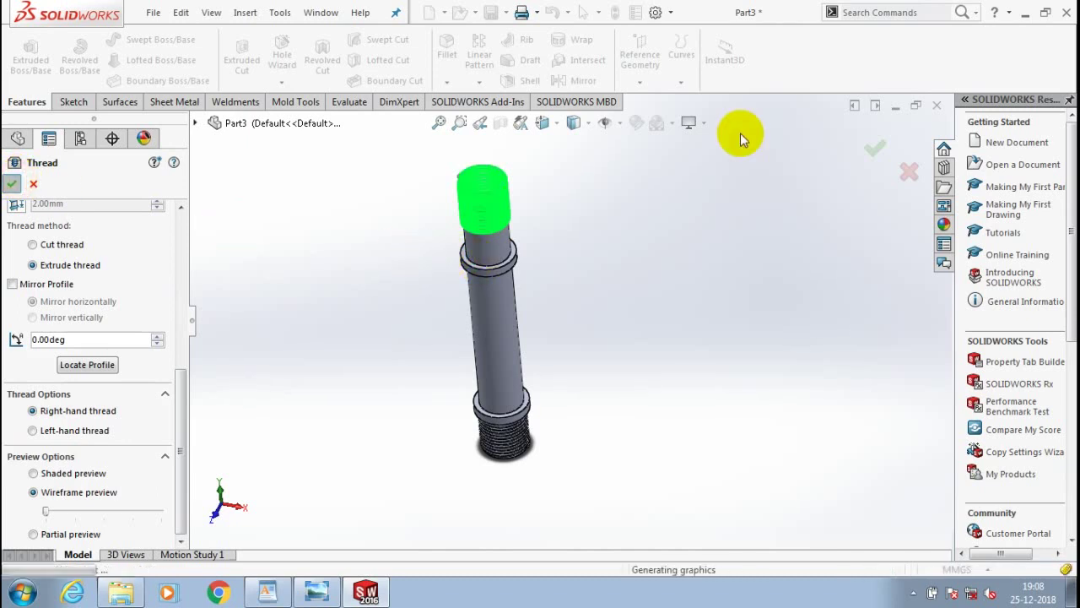
key(Return)
click(874, 13)
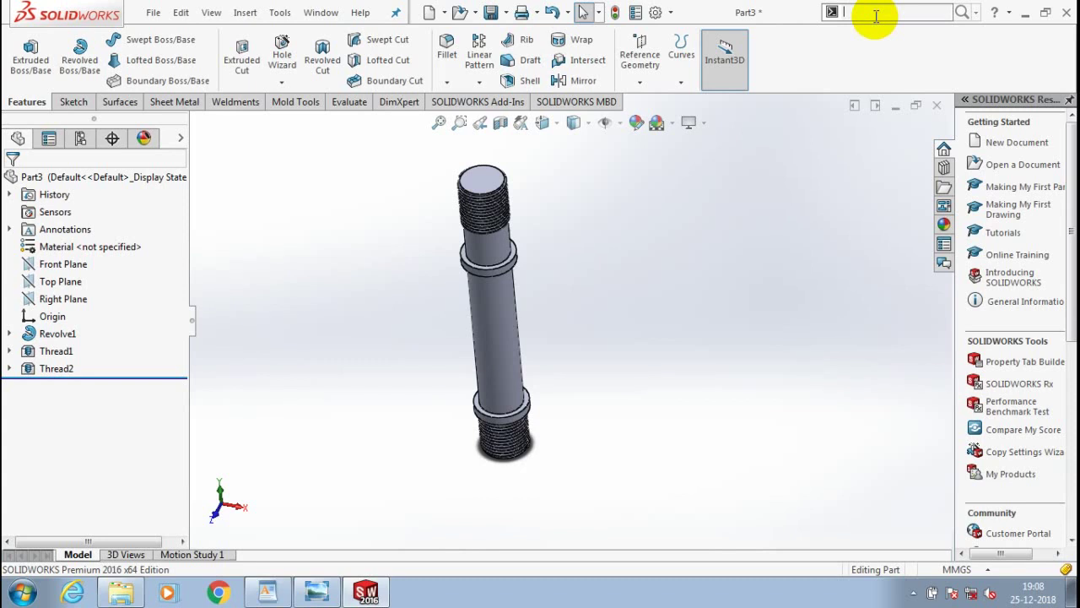
text(DOM)
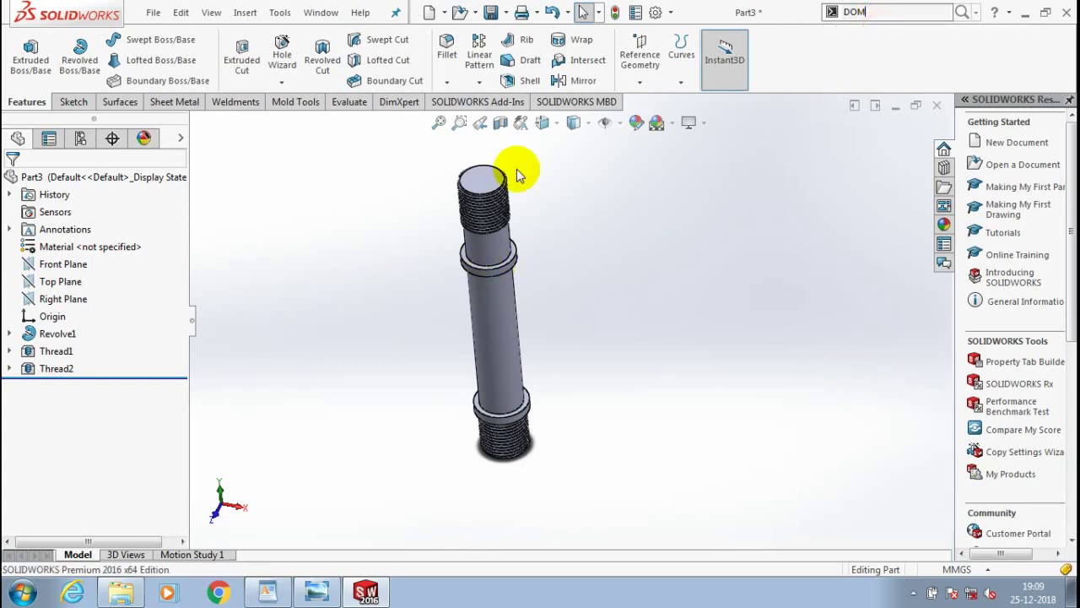
Step: Cap both end faces with a 2.00 mm Dome1, reversing its direction
key(Return)
click(478, 180)
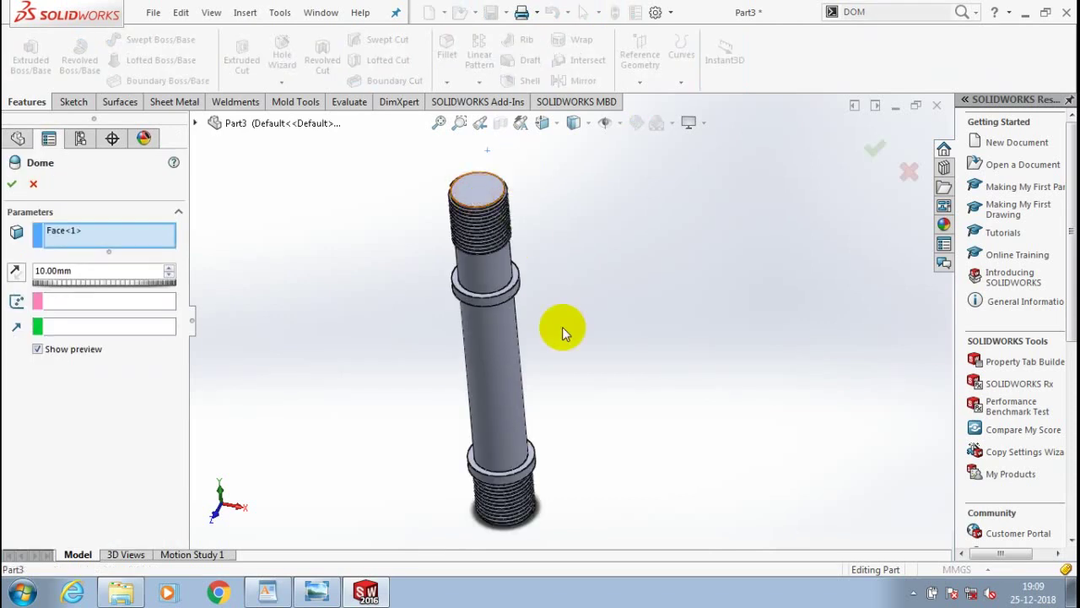
middle_drag(559, 321, 397, 233)
double_click(96, 270)
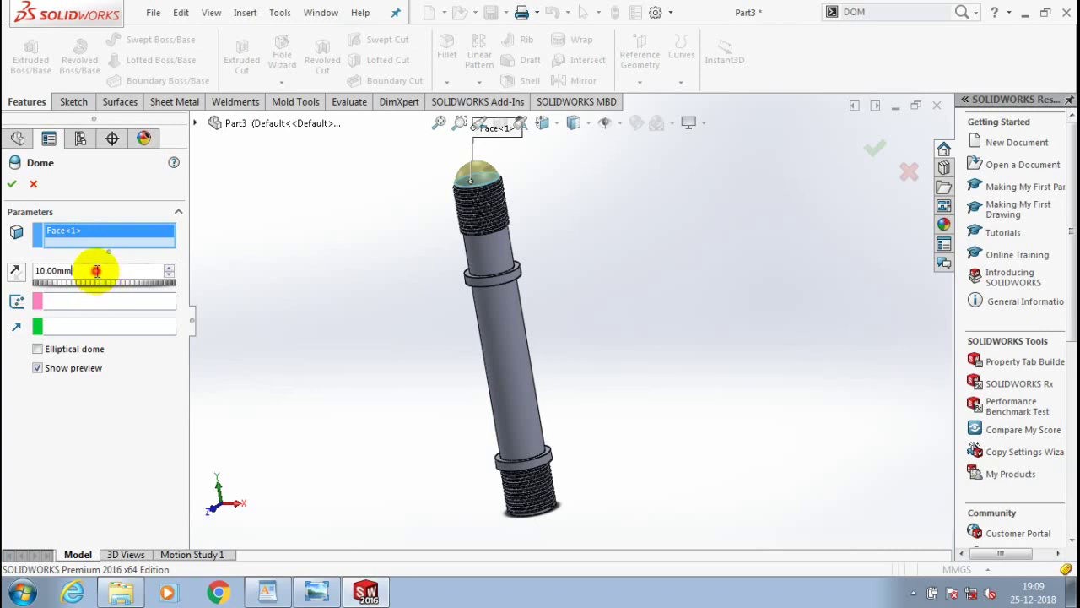
text(1)
key(Return)
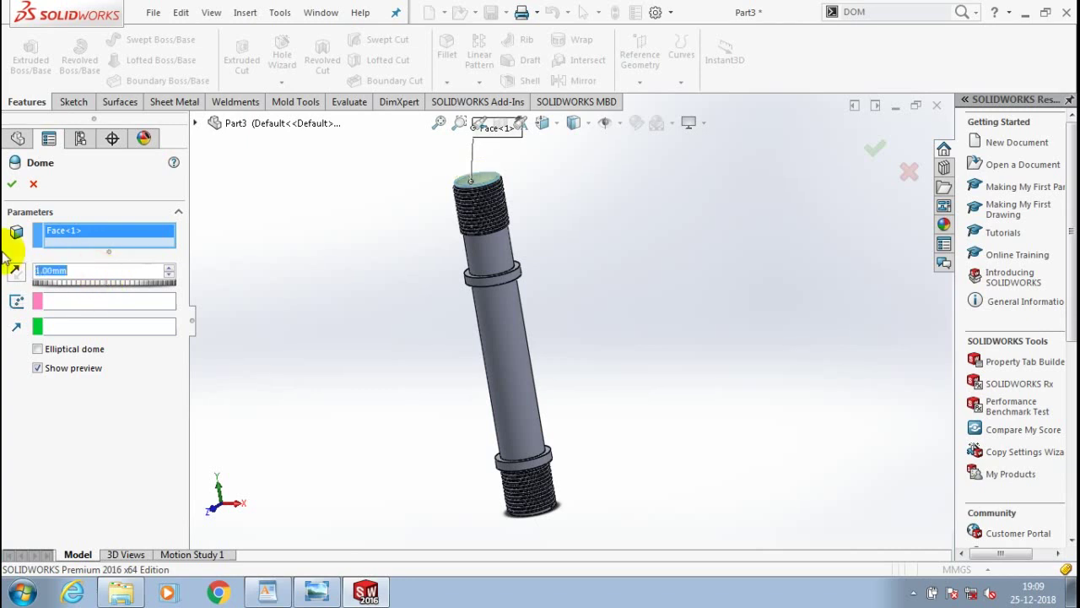
middle_drag(407, 470, 405, 415)
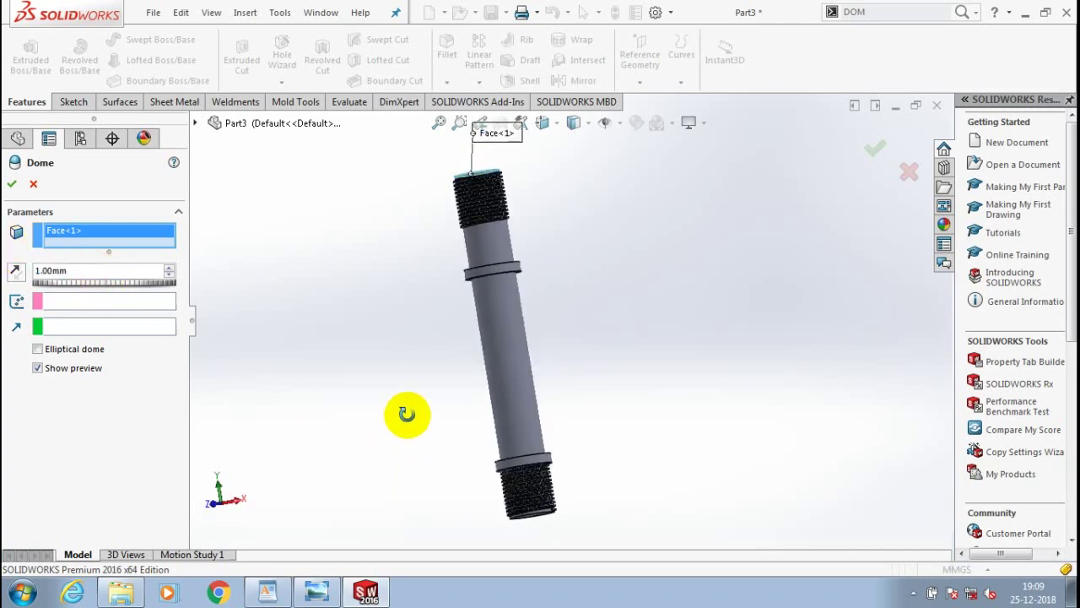
click(14, 273)
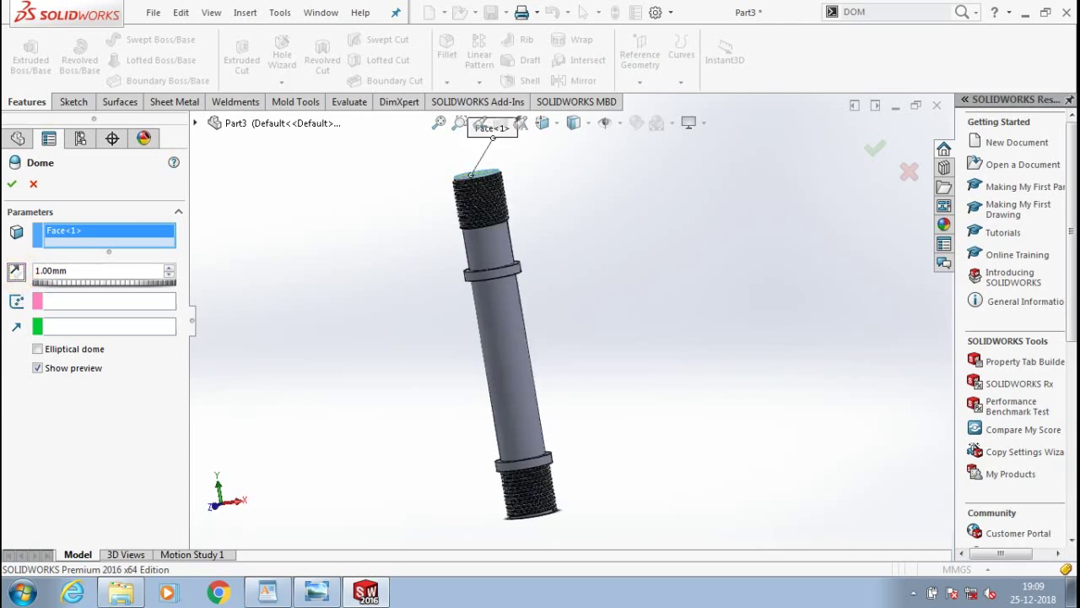
text(2)
click(290, 330)
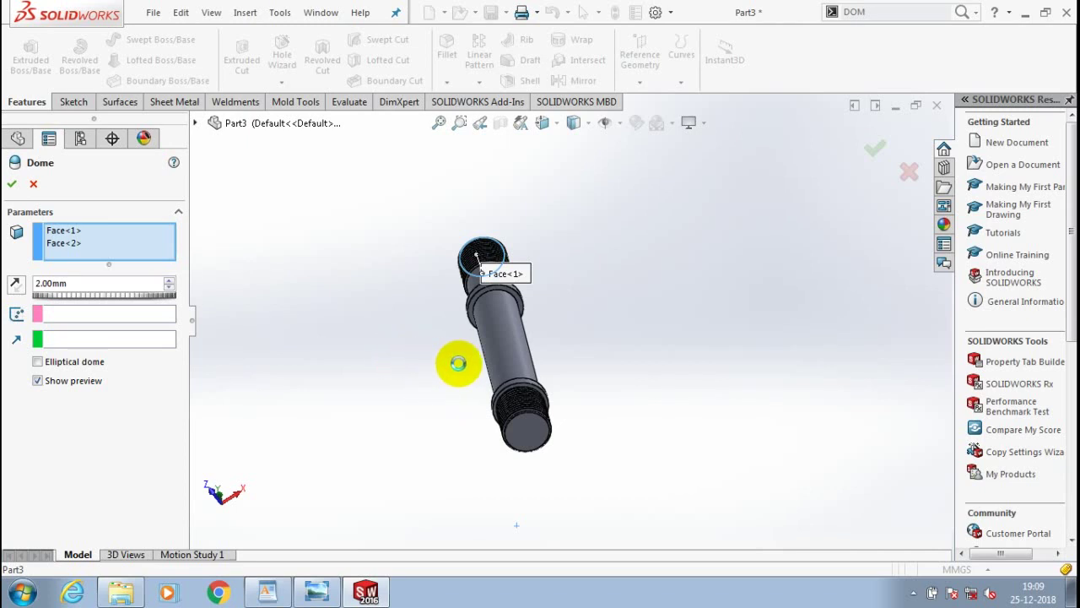
middle_drag(457, 363, 463, 371)
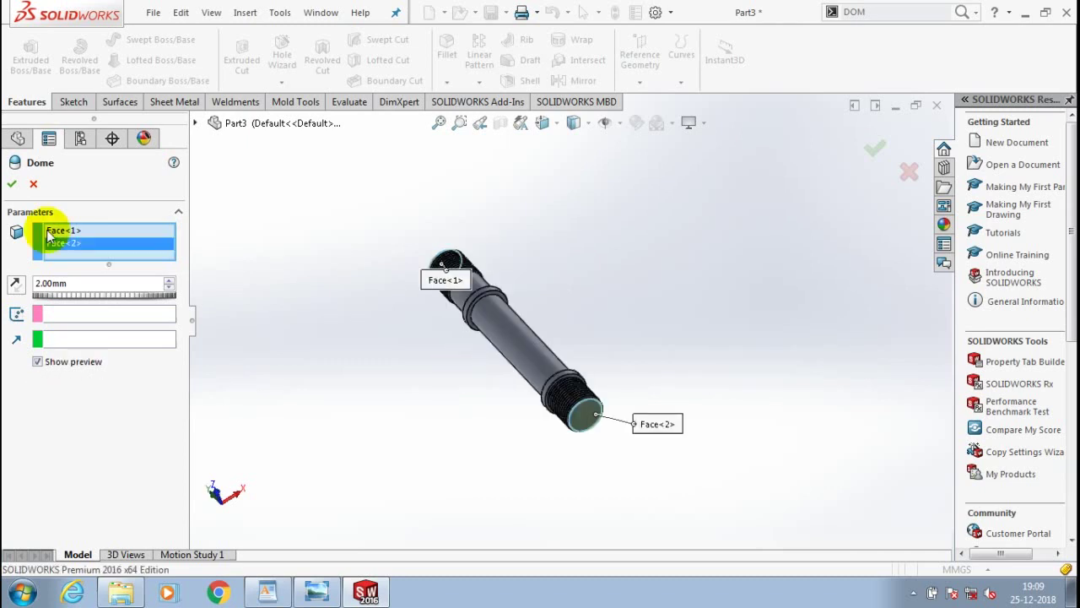
click(12, 183)
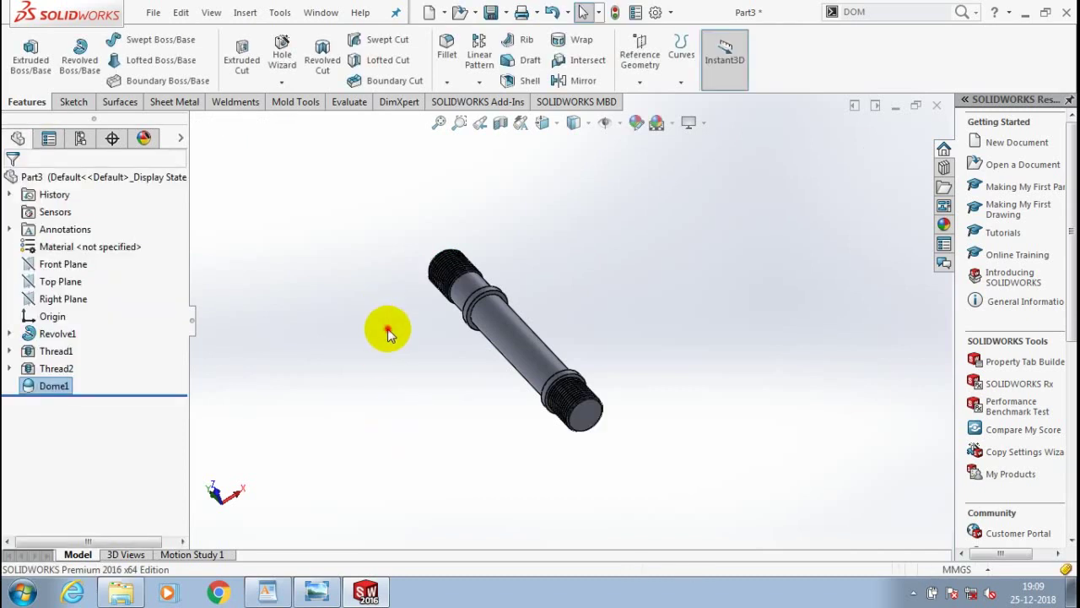
Step: Give the stud a yellow appearance by choosing yellow from the shaft face's colour palette
middle_drag(388, 333, 550, 332)
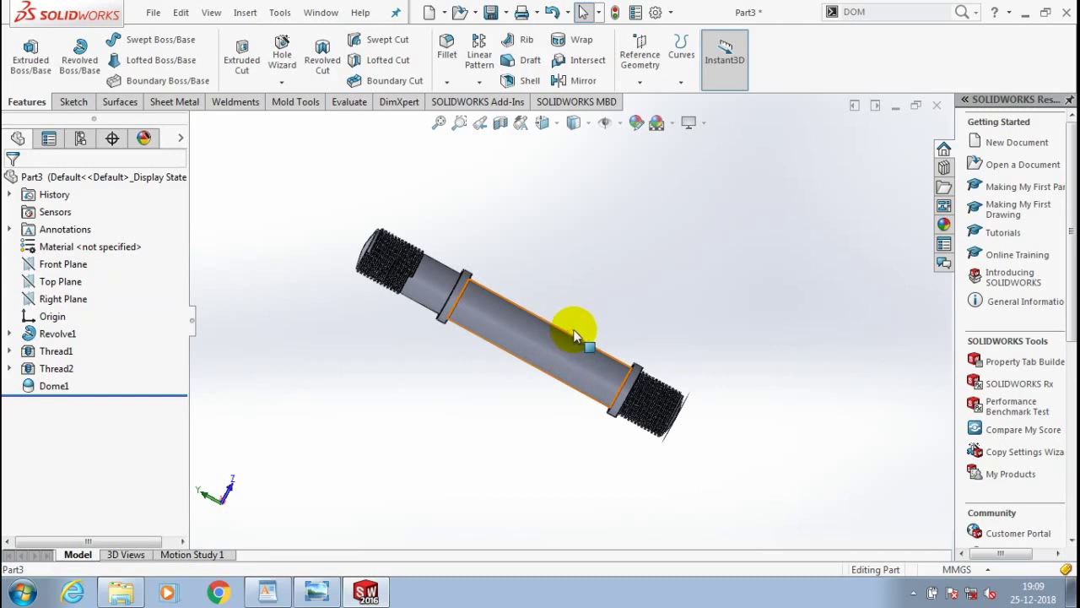
right_click(571, 335)
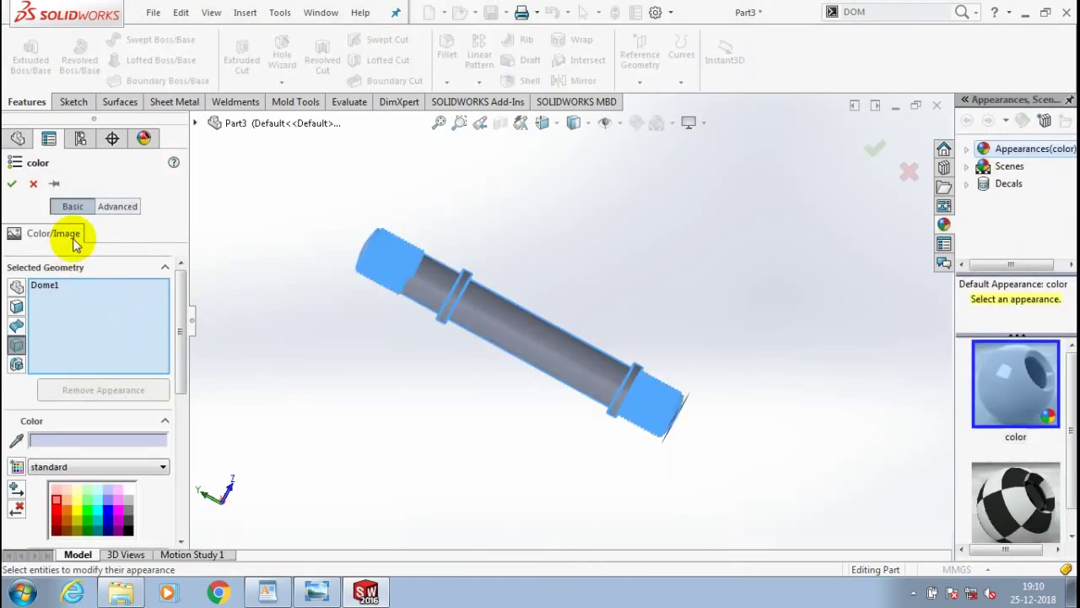
click(70, 236)
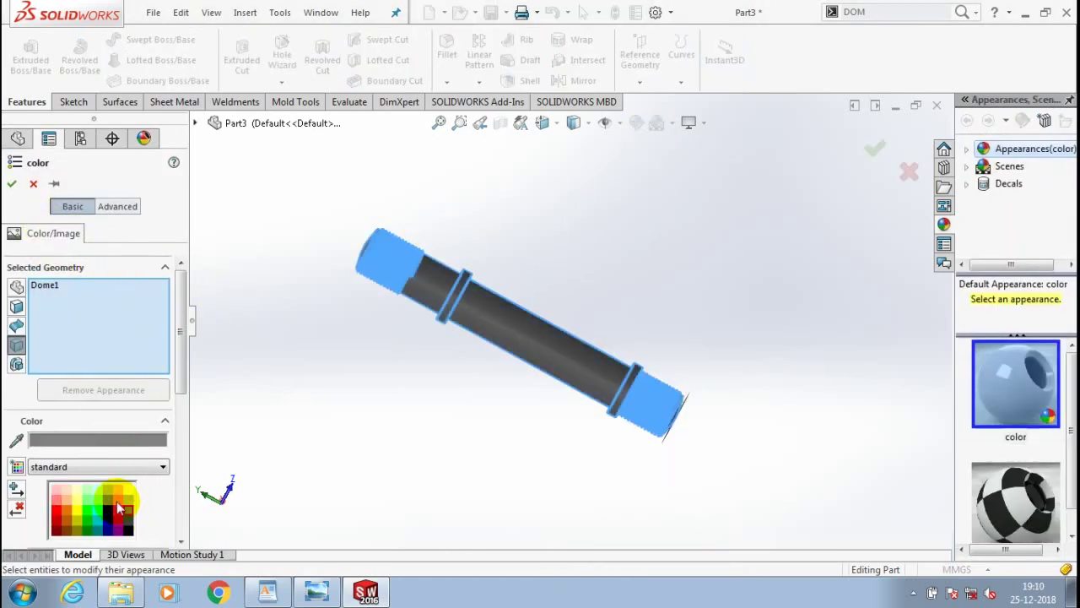
click(76, 502)
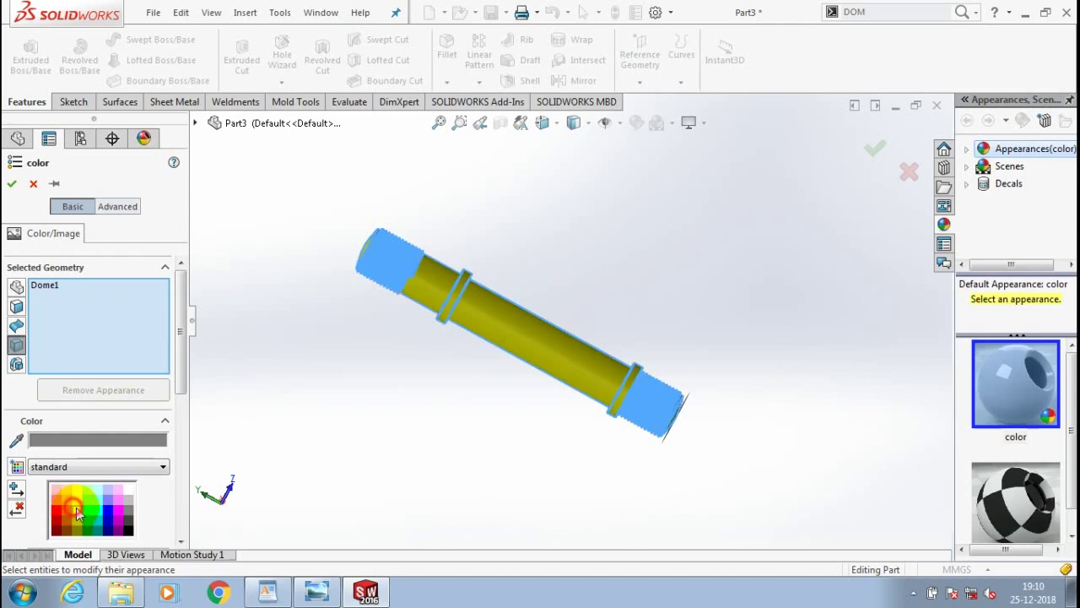
click(12, 183)
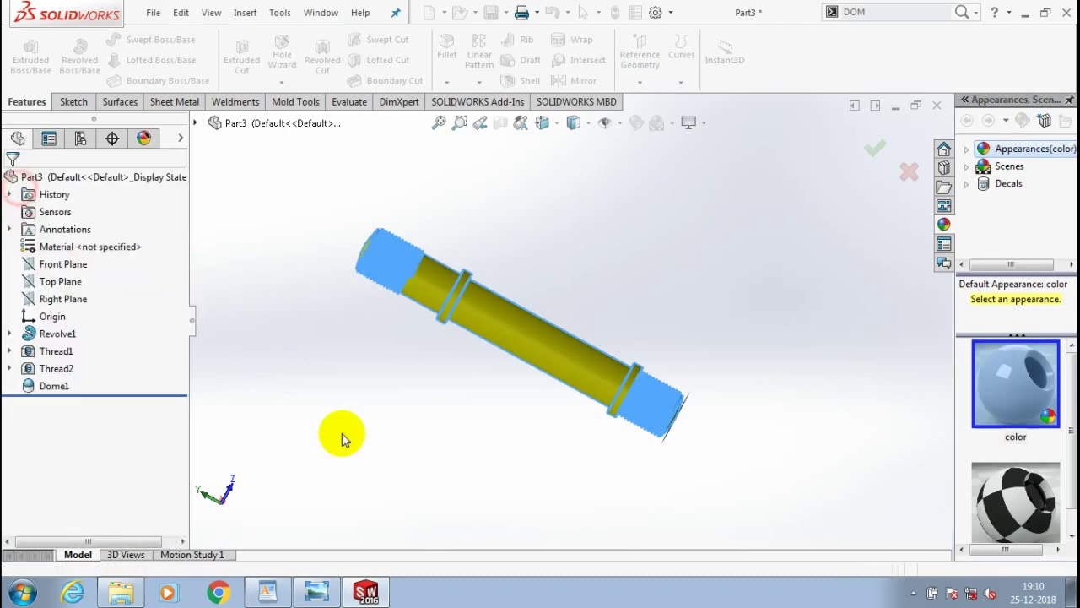
click(154, 13)
Step: Save the part as COLLOR SUD in Desktop > STOP VALVE, then close the document
click(193, 186)
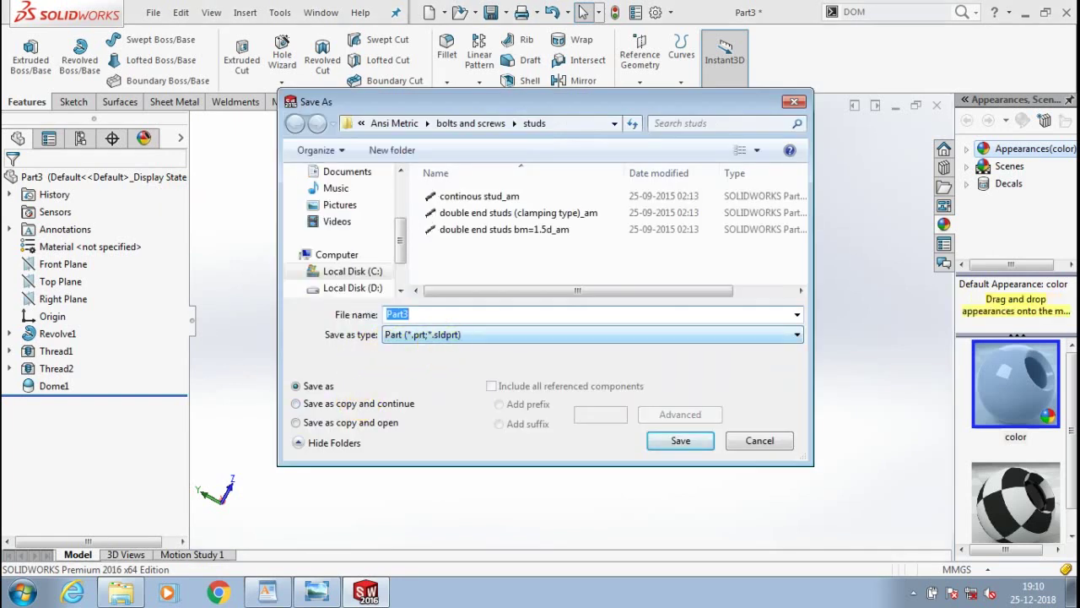
text(COLLOR )
text(S)
text(UD)
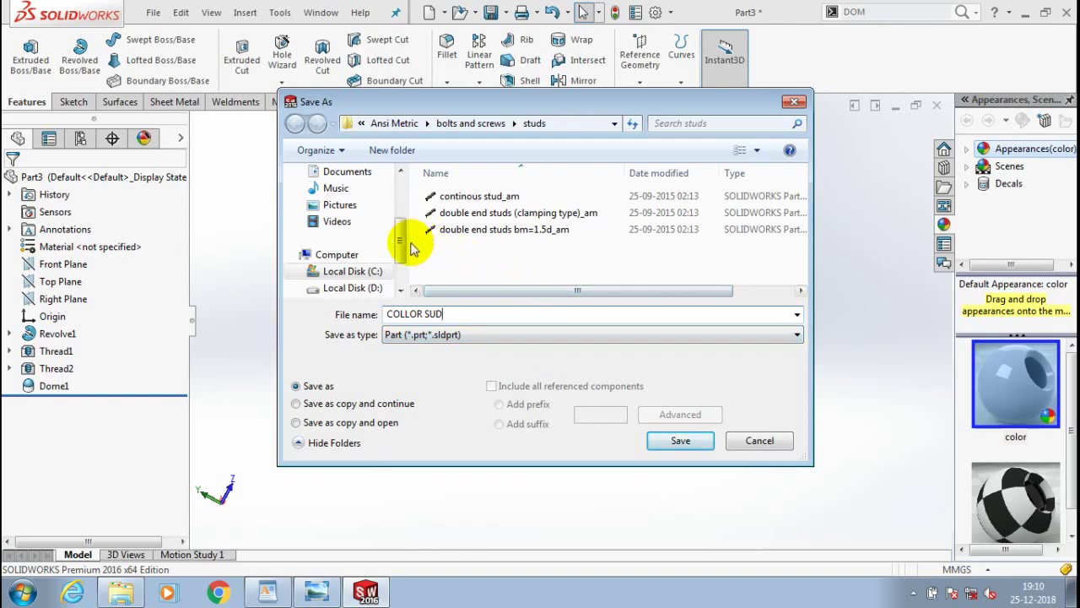
drag(411, 247, 350, 193)
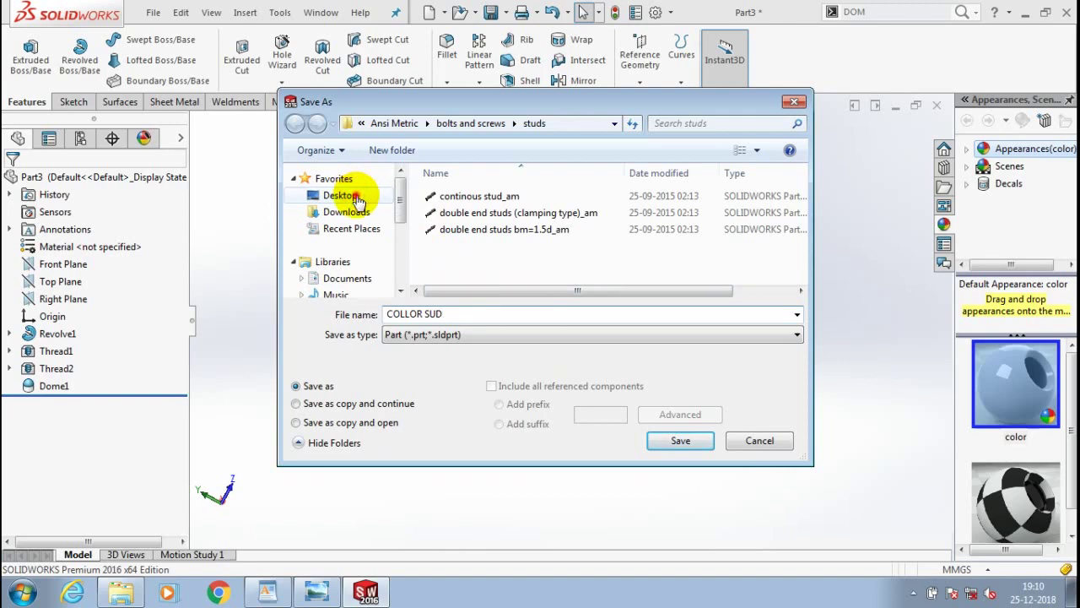
click(356, 198)
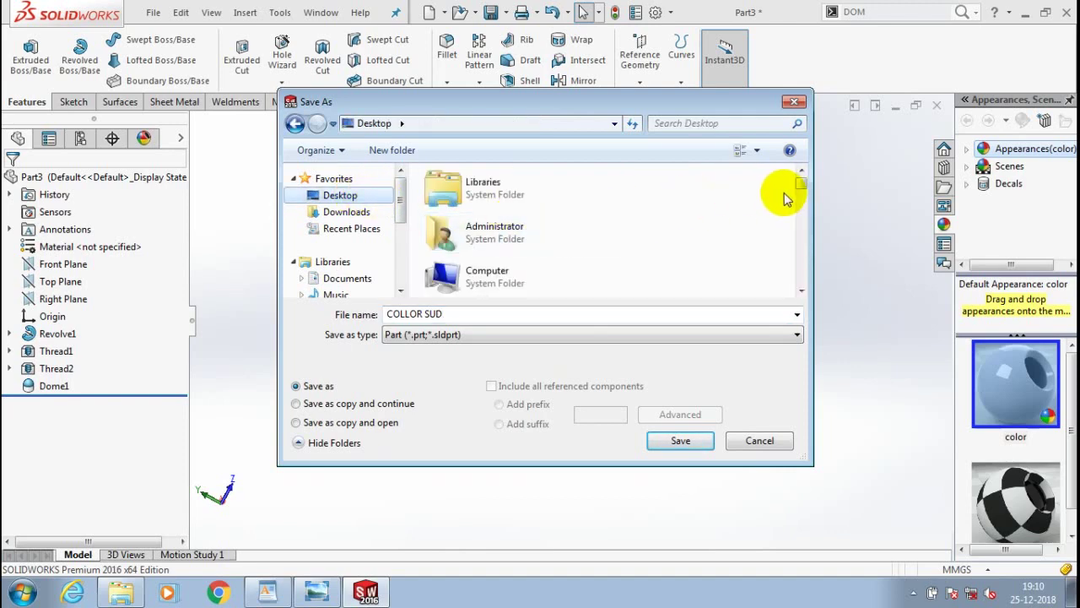
drag(801, 181, 482, 241)
double_click(483, 268)
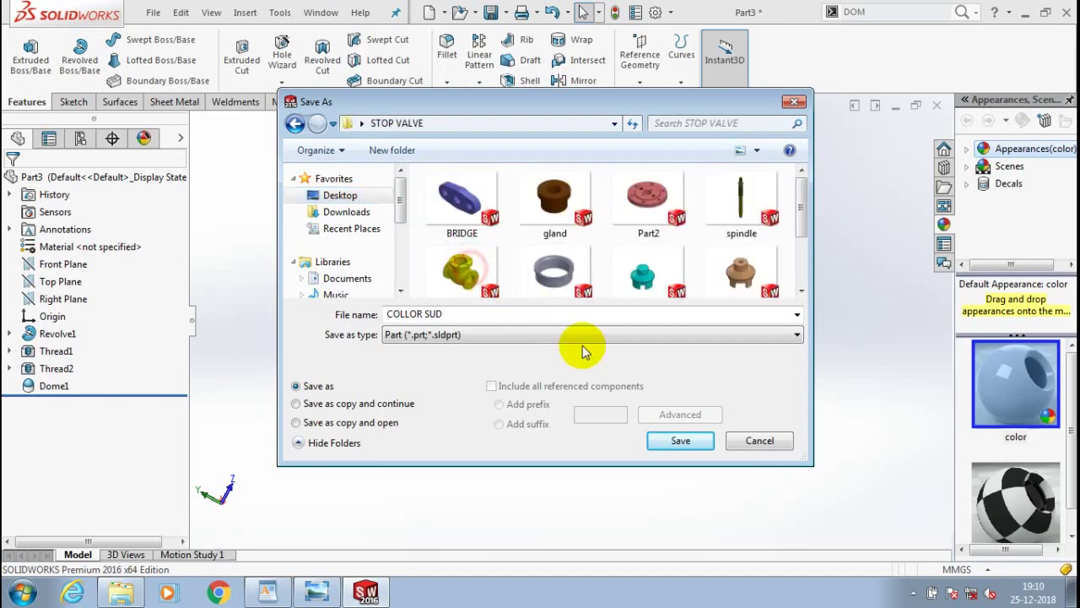
click(657, 441)
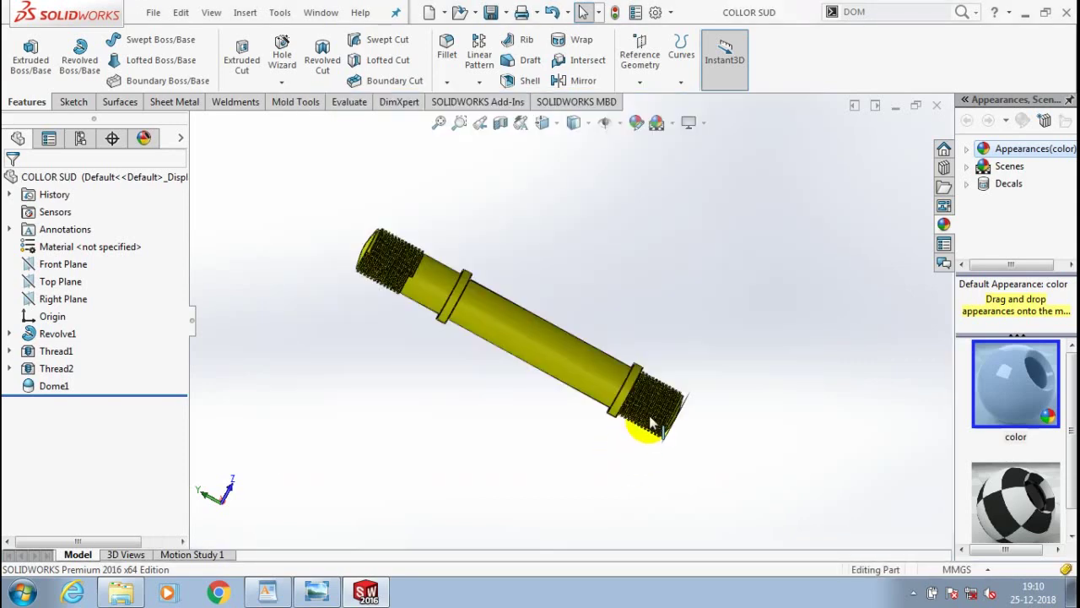
click(934, 108)
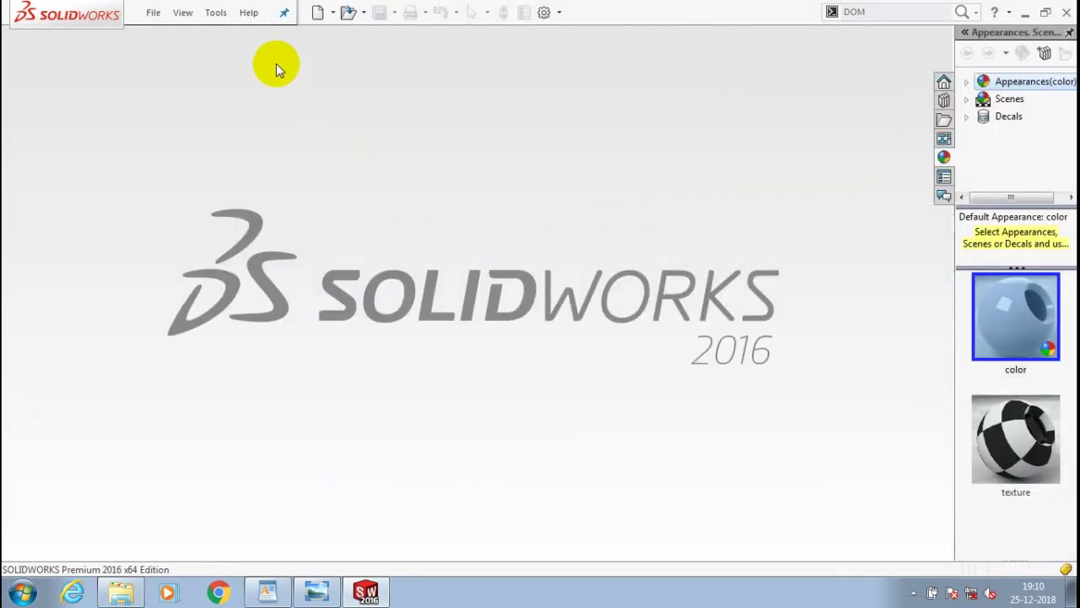
Step: Create a new blank part and check the stud M20 and M12 entries in the WordPad parts list
key(ctrl+n)
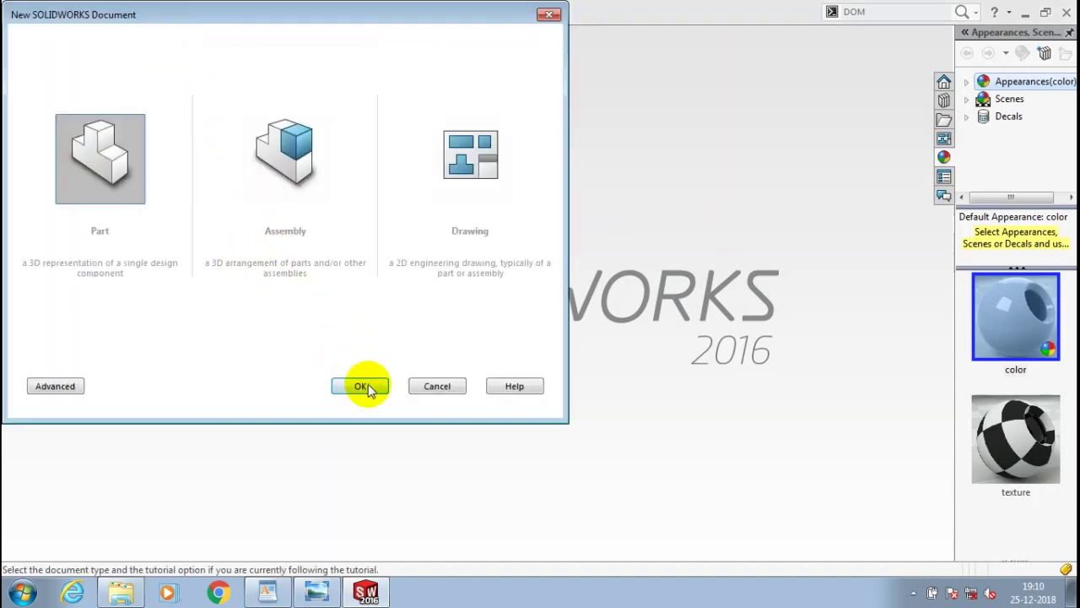
click(369, 390)
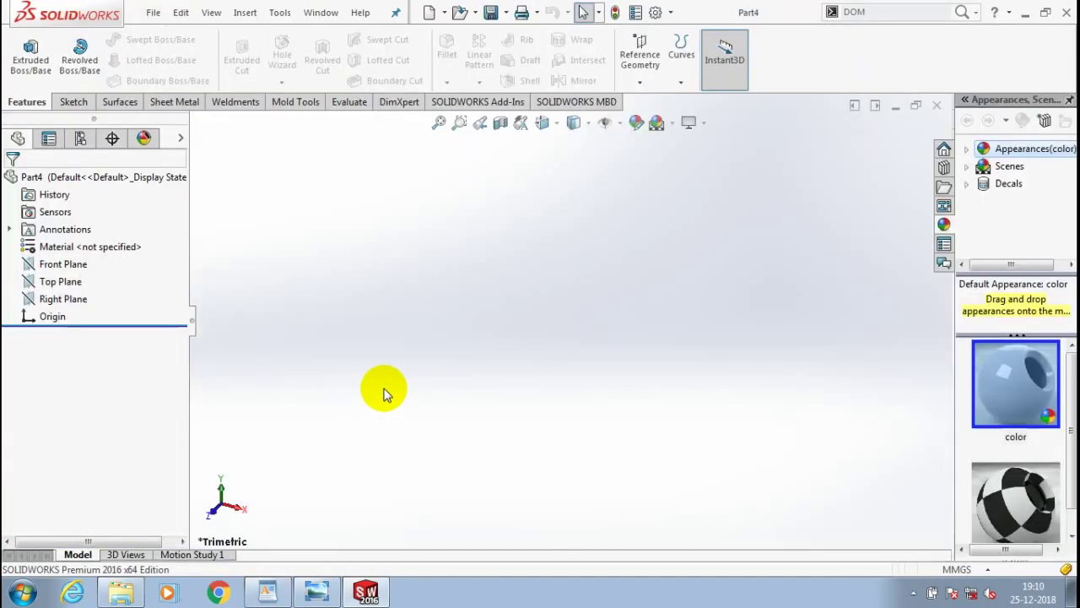
click(284, 597)
drag(609, 434, 481, 402)
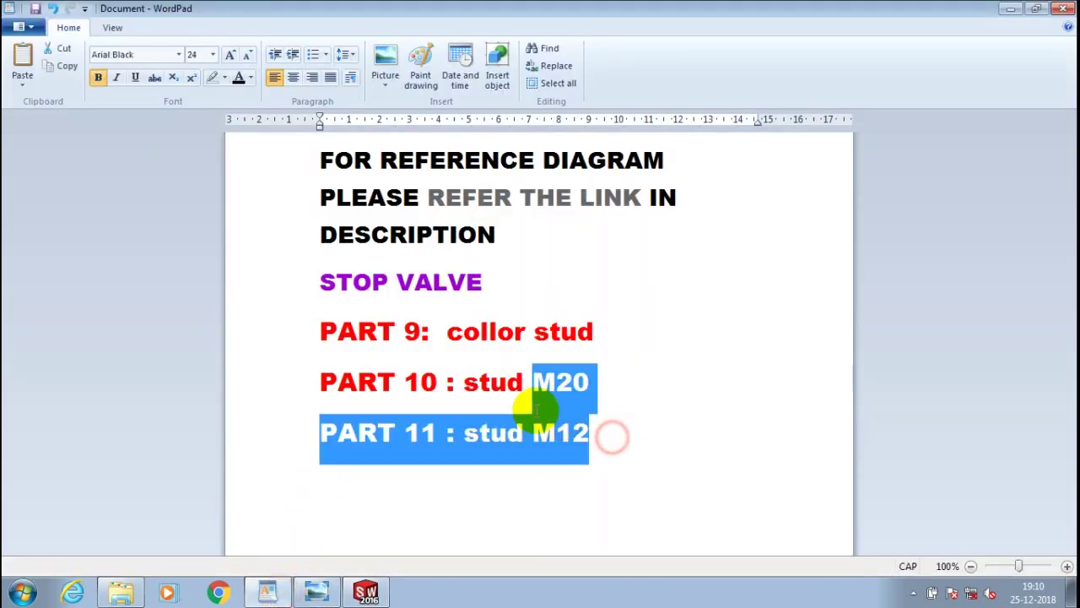
click(628, 443)
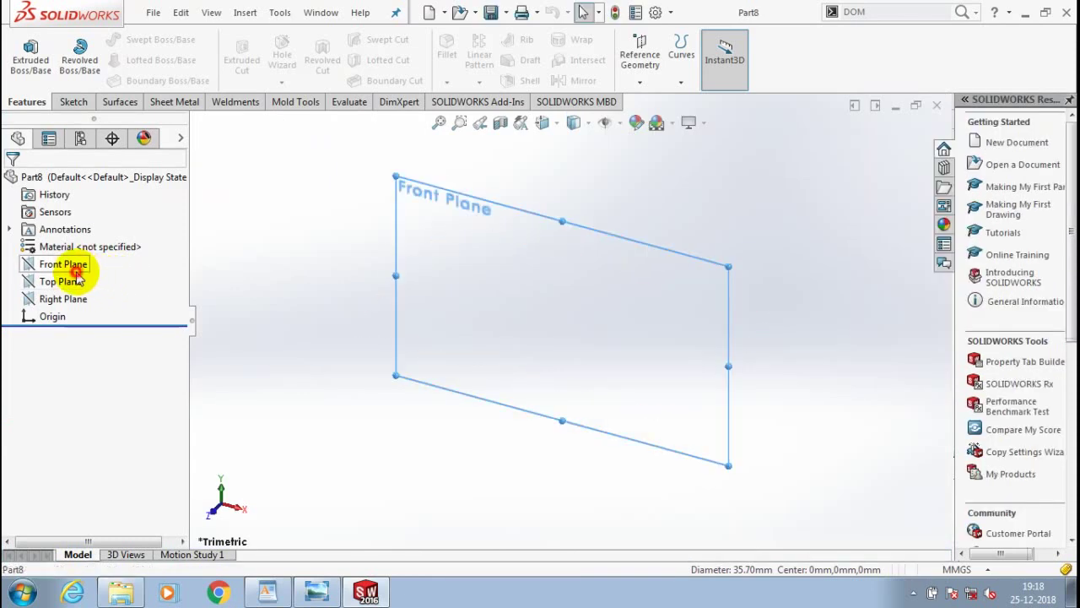
Step: View the Front Plane normal and draw a circle centred on the origin
right_click(81, 264)
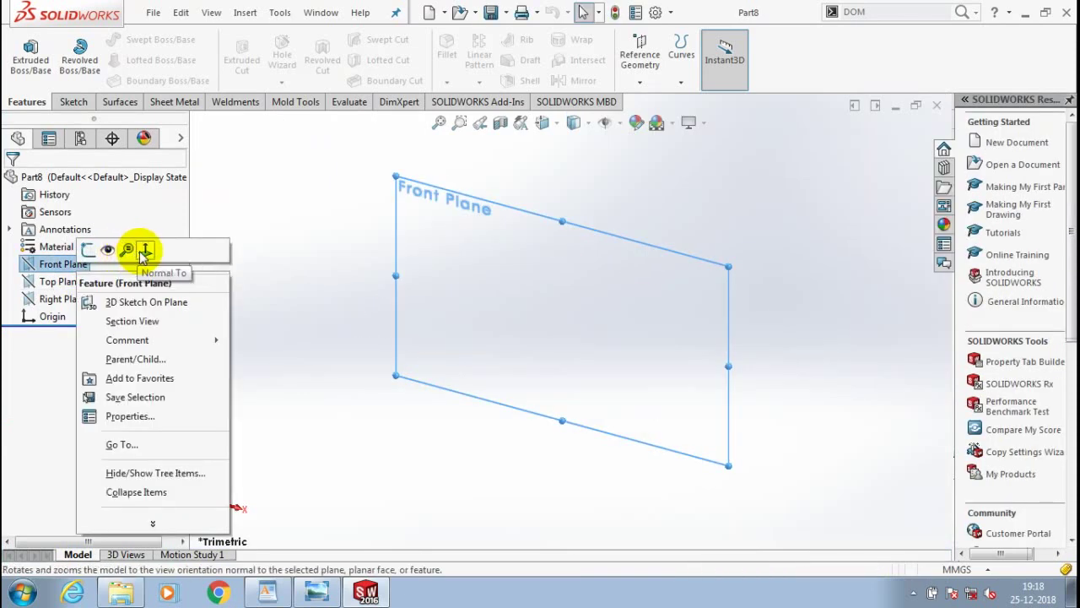
click(145, 250)
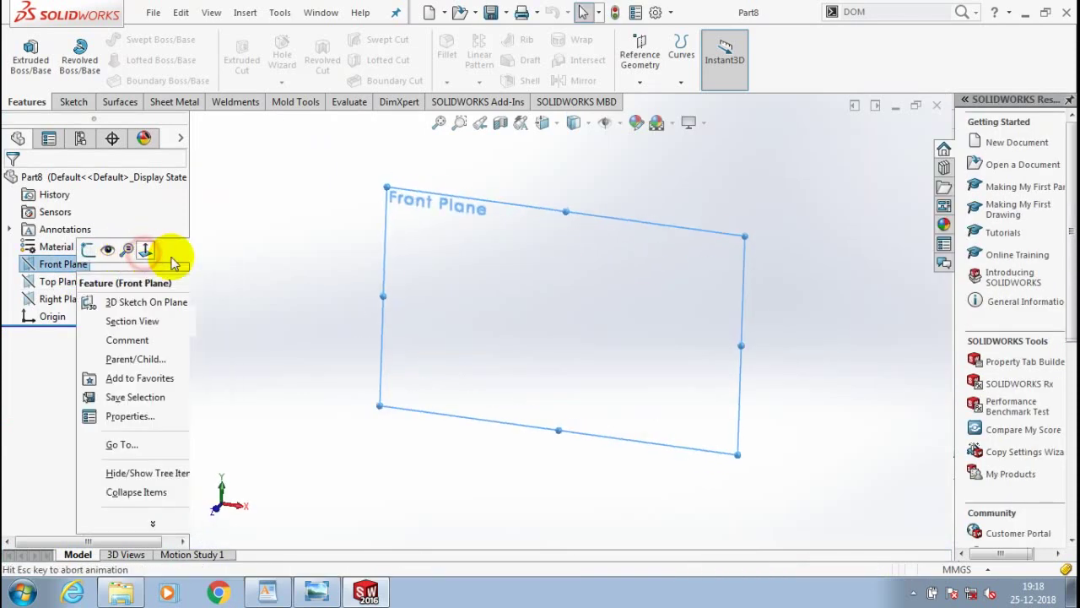
click(76, 102)
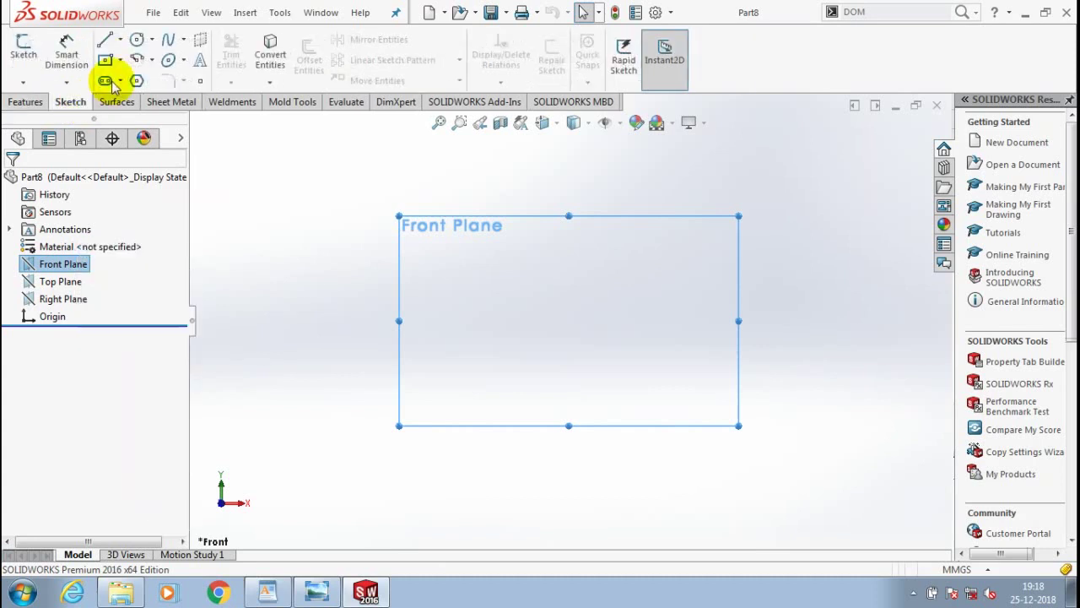
click(136, 39)
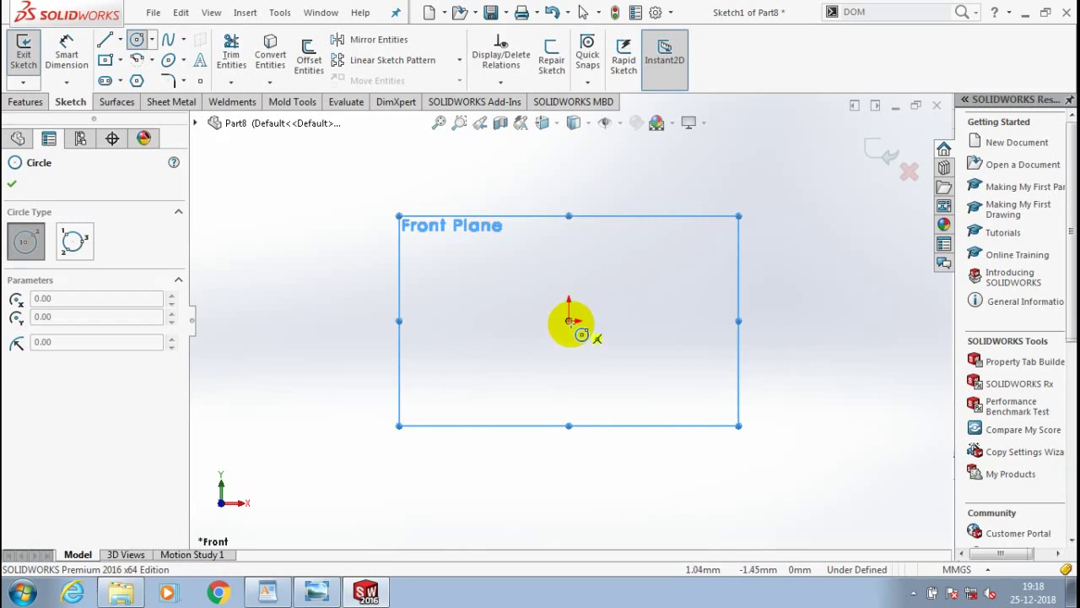
Step: Dimension the circle to a 12 mm diameter and exit the sketch
click(67, 57)
click(525, 319)
click(494, 330)
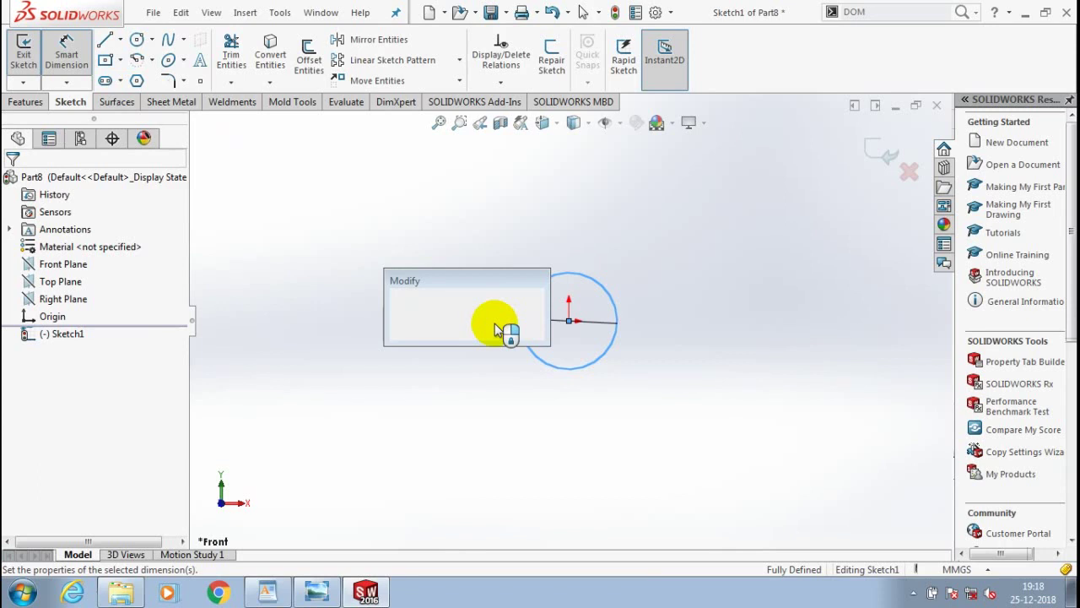
key(Return)
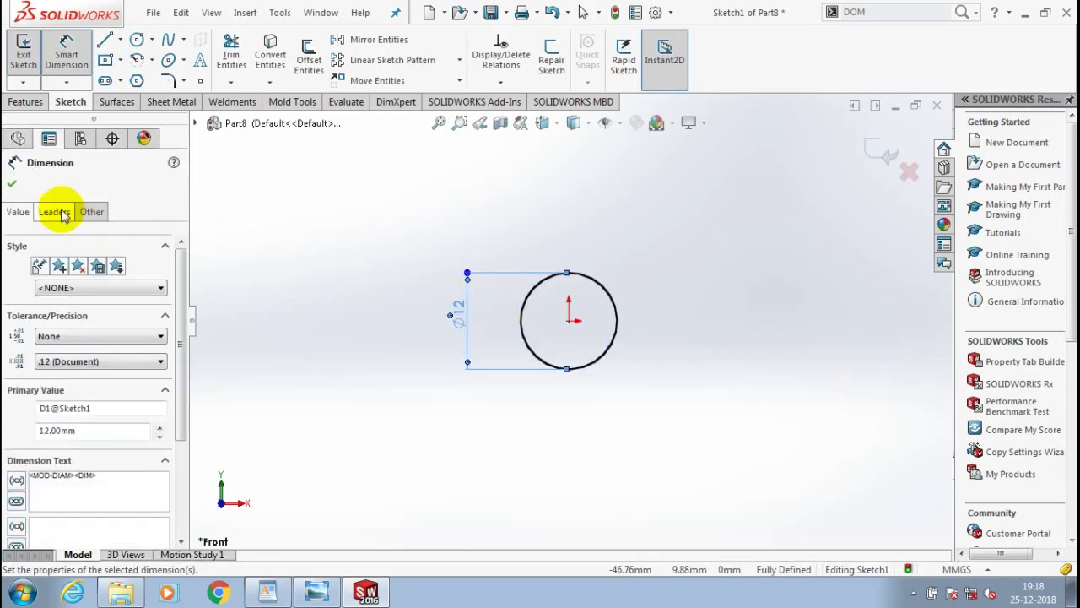
click(24, 52)
click(25, 102)
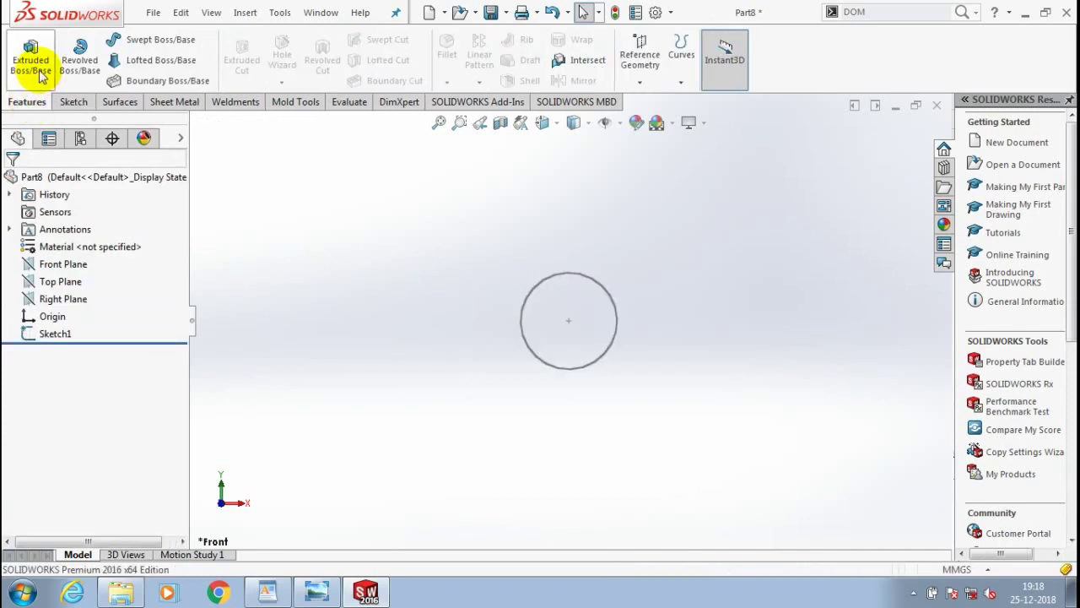
Step: Extrude the 12 mm circle sketch to a Blind depth of 68 mm
click(40, 75)
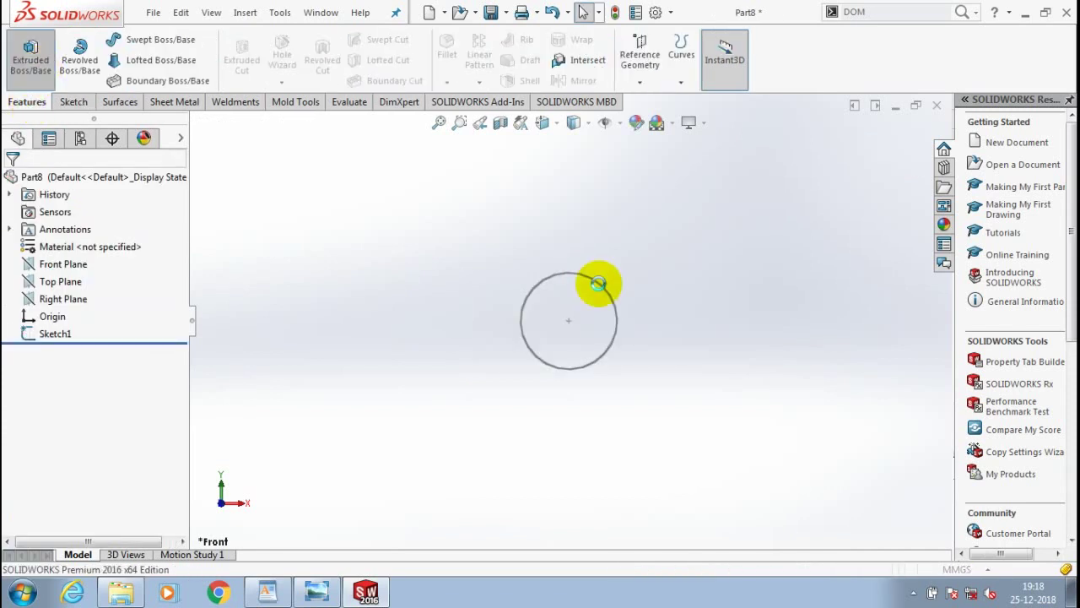
click(595, 283)
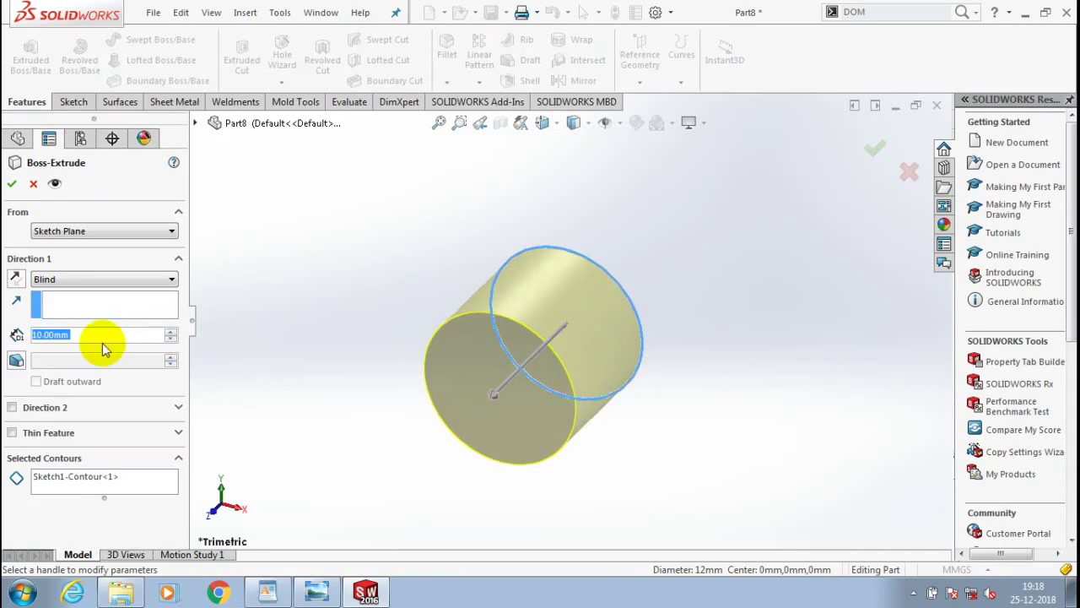
text(68)
key(Return)
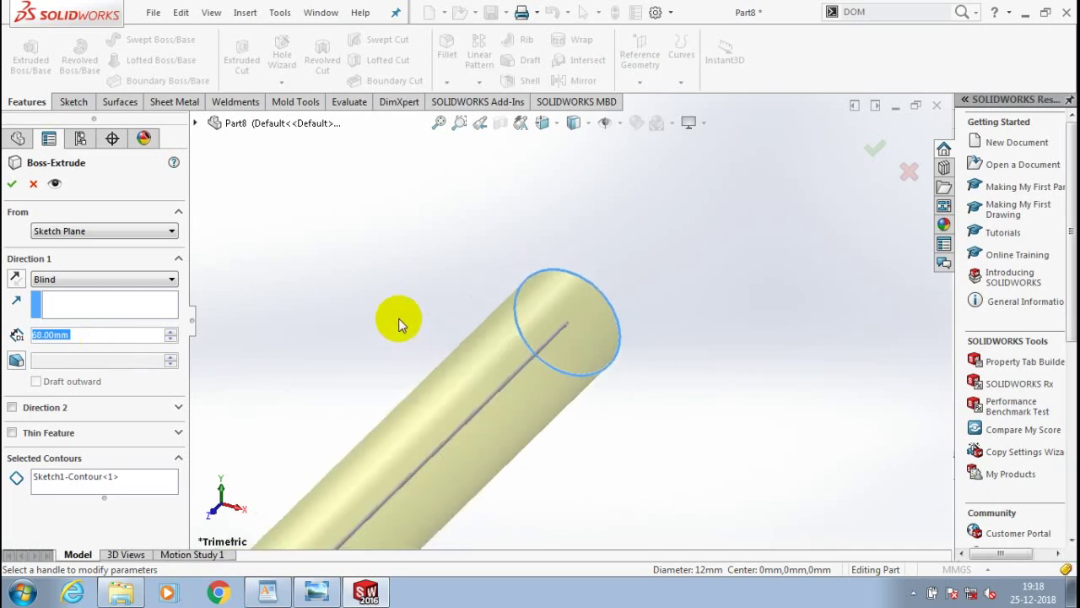
click(10, 186)
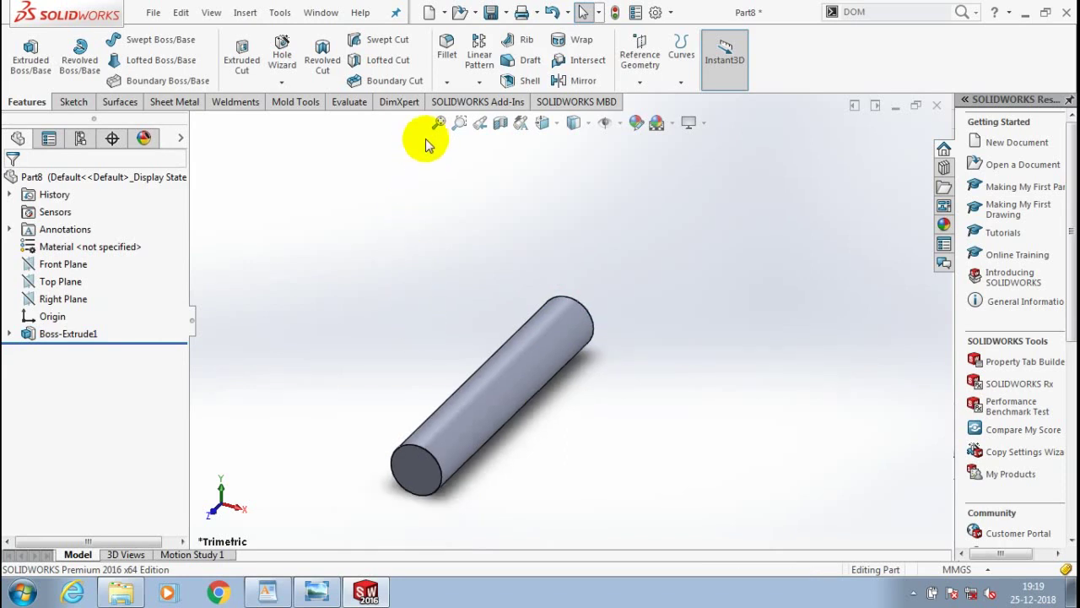
Step: Fillet both circular end edges of the 68 mm rod with a 2 mm radius
click(446, 47)
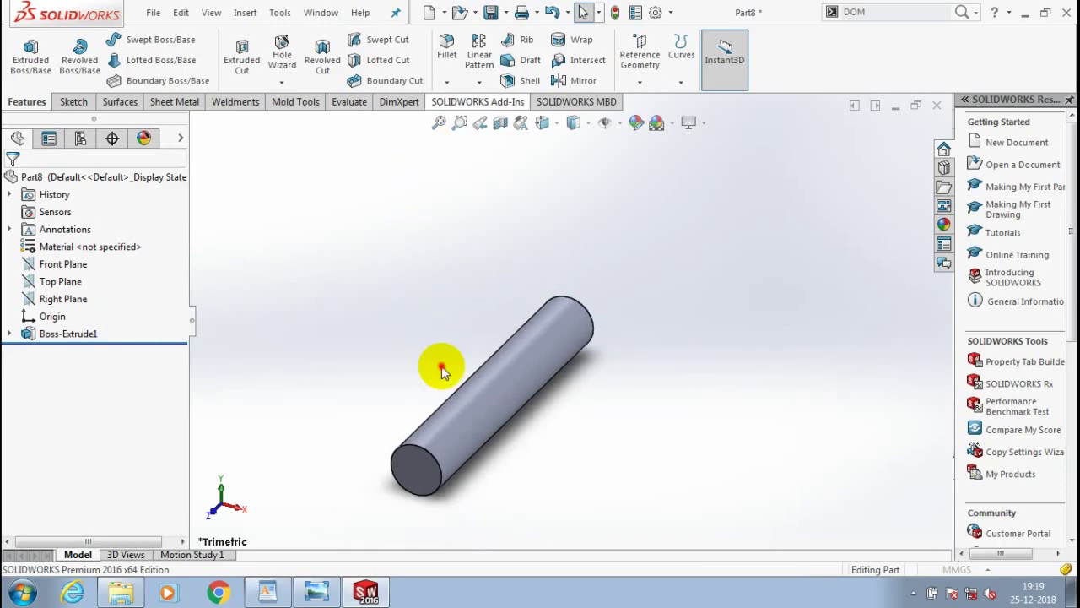
scroll(435, 442, down, 2)
click(436, 430)
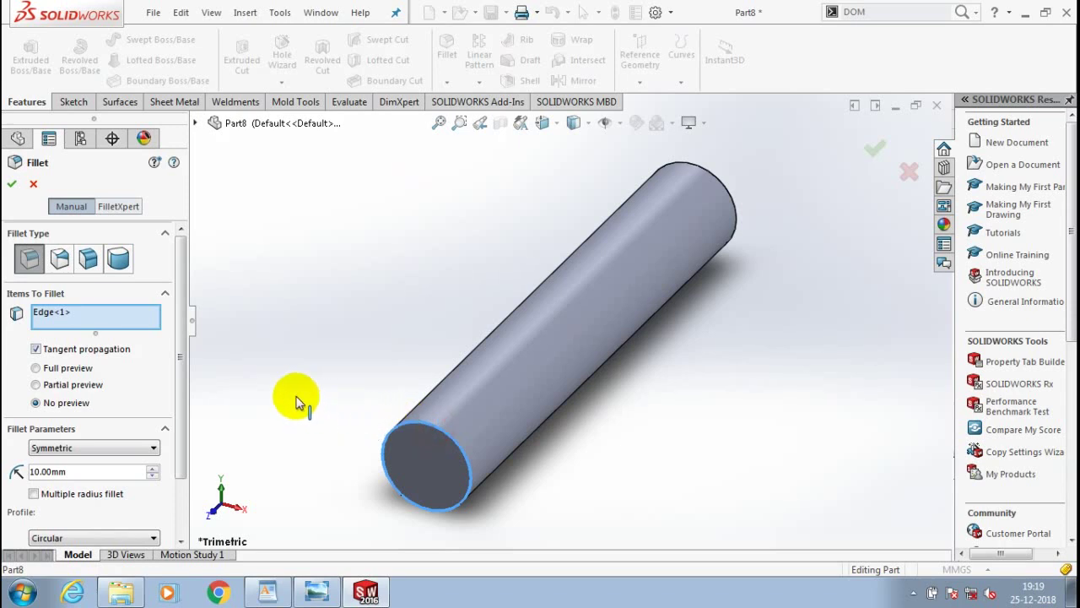
click(91, 470)
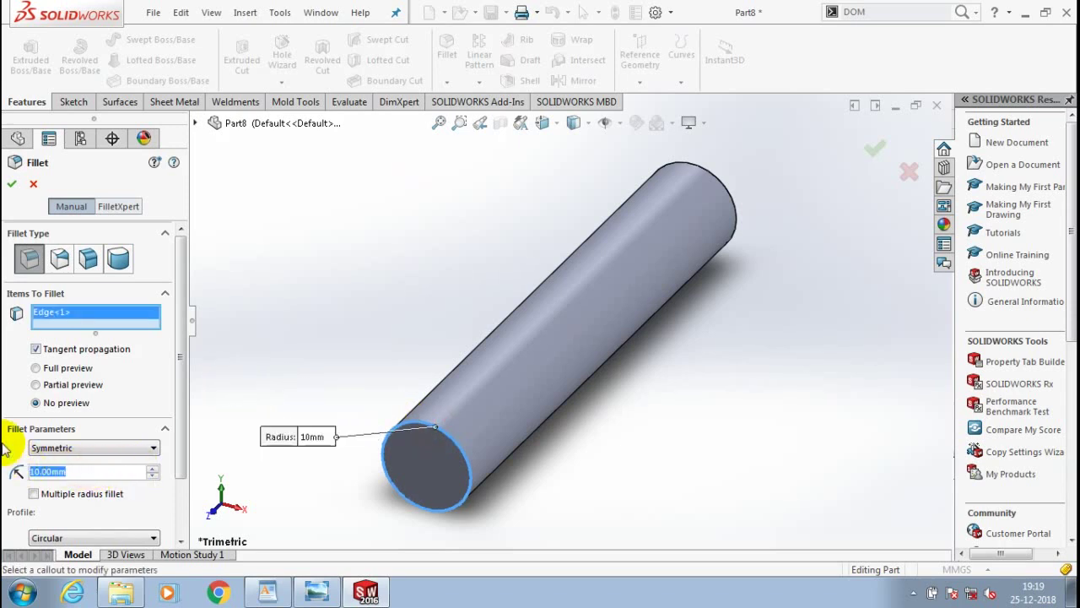
text(2)
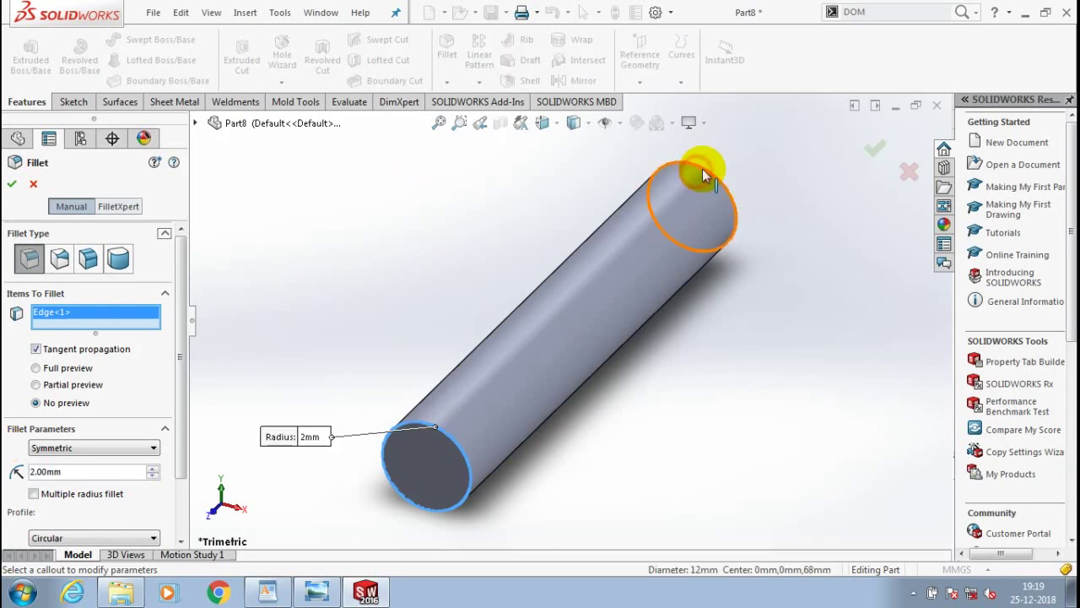
click(699, 166)
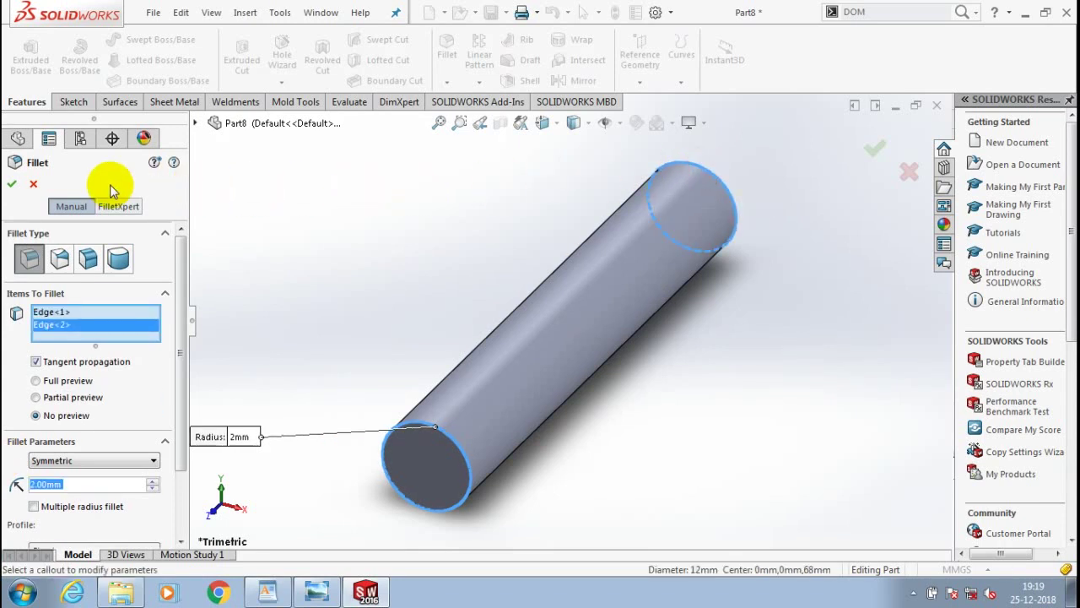
right_click(440, 289)
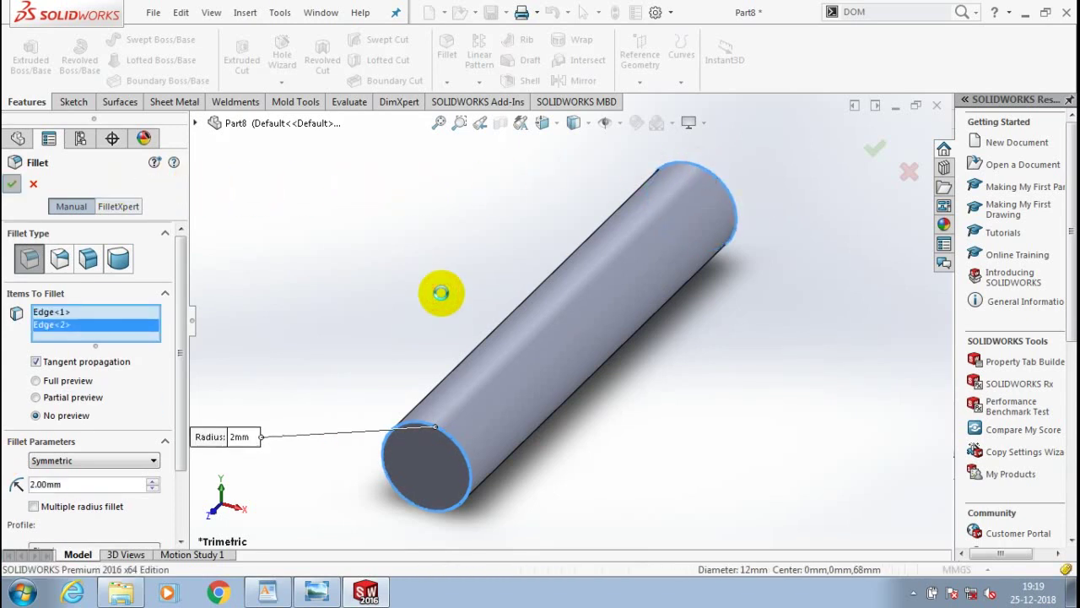
click(437, 288)
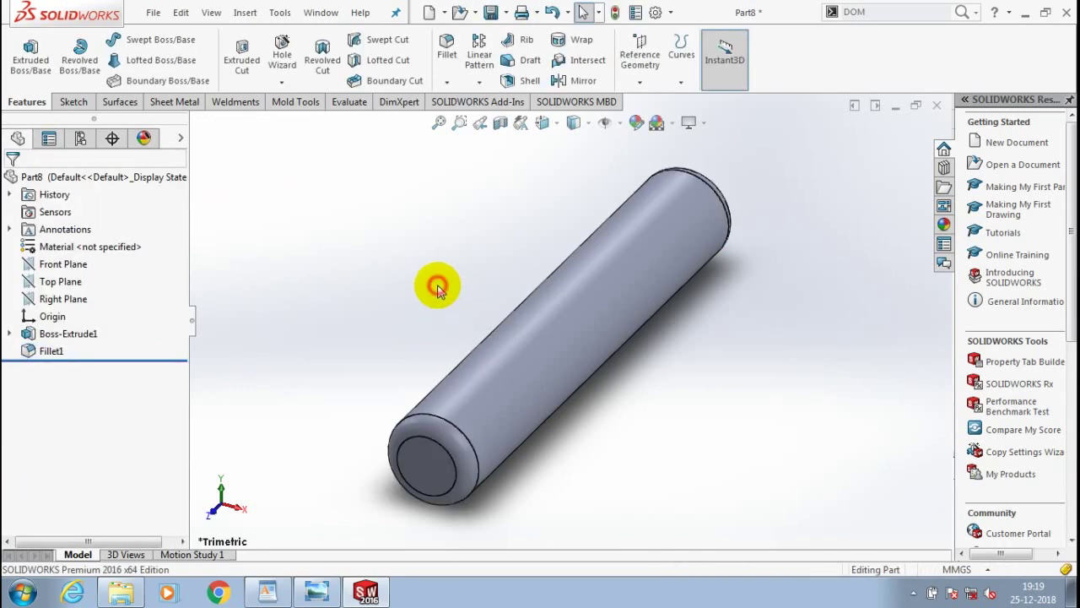
Step: Edit Fillet1 so its radius becomes 0.3 mm
click(46, 350)
right_click(140, 241)
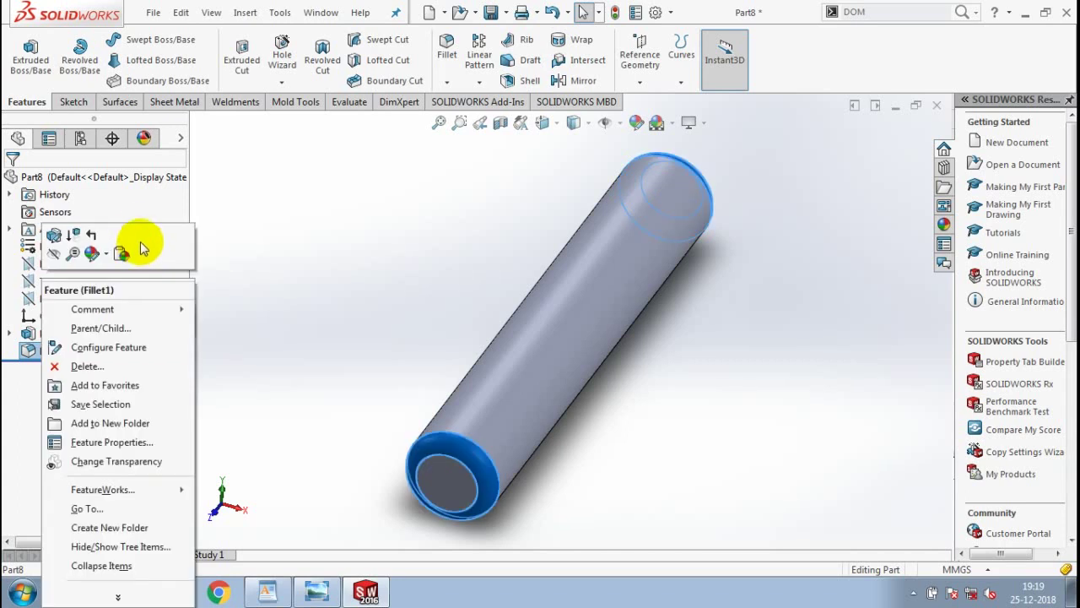
click(297, 275)
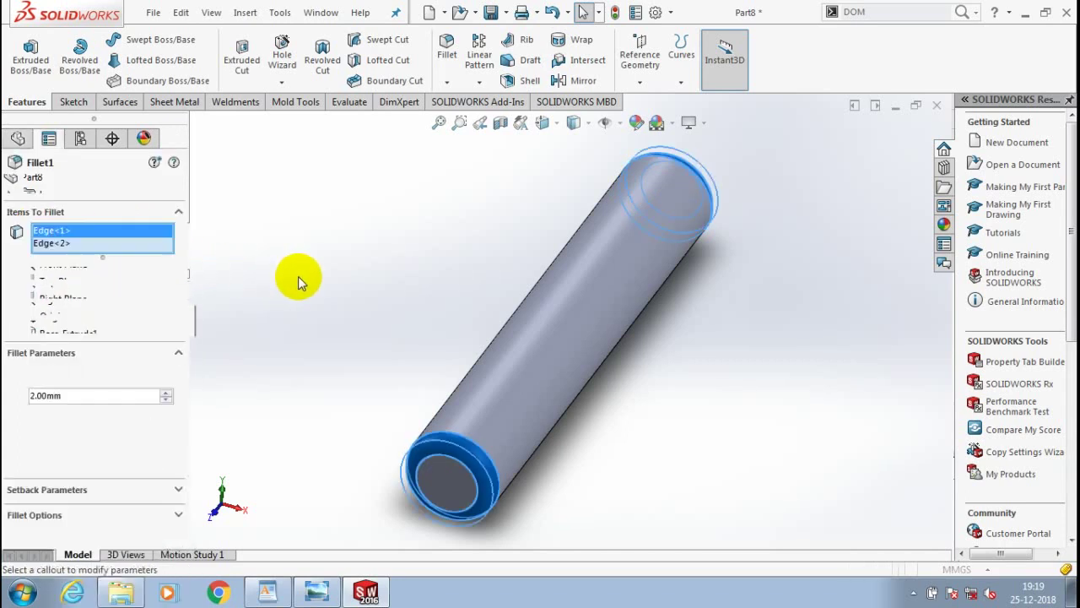
text(0)
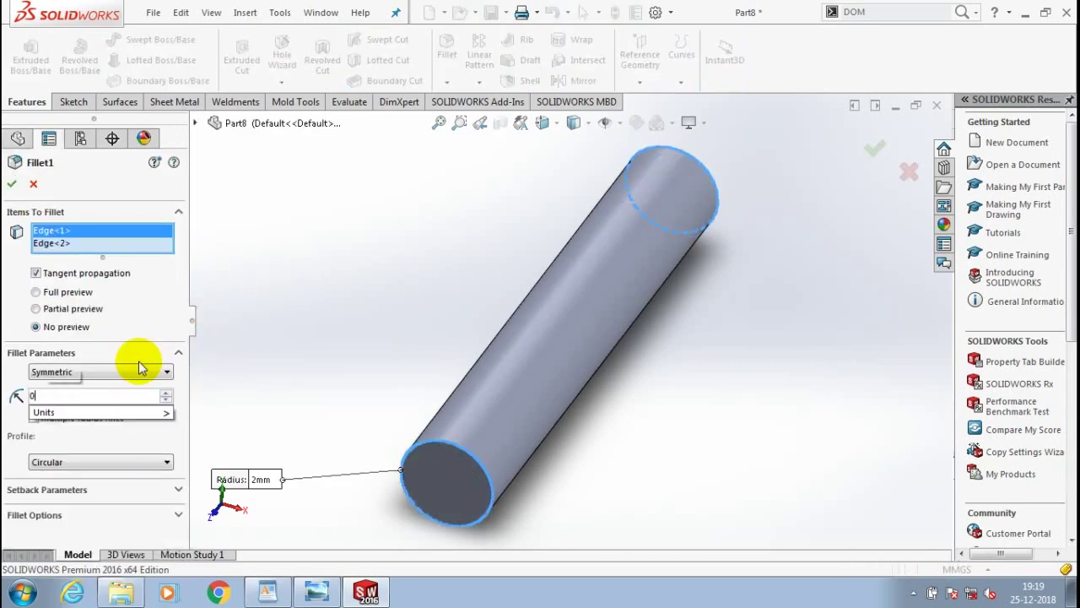
text(.3)
key(Return)
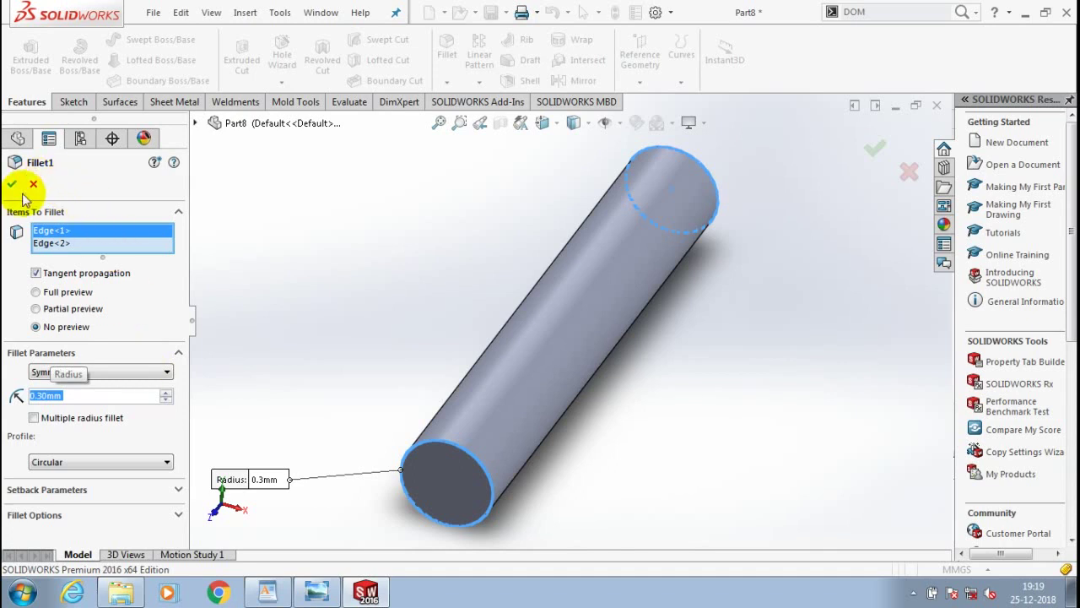
click(12, 183)
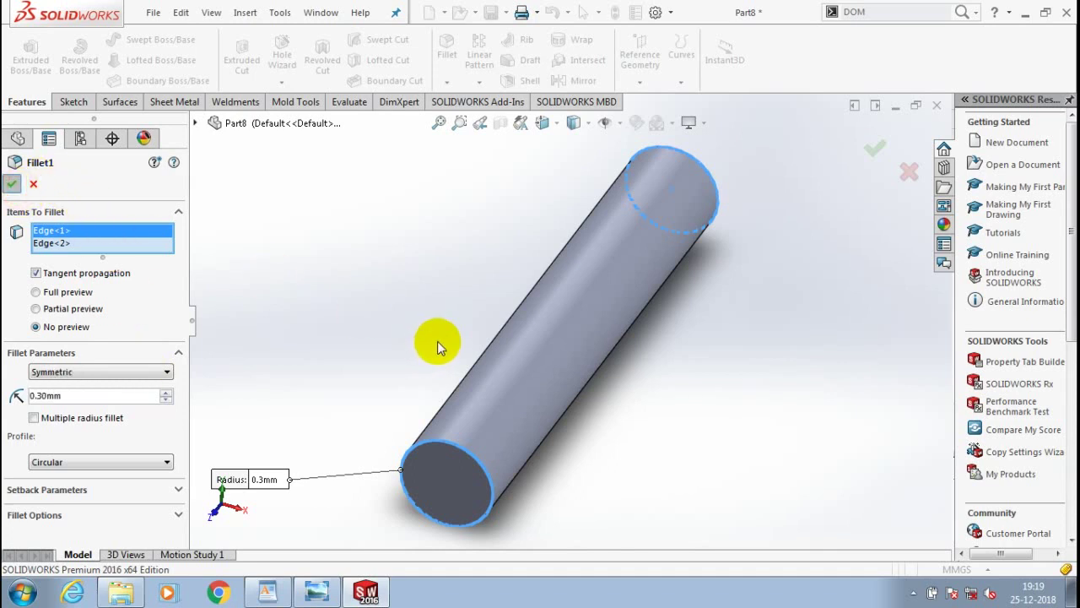
click(408, 300)
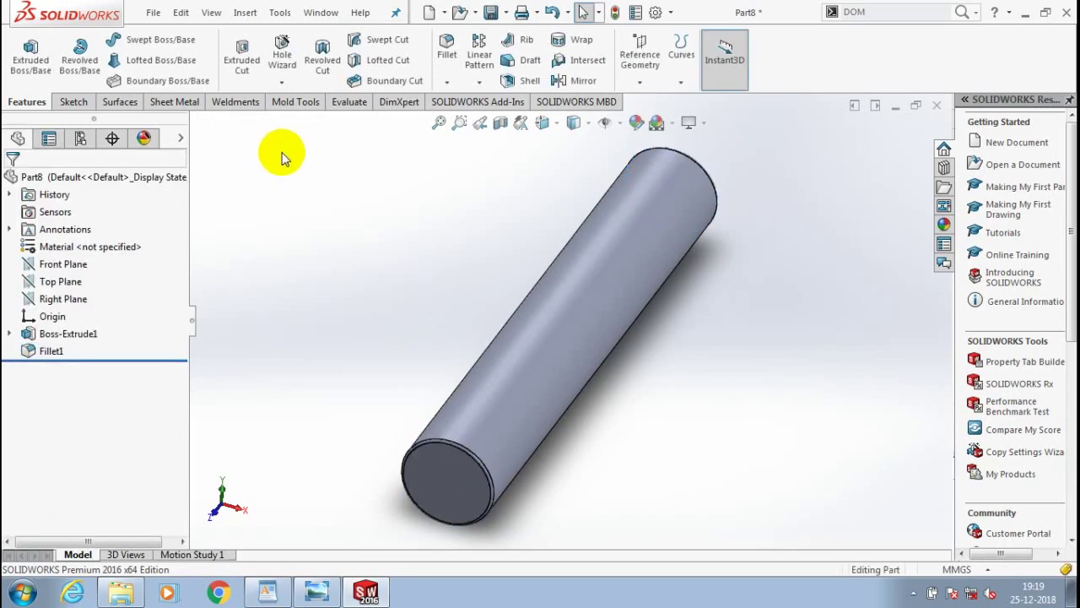
Step: Set up a Thread feature at 40 mm blind depth, size M20x1.5, on the front end edge
click(282, 88)
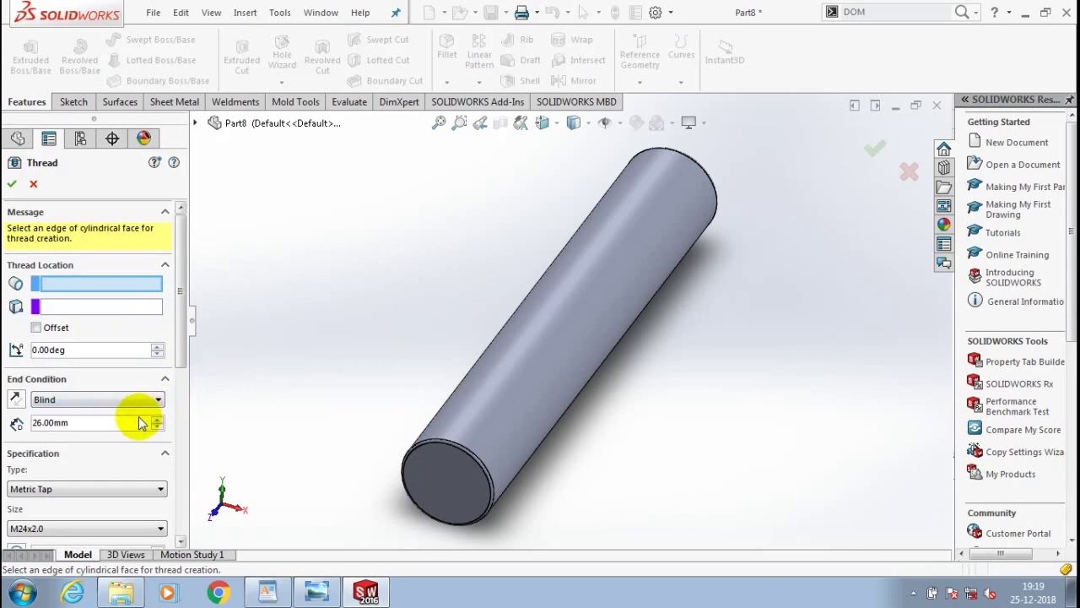
drag(143, 422, 22, 427)
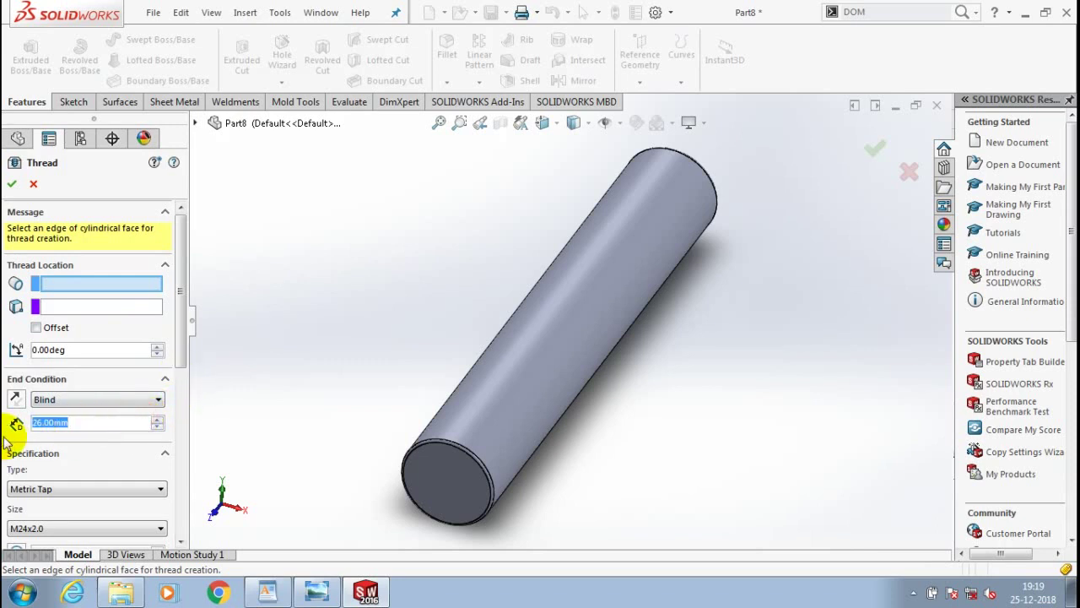
text(40)
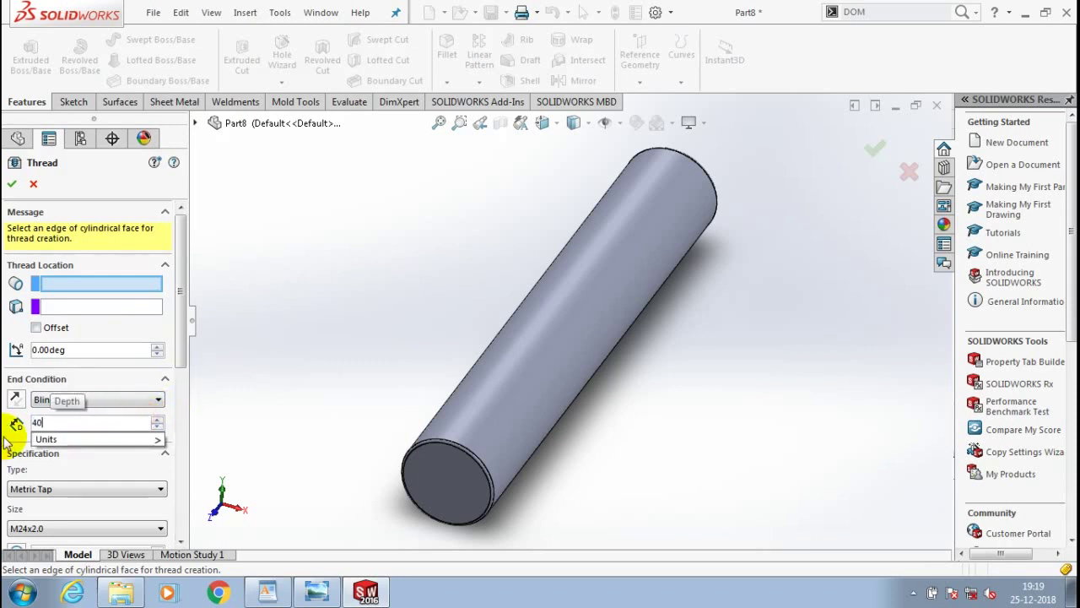
click(67, 526)
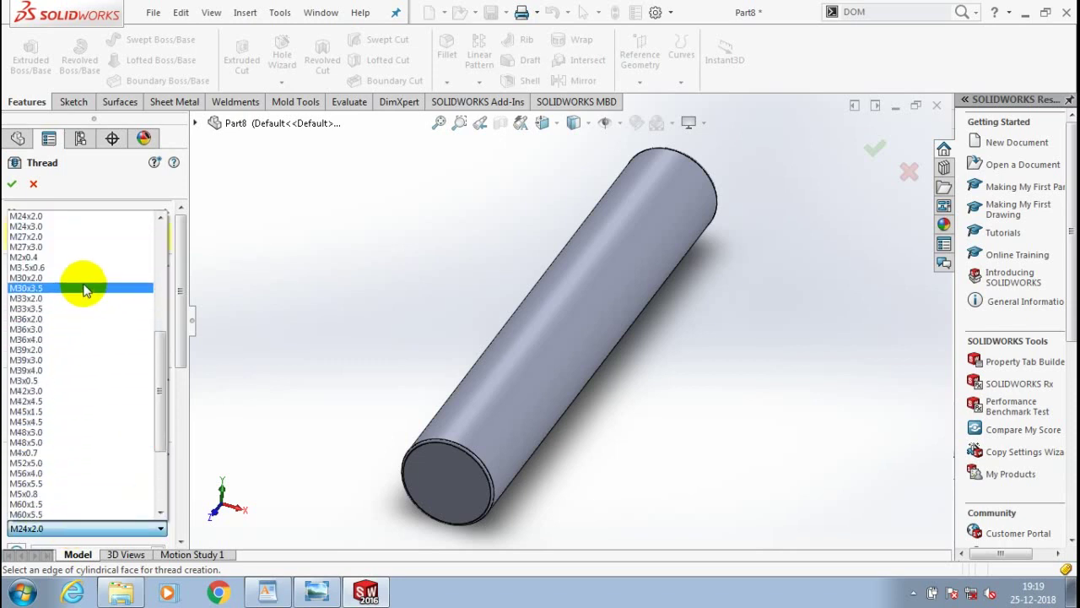
scroll(84, 290, up, 1)
scroll(72, 254, up, 1)
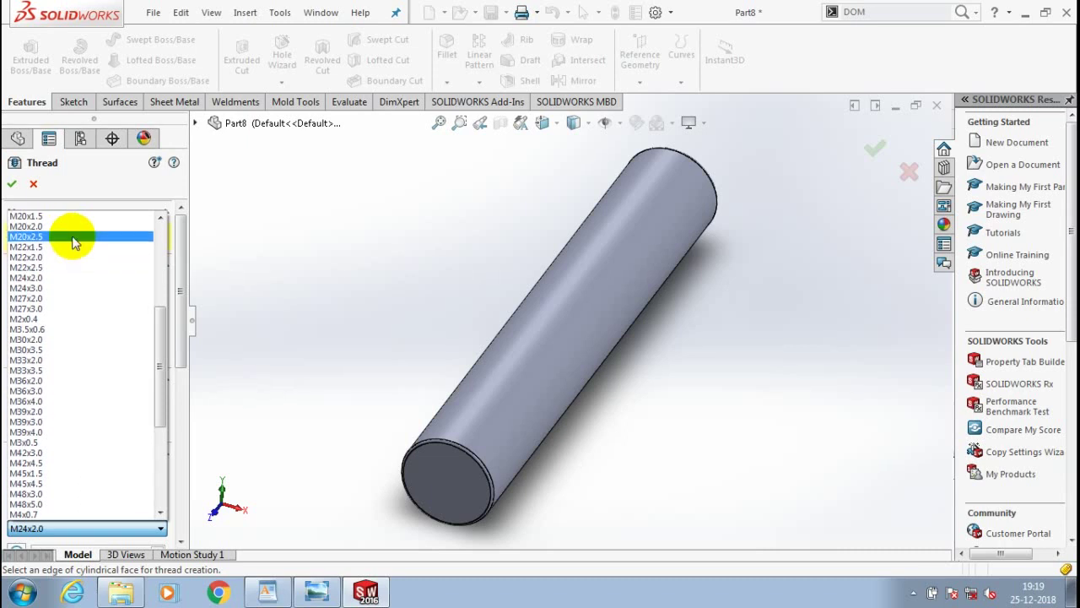
scroll(78, 219, up, 1)
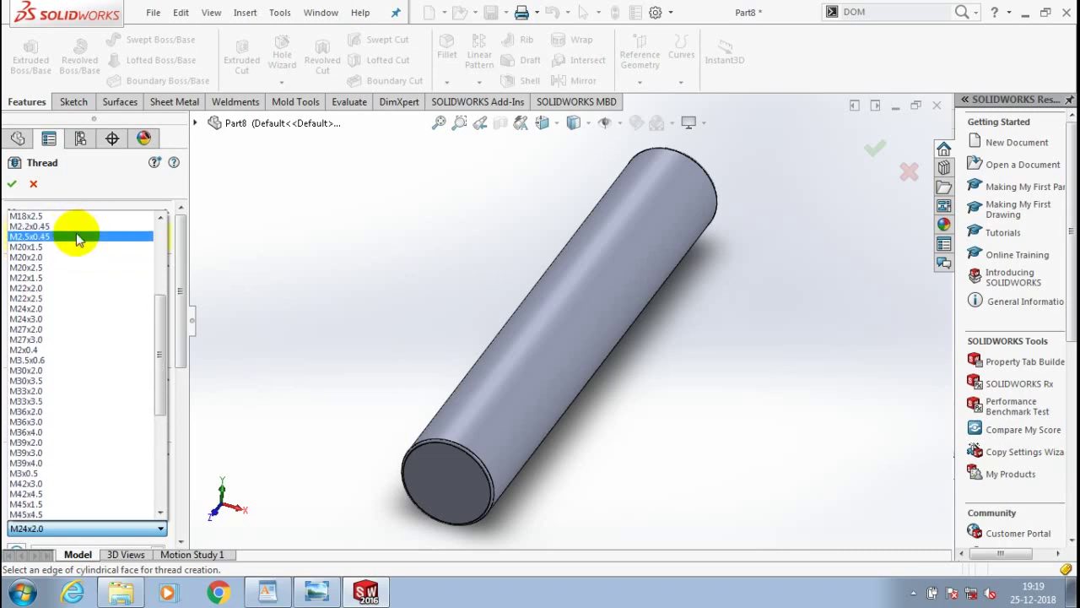
click(75, 246)
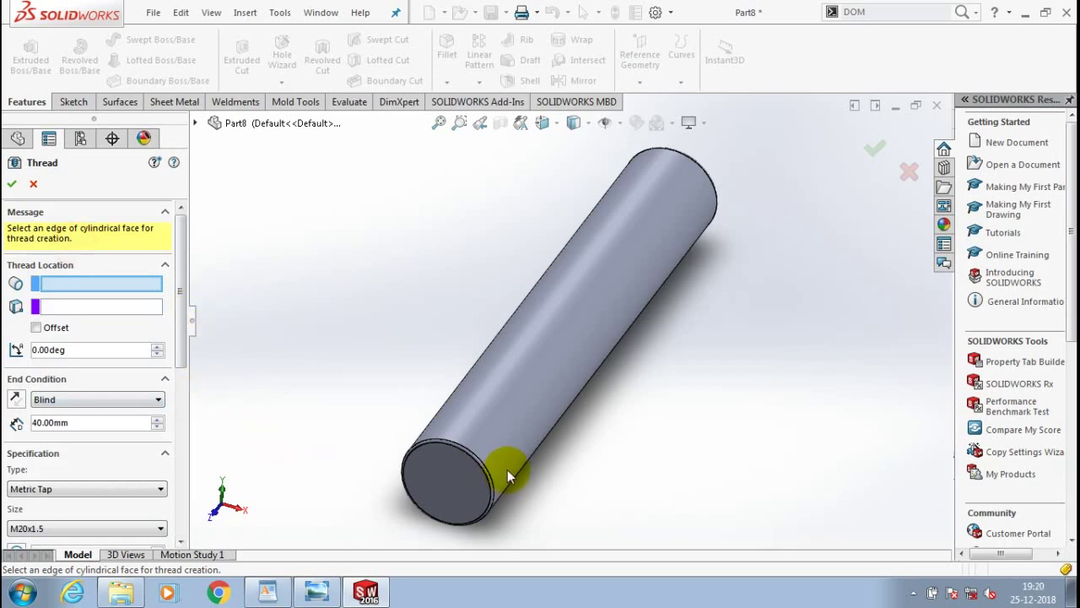
click(482, 463)
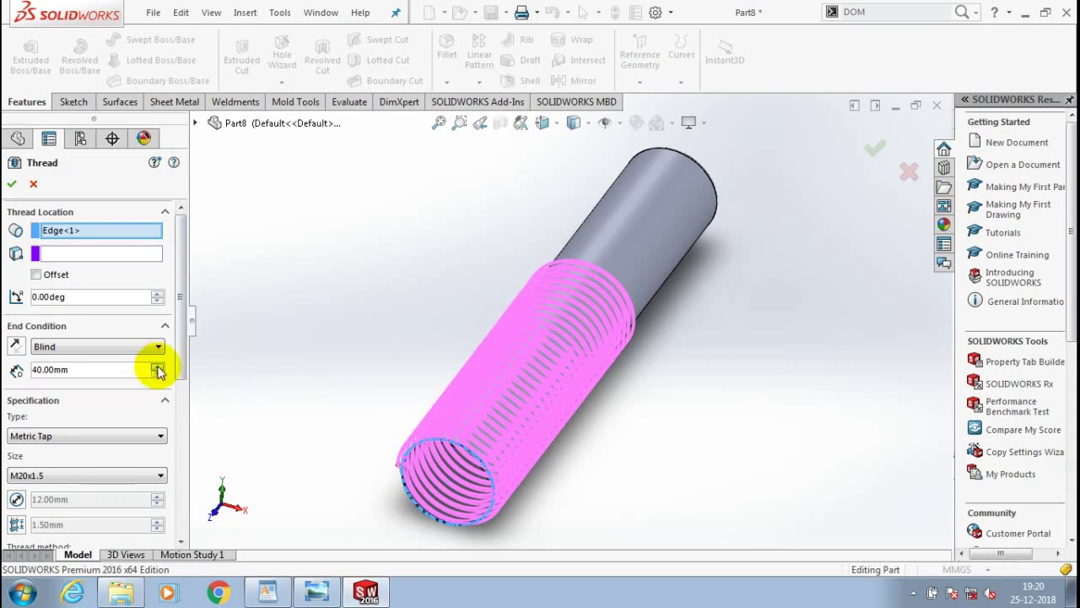
Step: Switch the thread method to Extrude thread and confirm the M20x1.5 thread
click(181, 346)
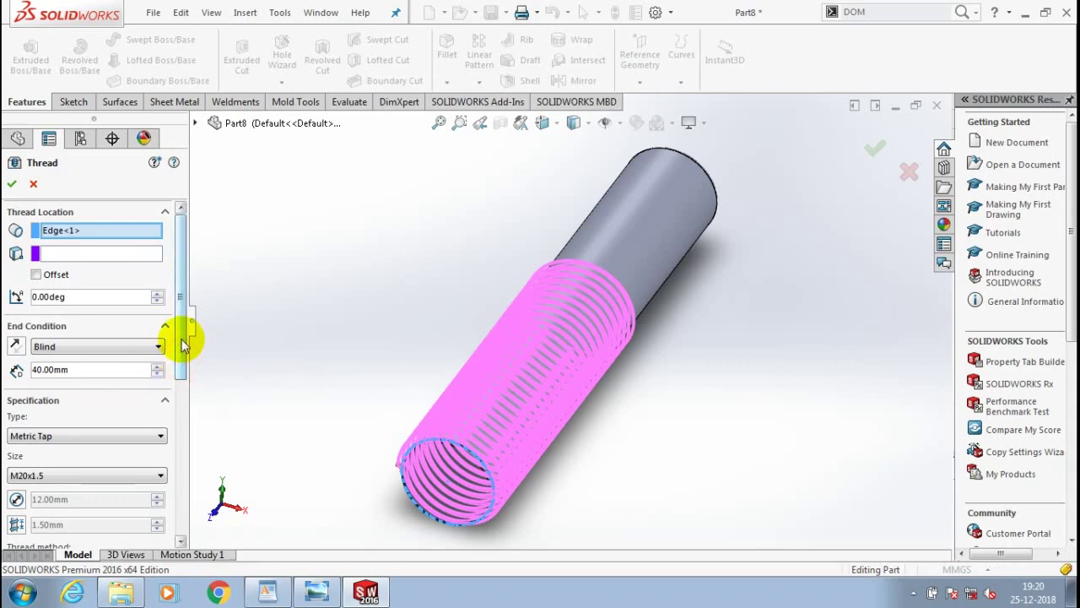
middle_drag(454, 365, 414, 380)
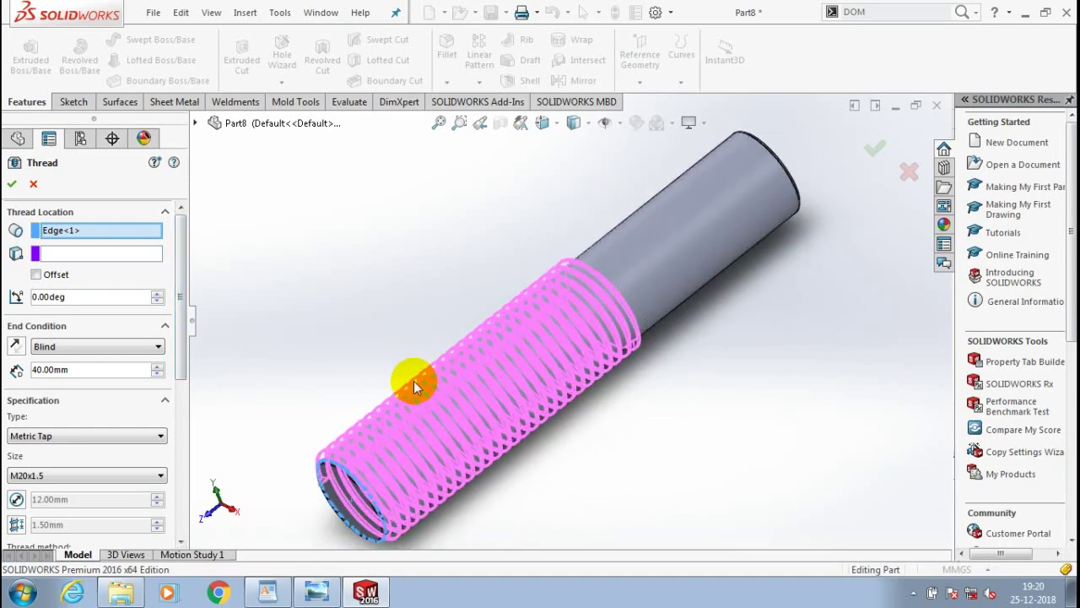
middle_drag(316, 336, 263, 253)
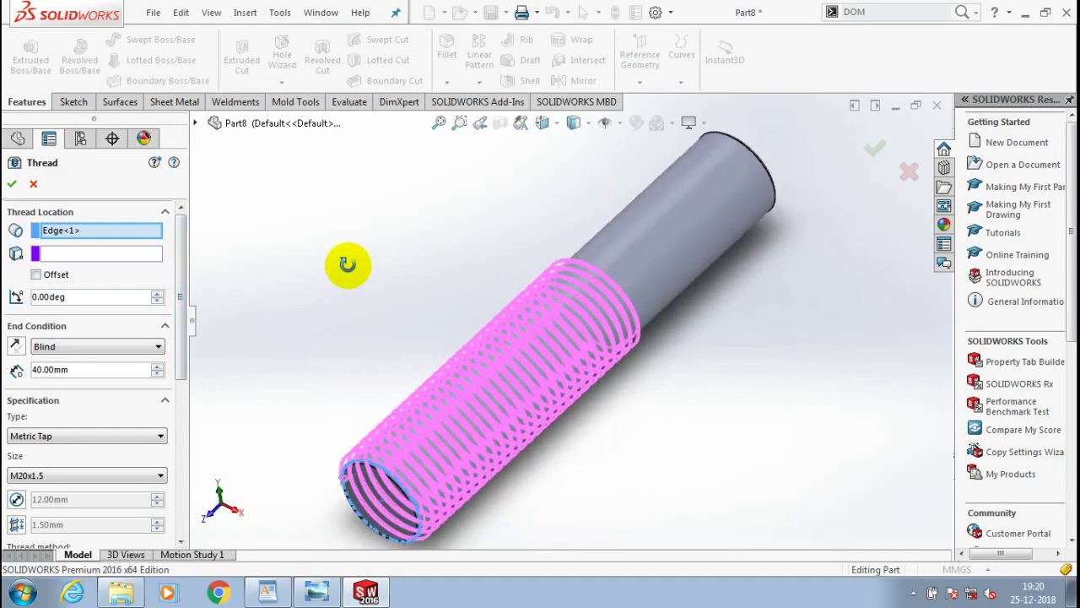
click(13, 184)
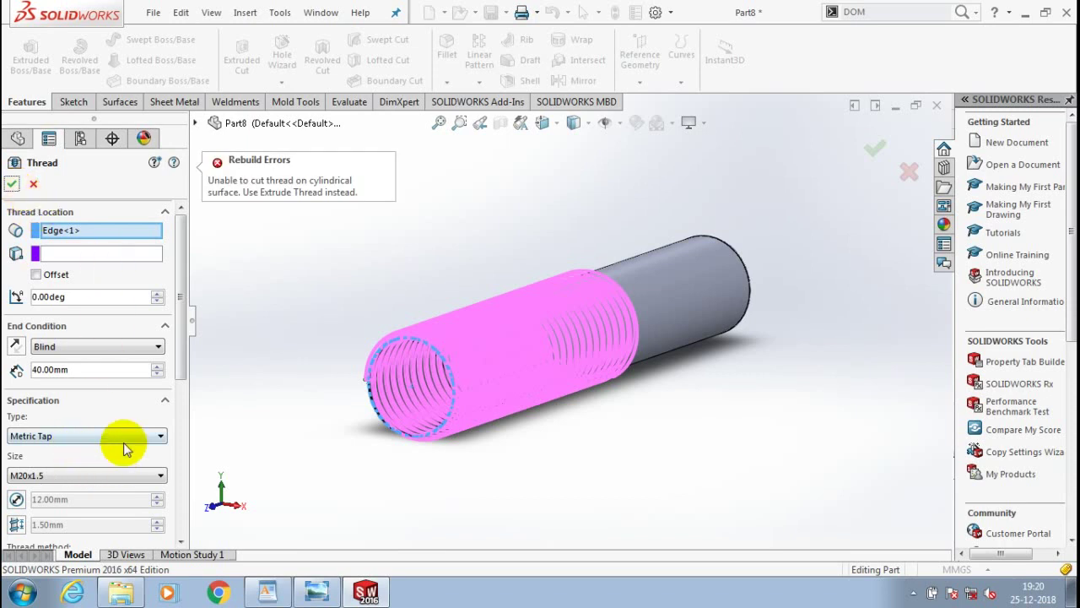
scroll(124, 447, down, 3)
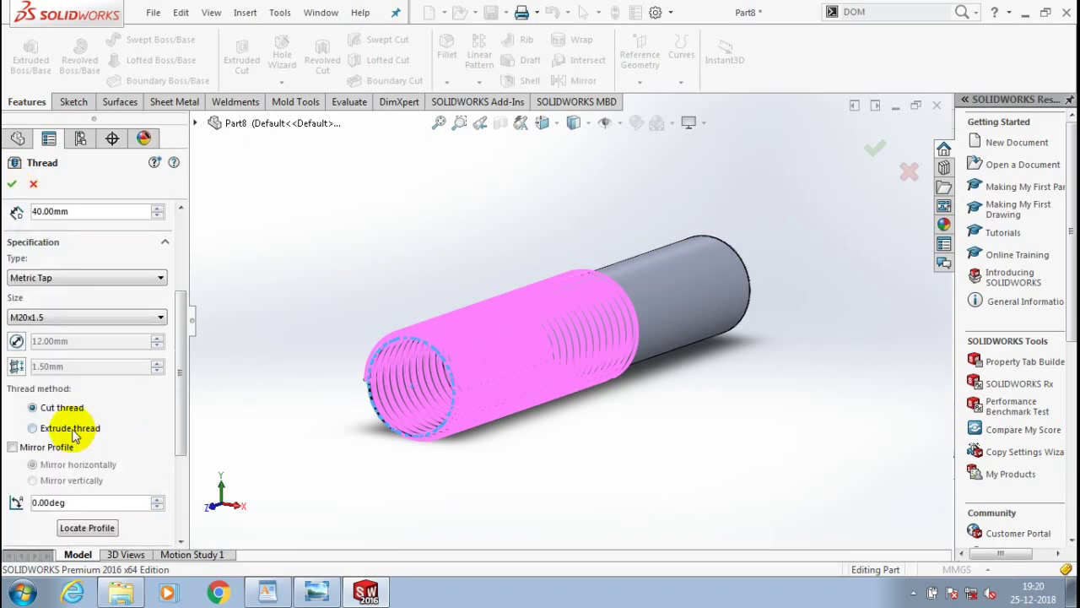
click(68, 428)
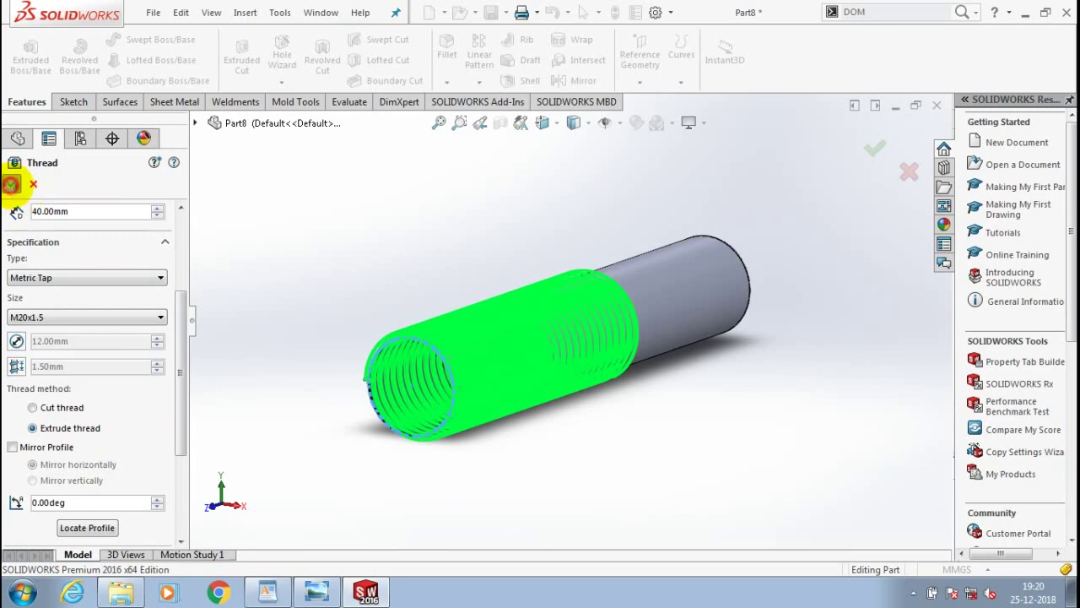
click(12, 183)
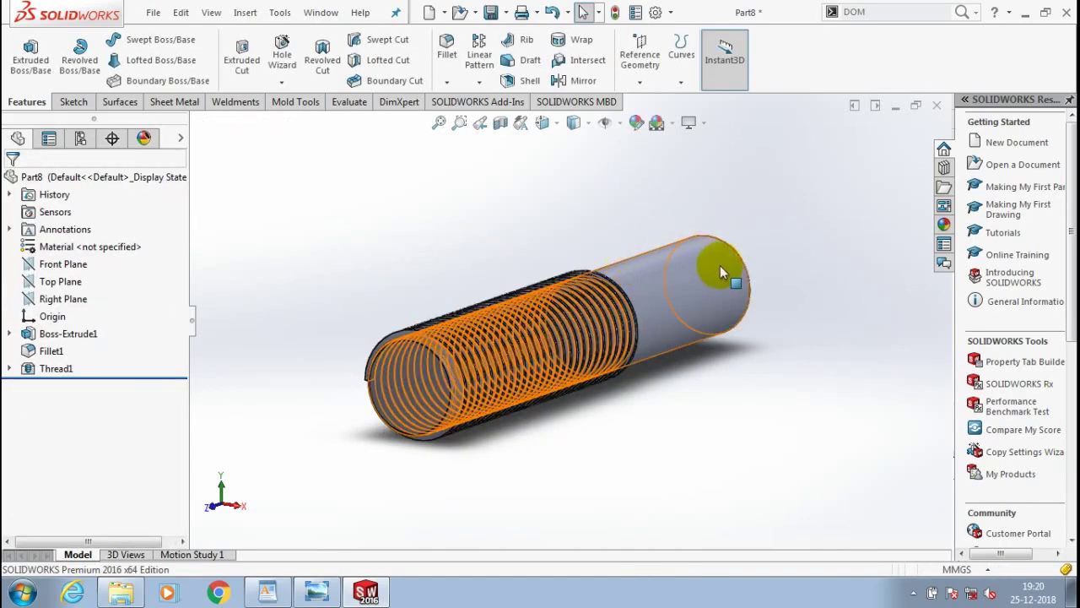
middle_drag(705, 355, 767, 328)
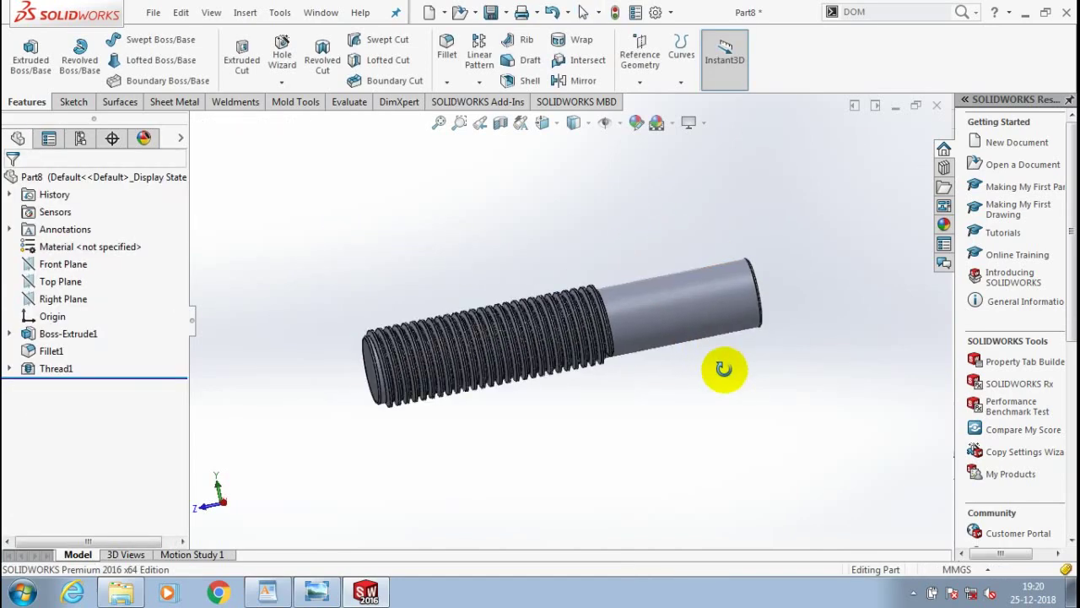
scroll(767, 294, down, 2)
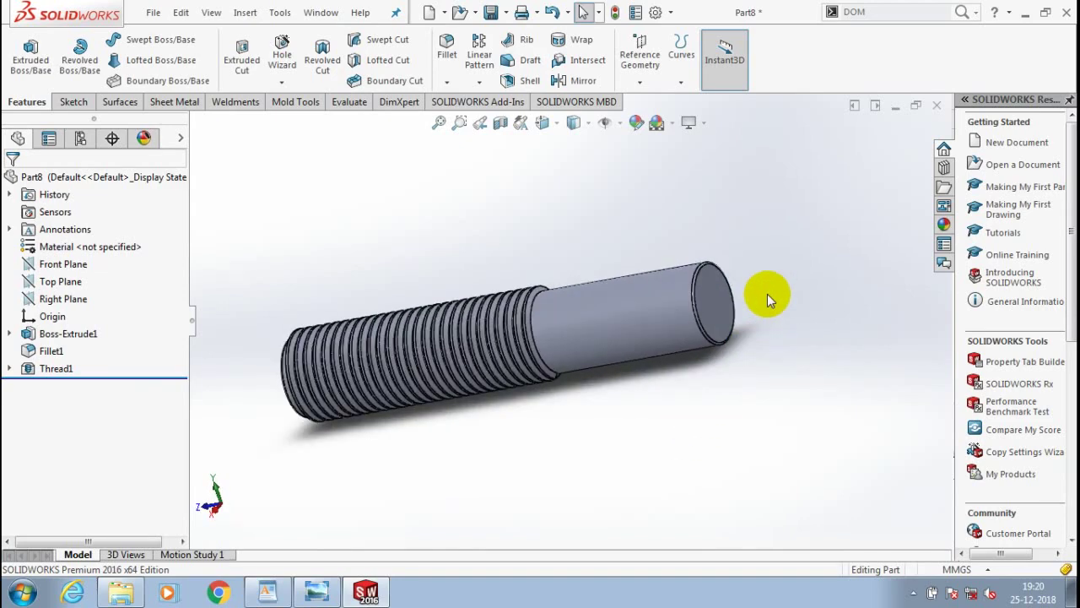
Step: Start a second M20x1.5 thread on the plain end's circular edge with 12 mm depth
click(281, 82)
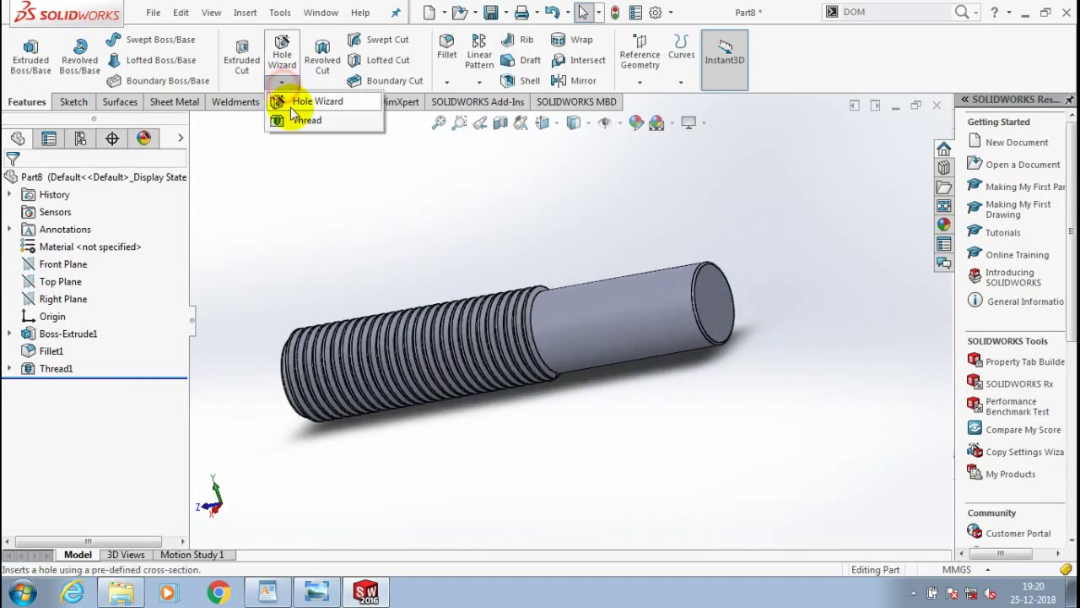
click(290, 121)
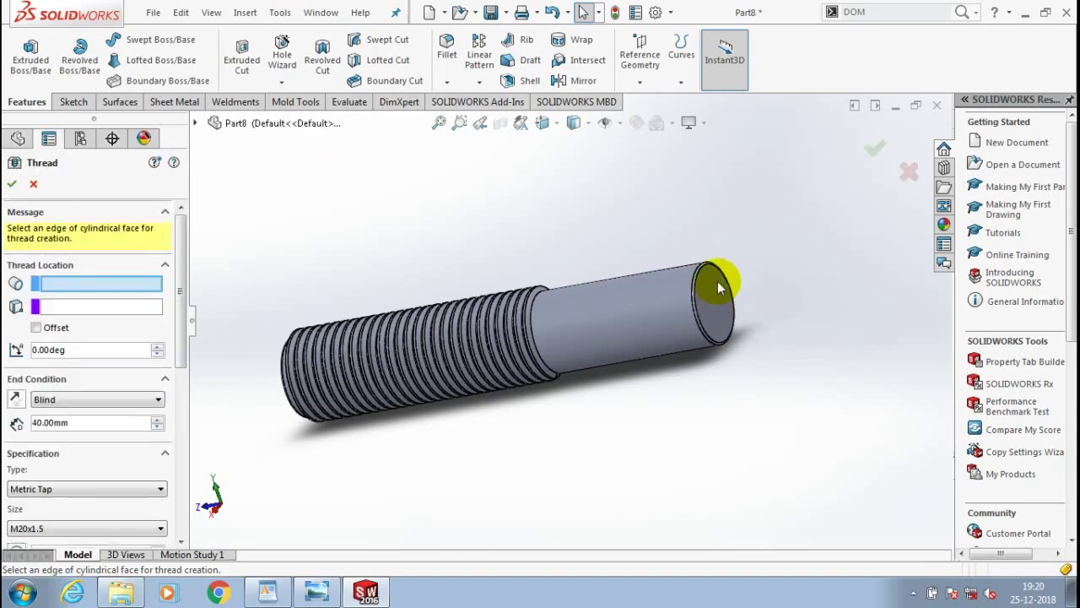
scroll(717, 282, down, 2)
scroll(715, 279, down, 2)
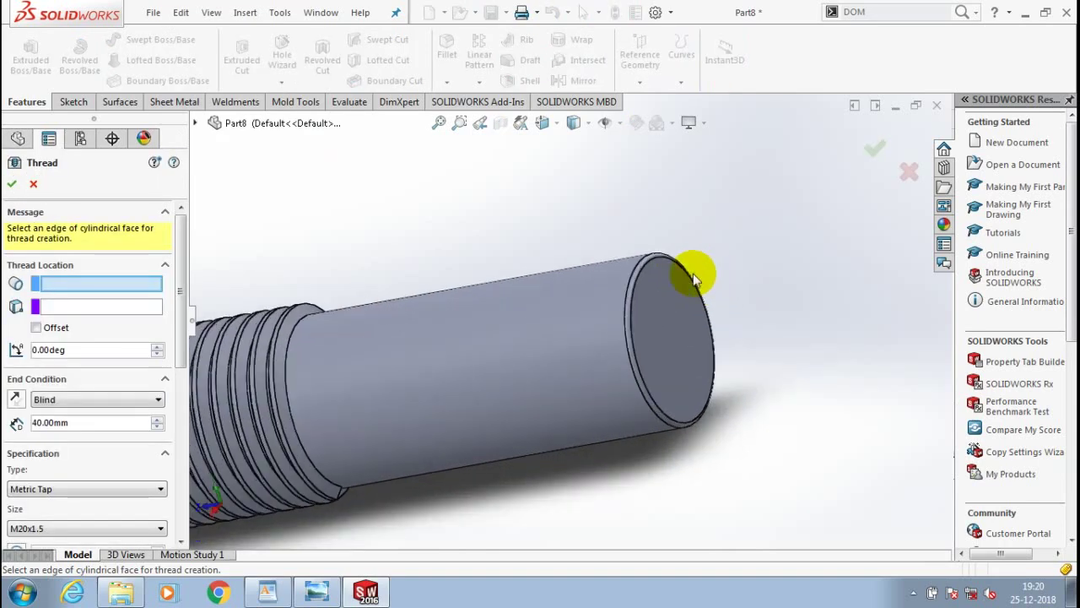
click(557, 302)
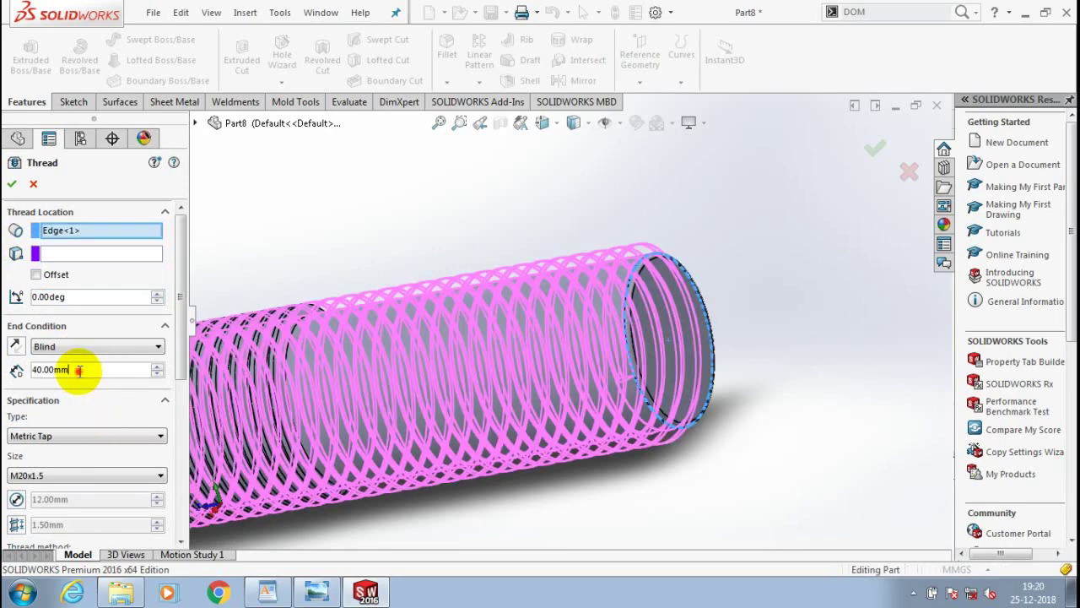
text(12)
key(Return)
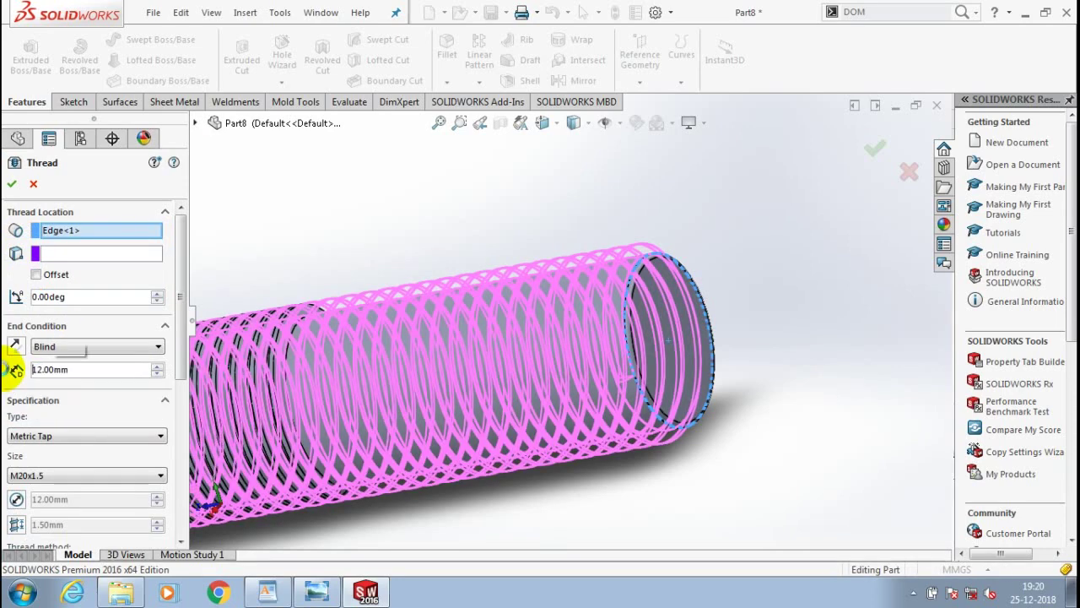
Step: Make the second thread an extruded thread, confirm it, and inspect both threaded ends
click(11, 191)
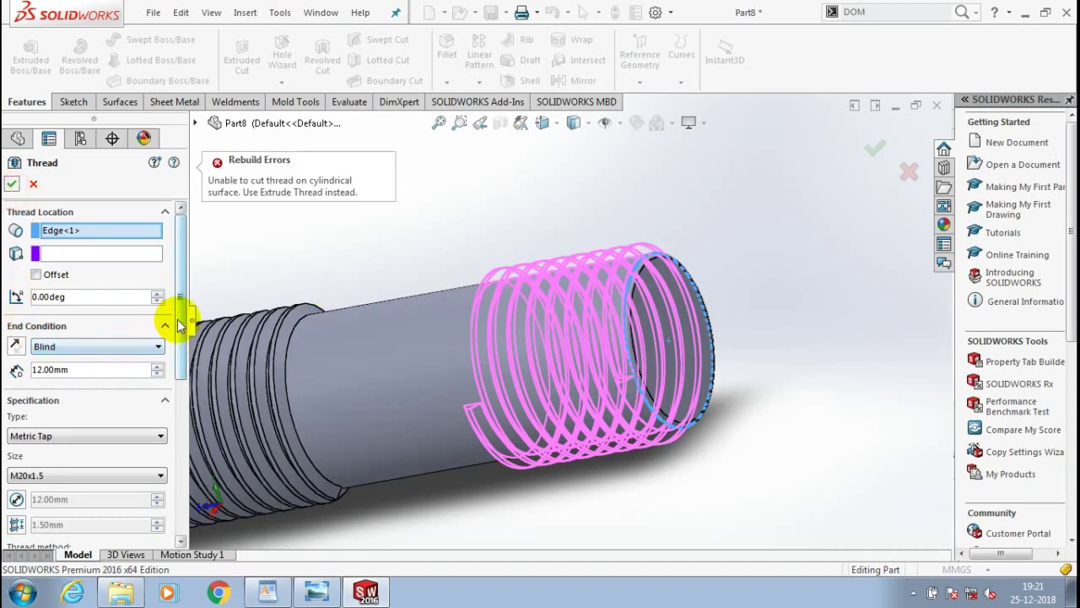
scroll(181, 313, down, 3)
click(65, 389)
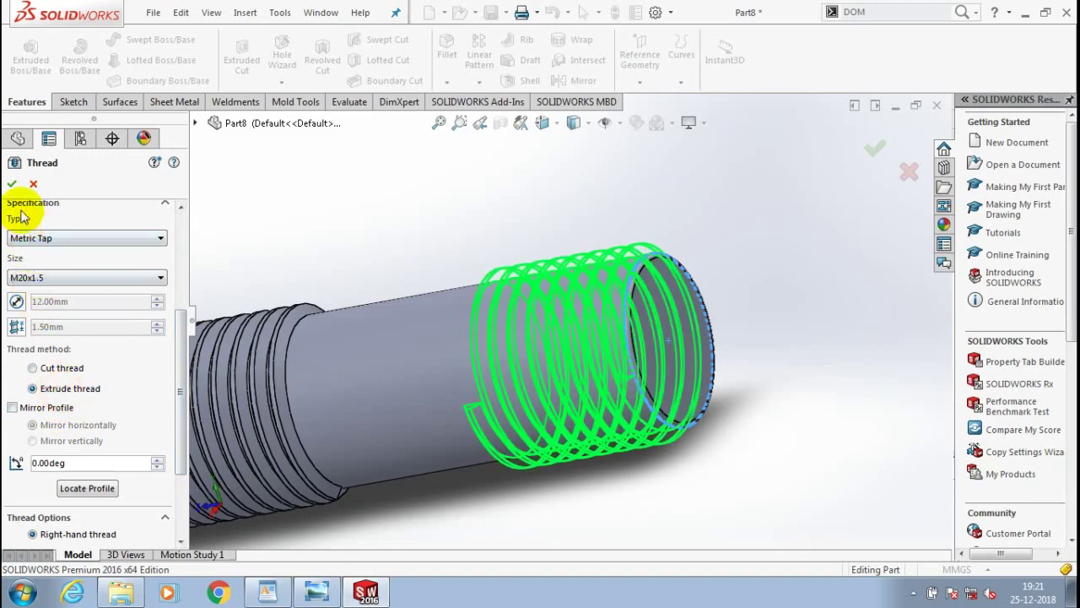
click(12, 183)
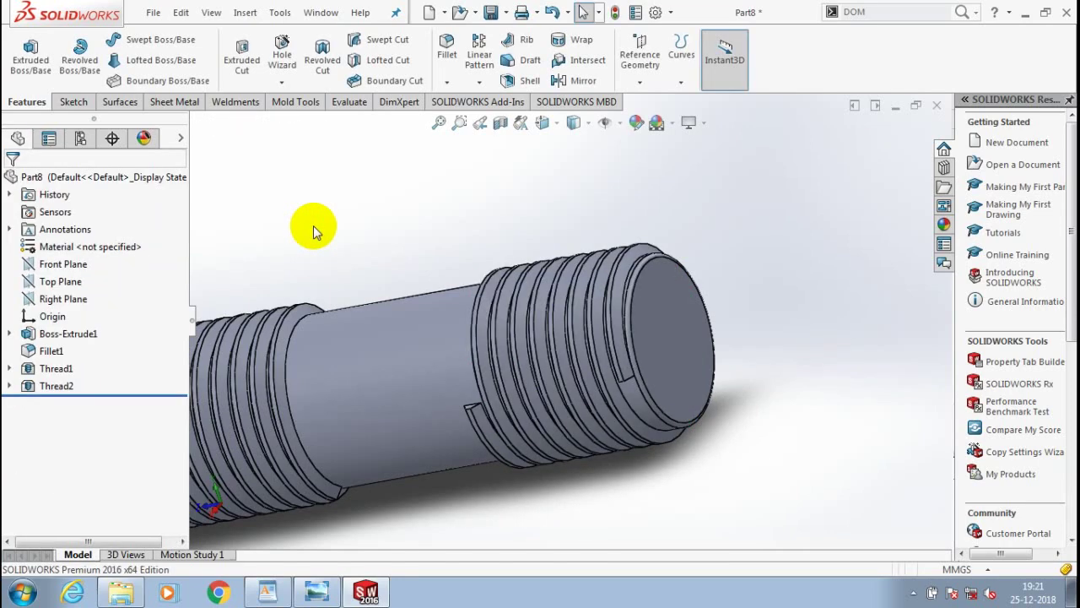
middle_drag(313, 225, 474, 302)
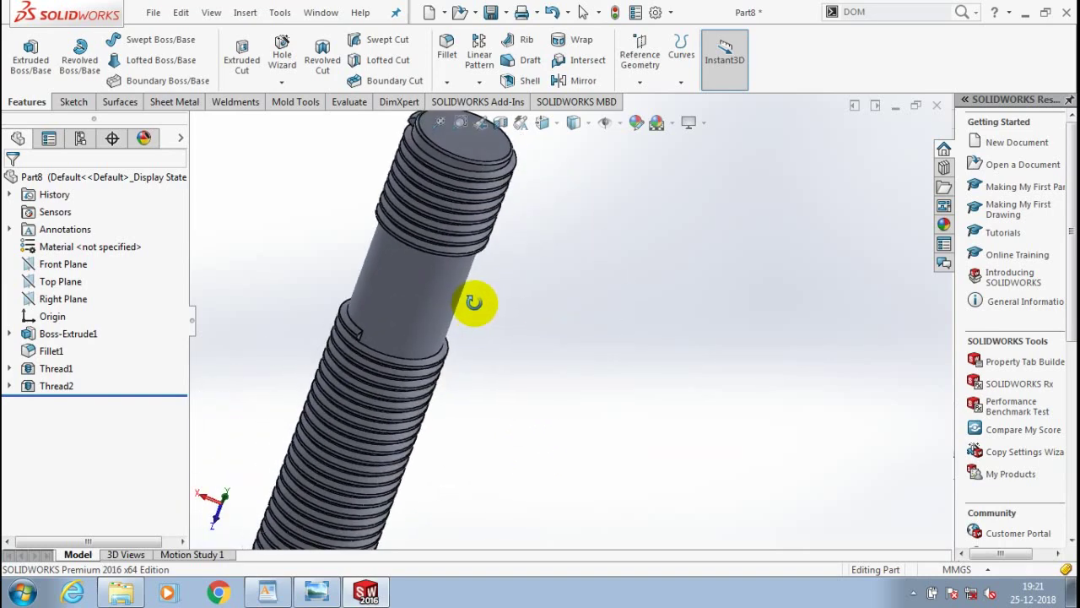
mouse_move(482, 326)
middle_down()
mouse_move(535, 345)
mouse_move(506, 329)
middle_up()
scroll(507, 329, up, 3)
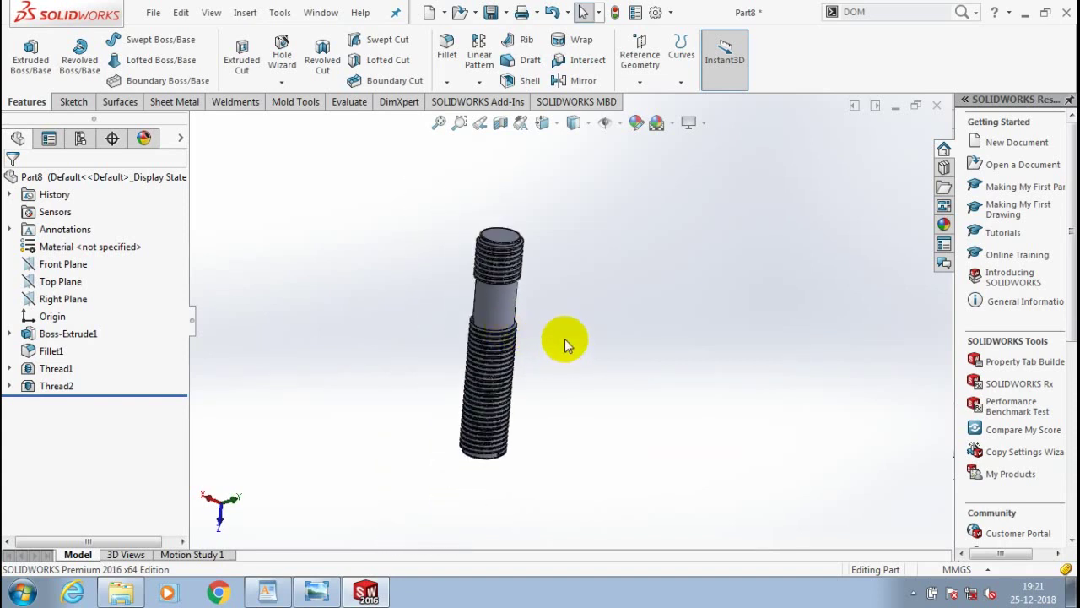
mouse_move(588, 447)
middle_down()
mouse_move(579, 367)
mouse_move(554, 366)
mouse_move(414, 238)
middle_up()
Step: Save the threaded stud as 'STUD M12', rebuilding the model before it is saved
click(159, 12)
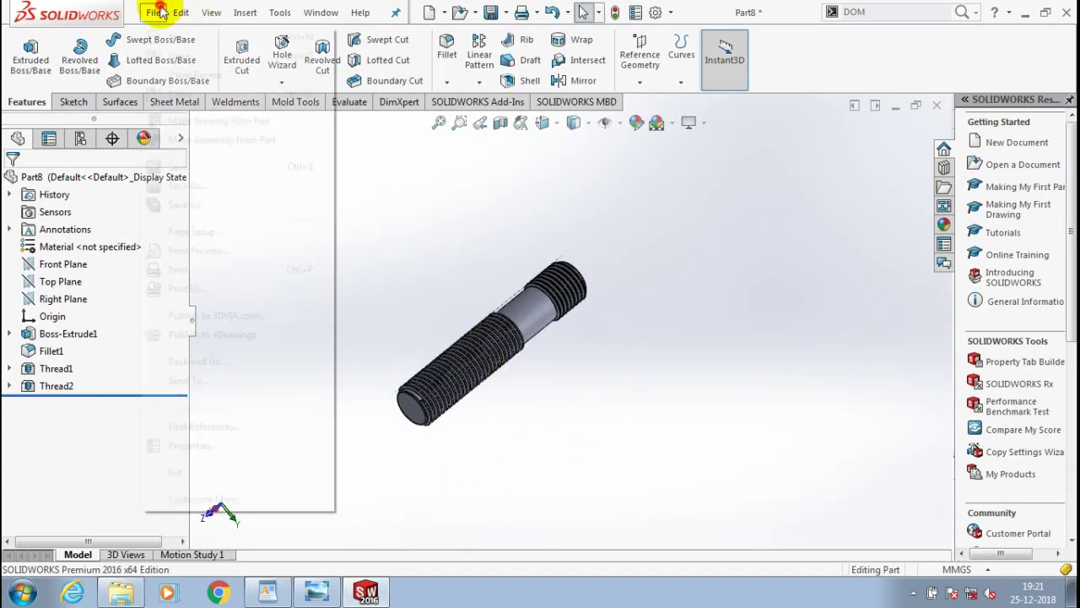
click(181, 186)
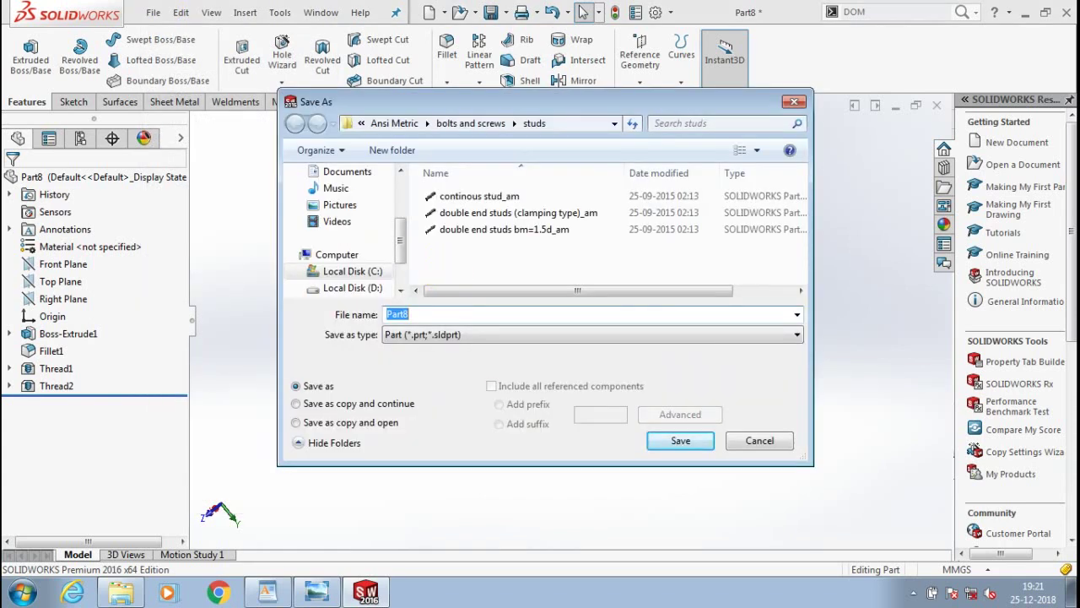
text(STUD M)
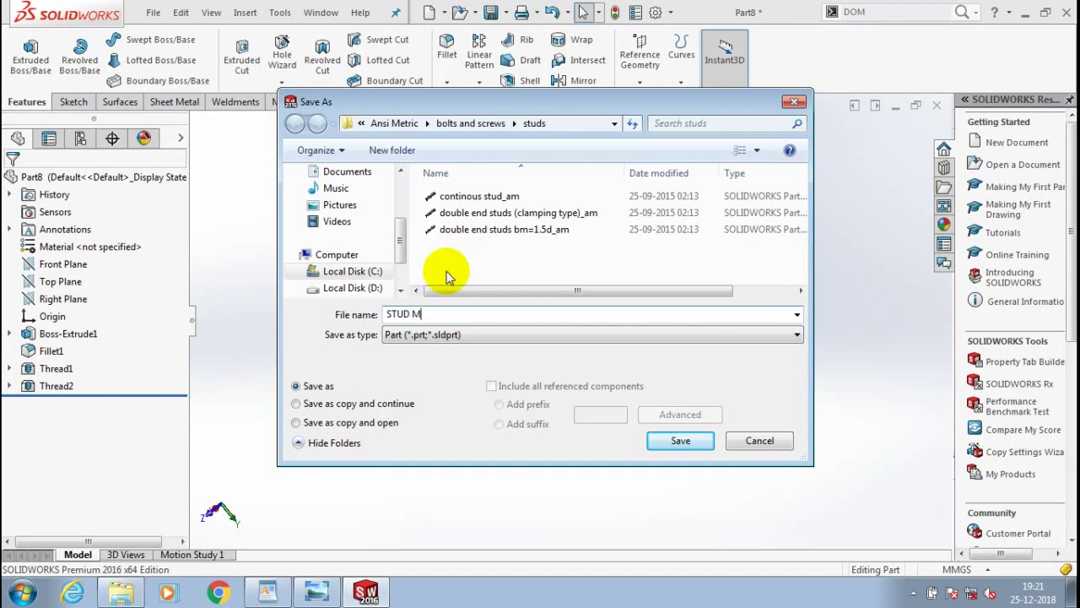
key(Return)
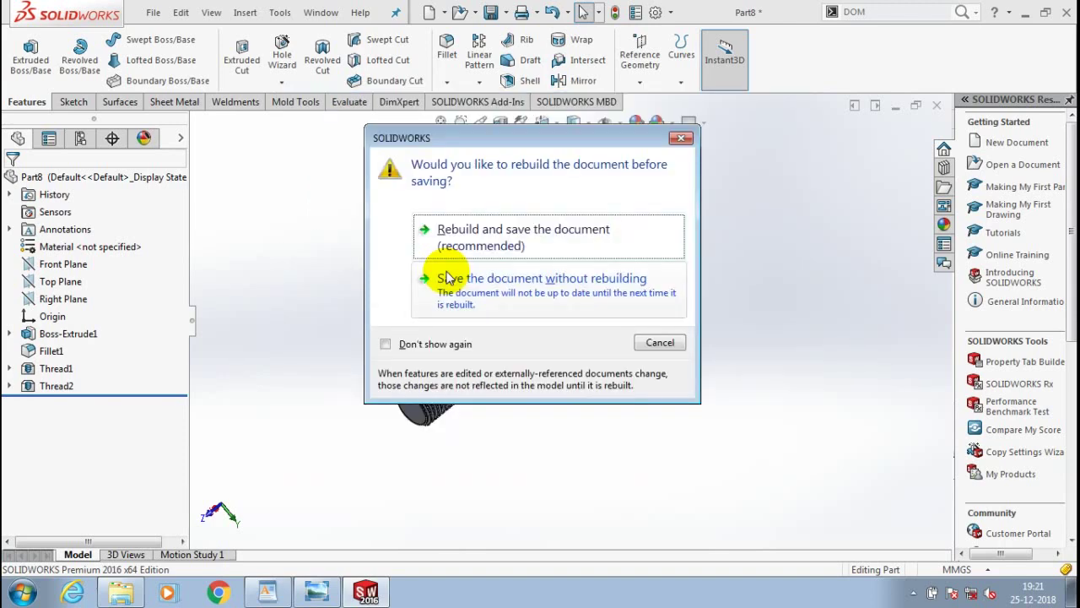
click(504, 237)
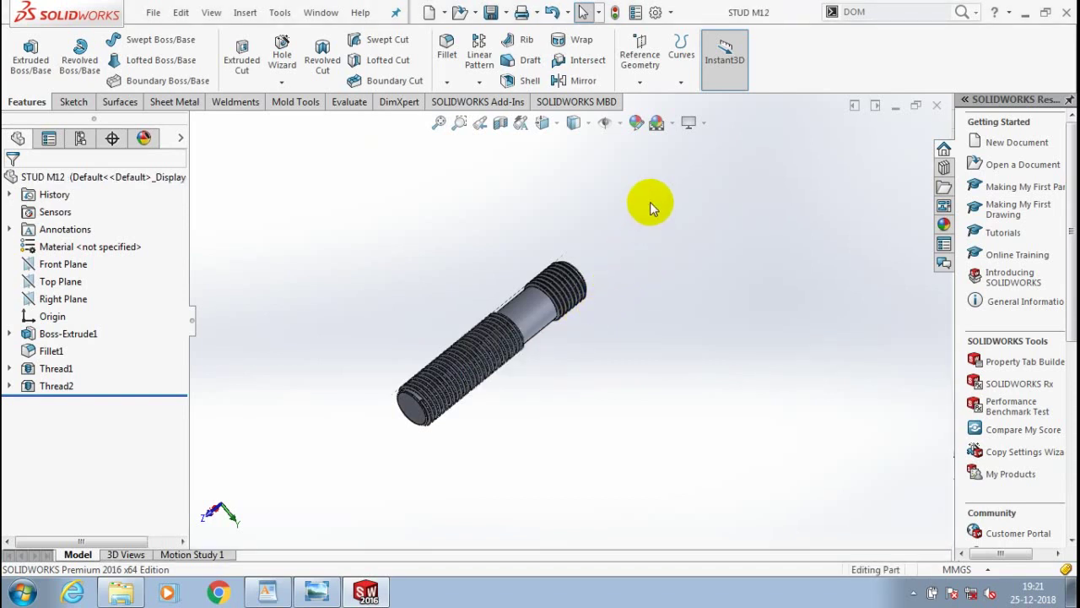
Step: Close STUD M12, create a new blank part (Part9), and select its Front Plane
click(934, 107)
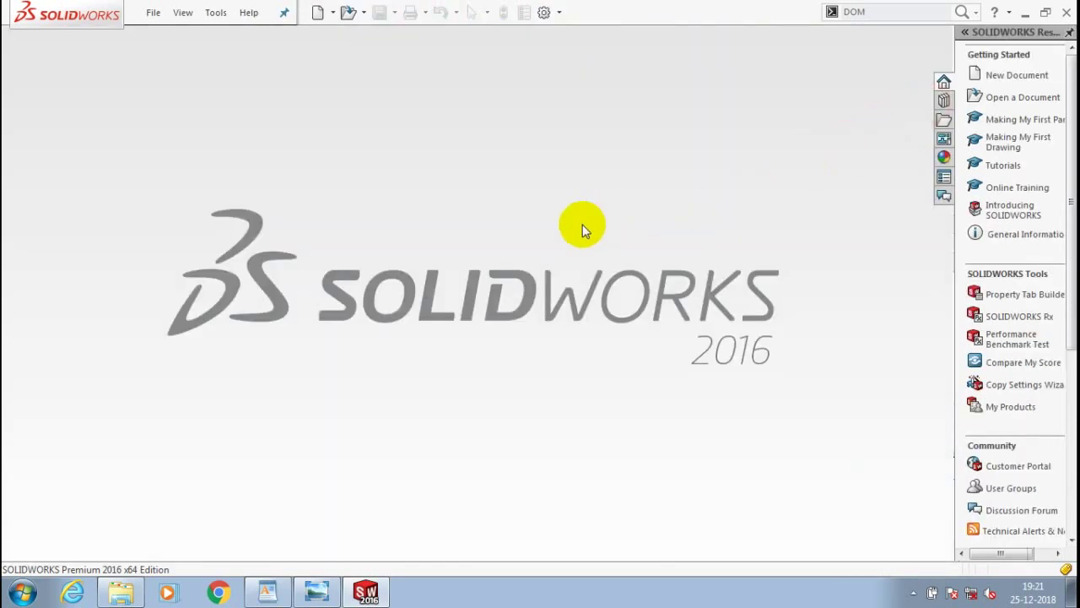
click(152, 12)
click(153, 30)
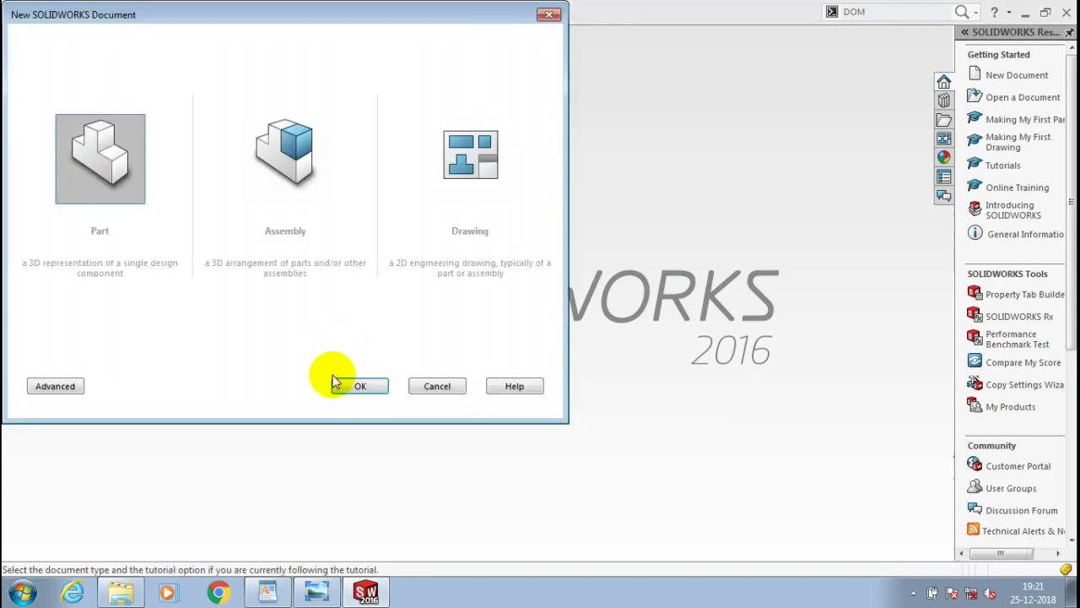
click(358, 387)
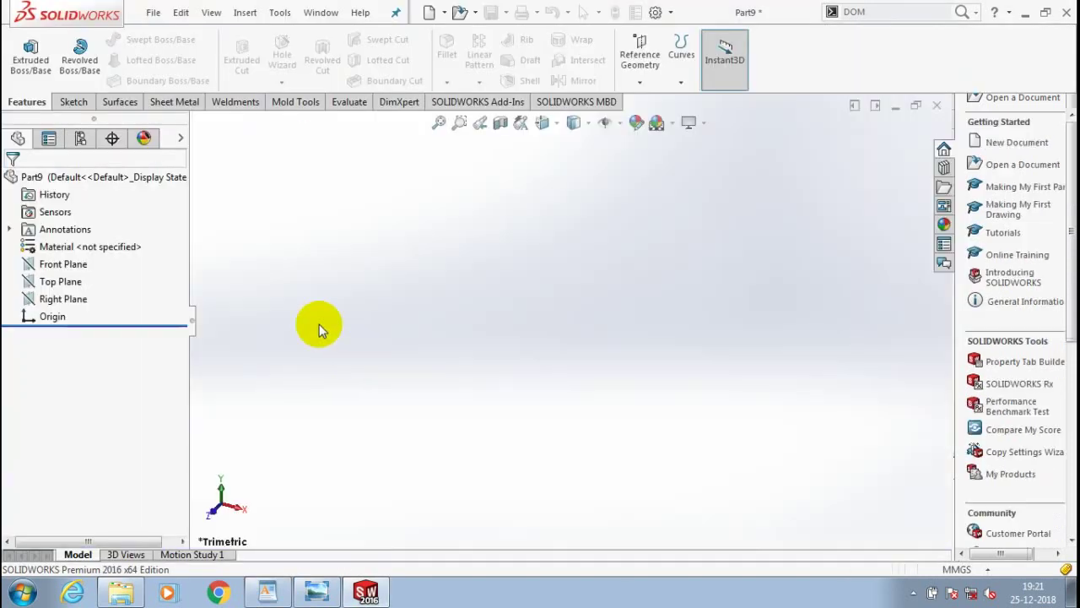
click(73, 265)
right_click(73, 265)
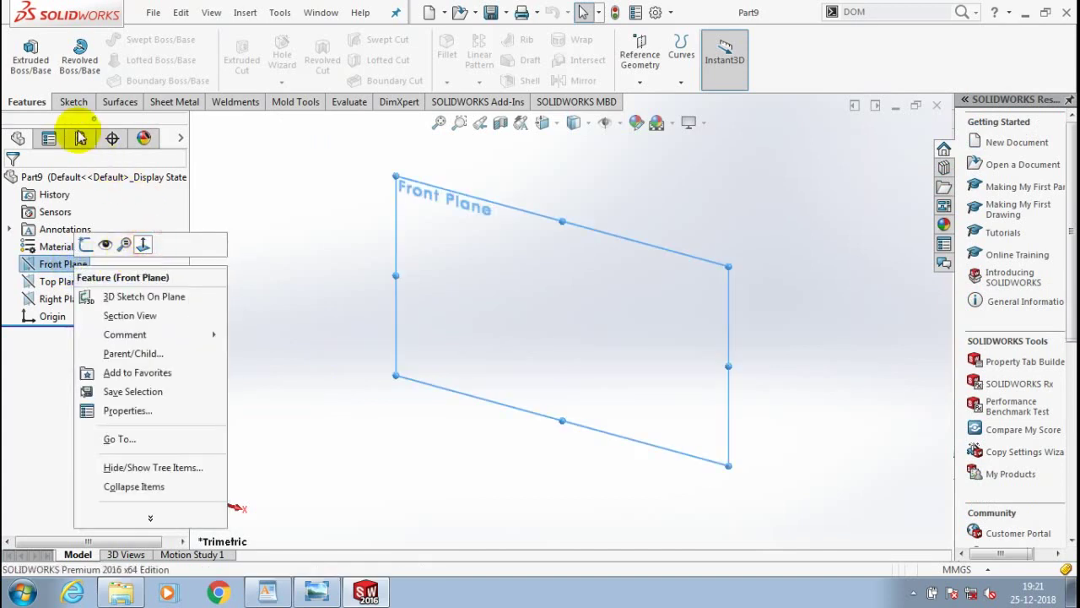
Step: Sketch a circle at the origin on the Front Plane and dimension it to 20 mm diameter
click(73, 103)
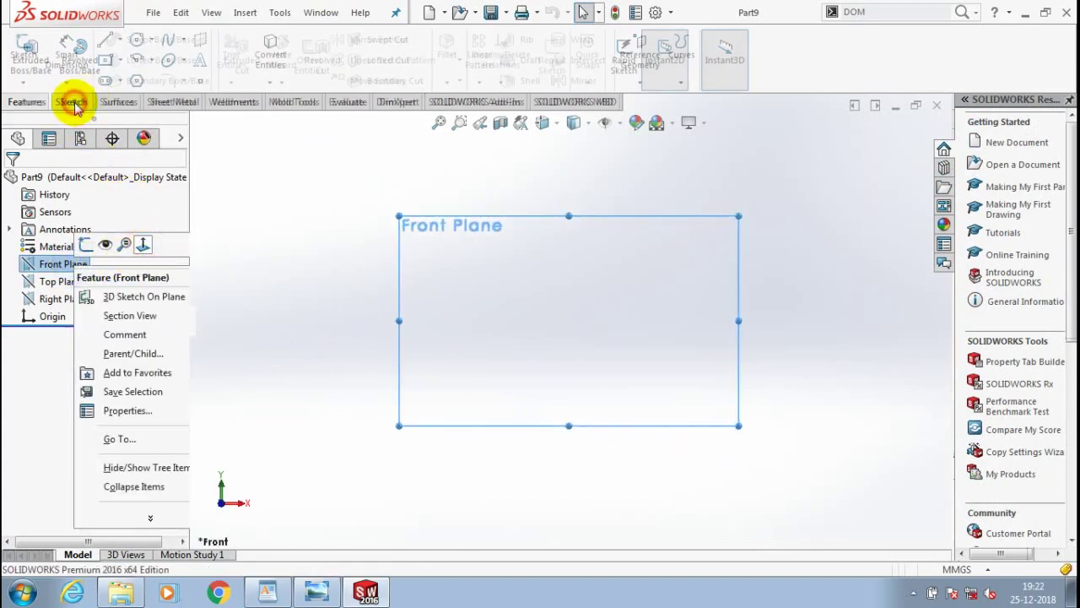
click(137, 40)
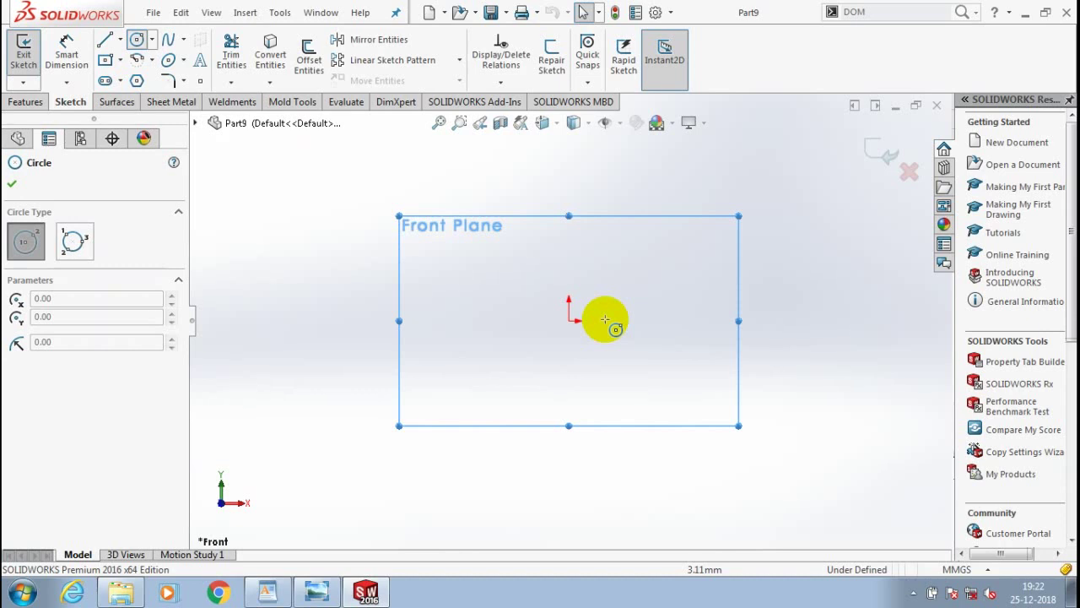
drag(568, 320, 583, 381)
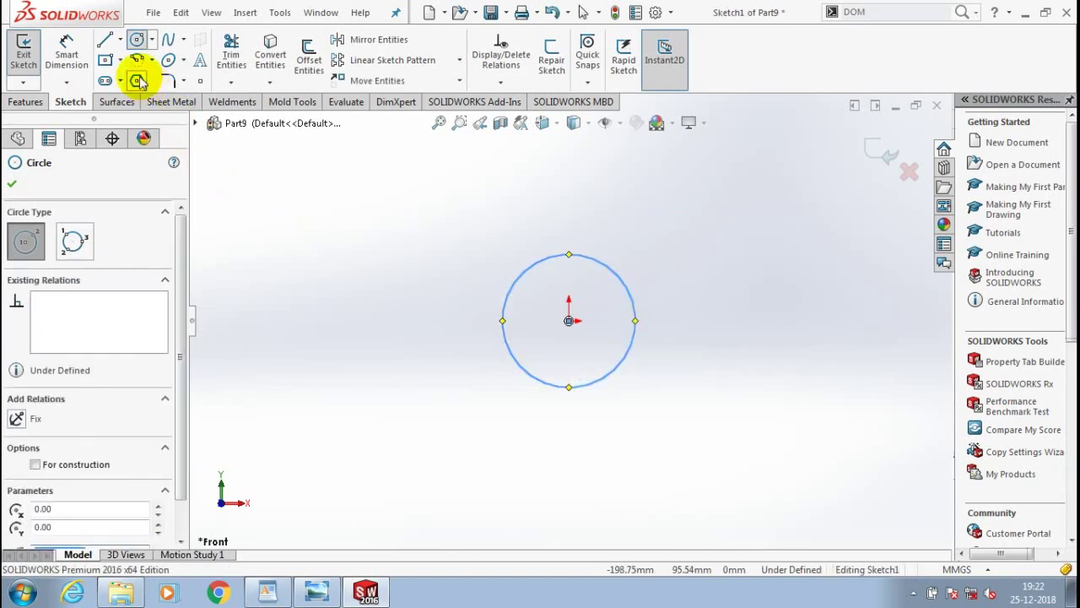
click(67, 52)
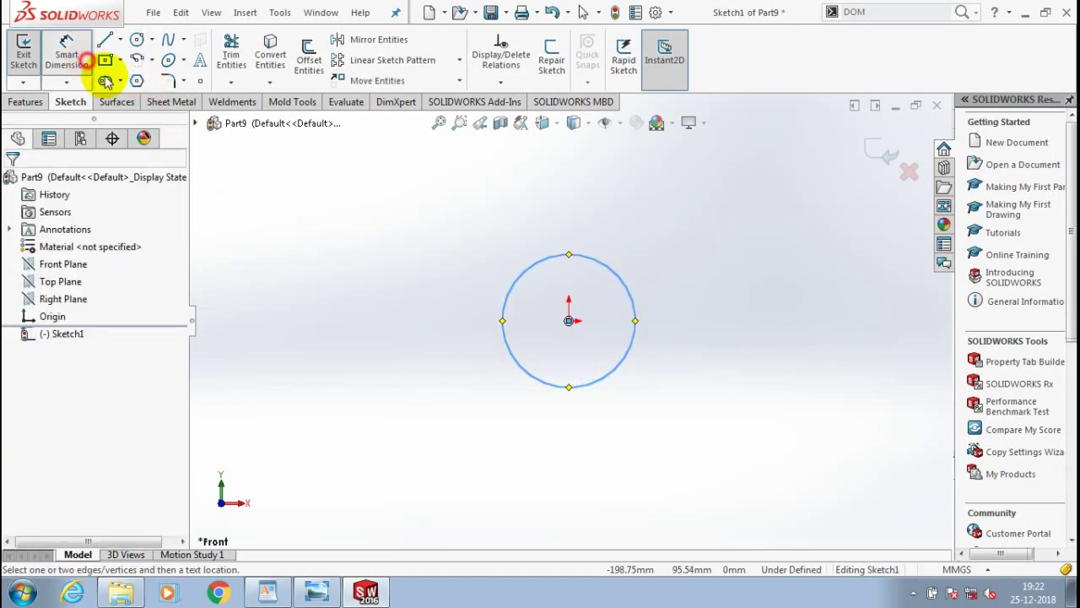
click(504, 331)
click(451, 340)
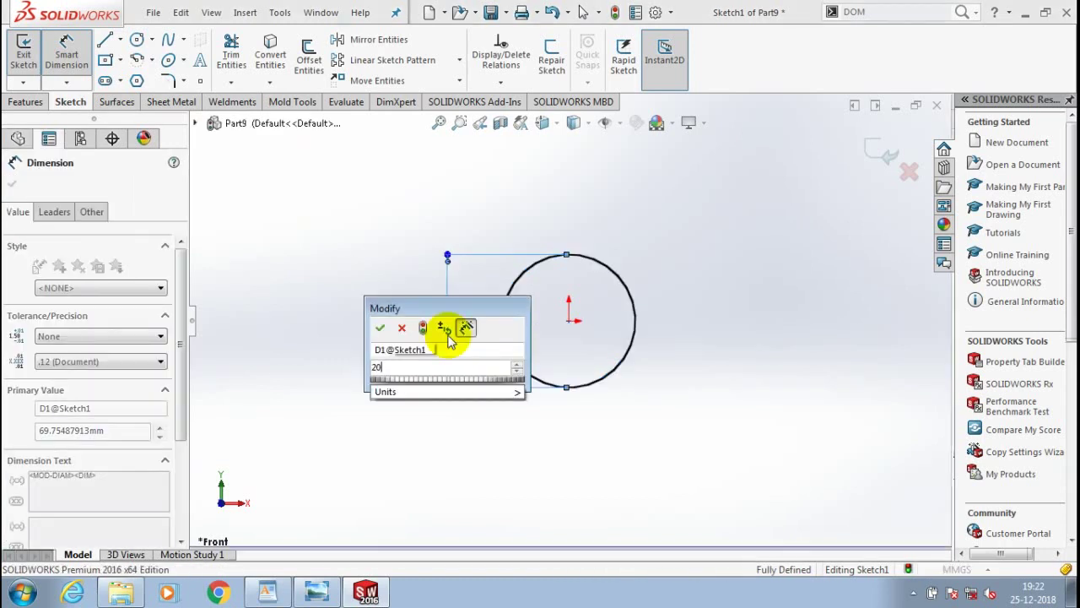
text(20)
key(Return)
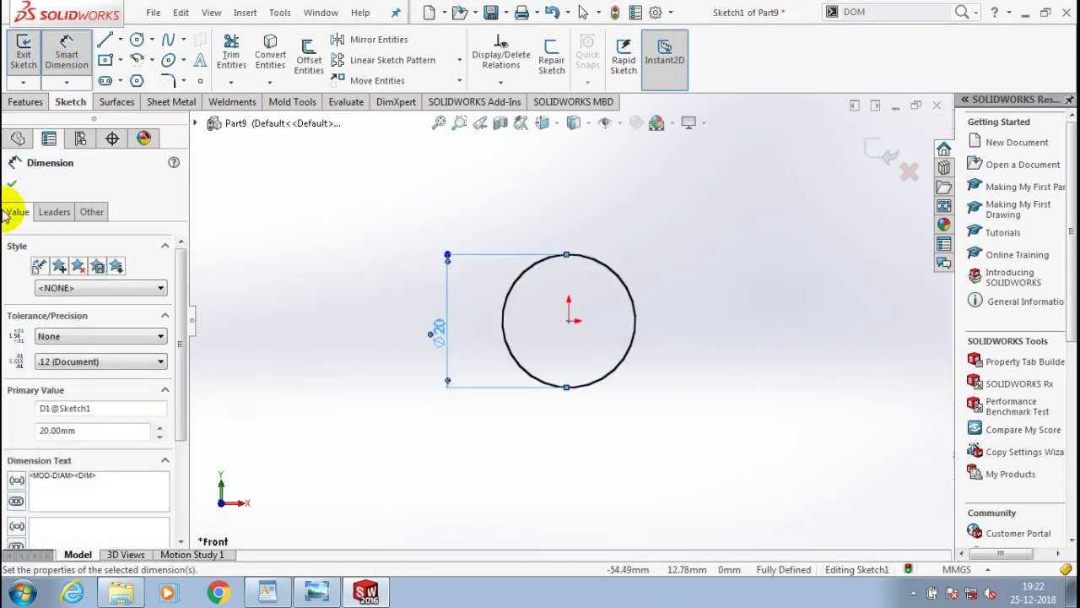
click(11, 184)
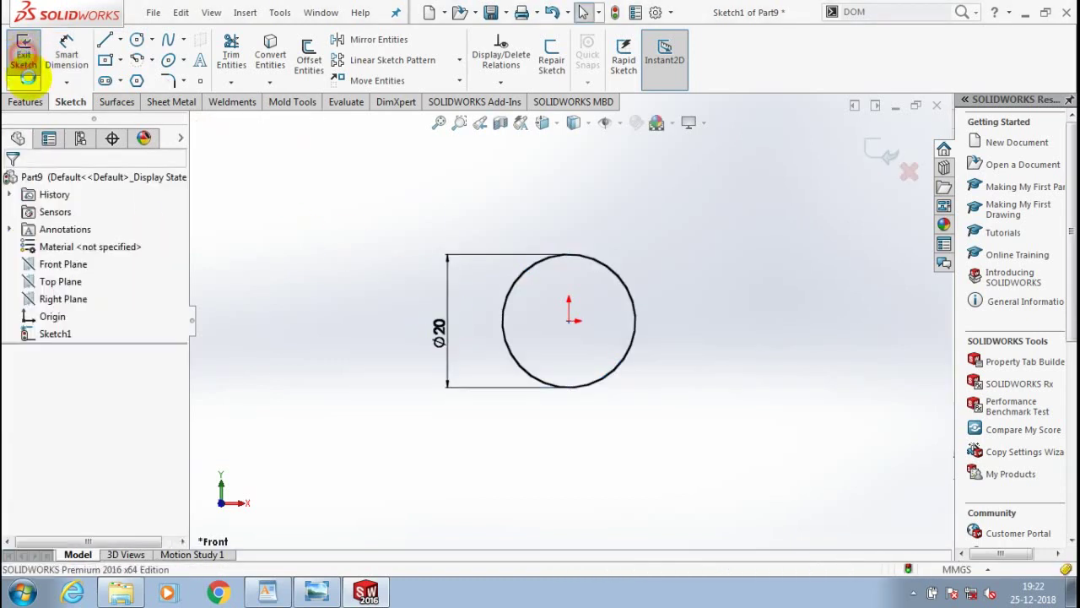
Step: Exit the sketch and extrude the circle 75 mm into a solid rod
click(23, 52)
click(25, 101)
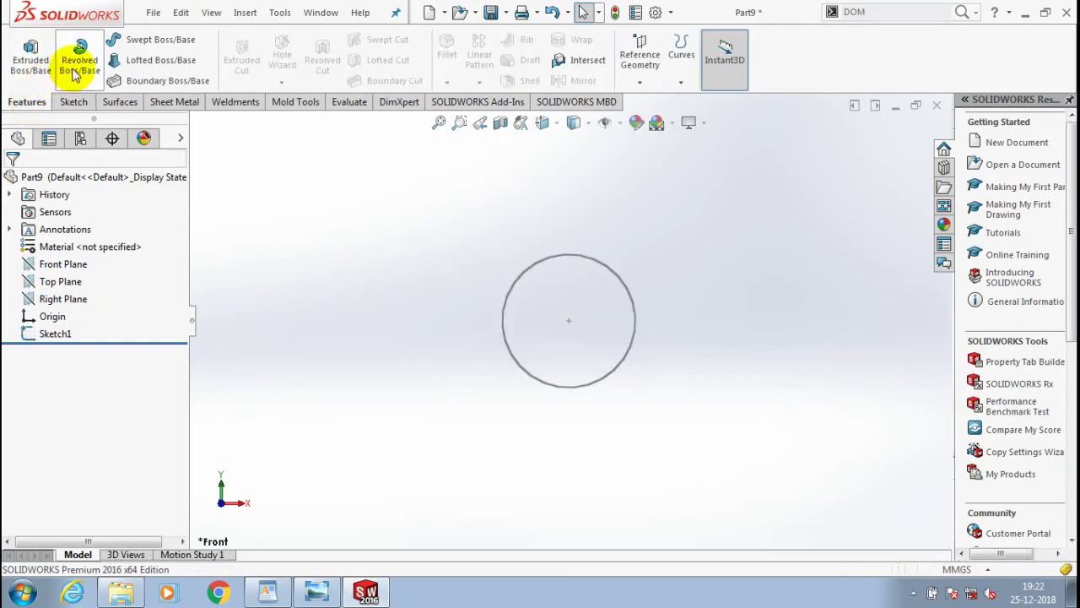
click(31, 55)
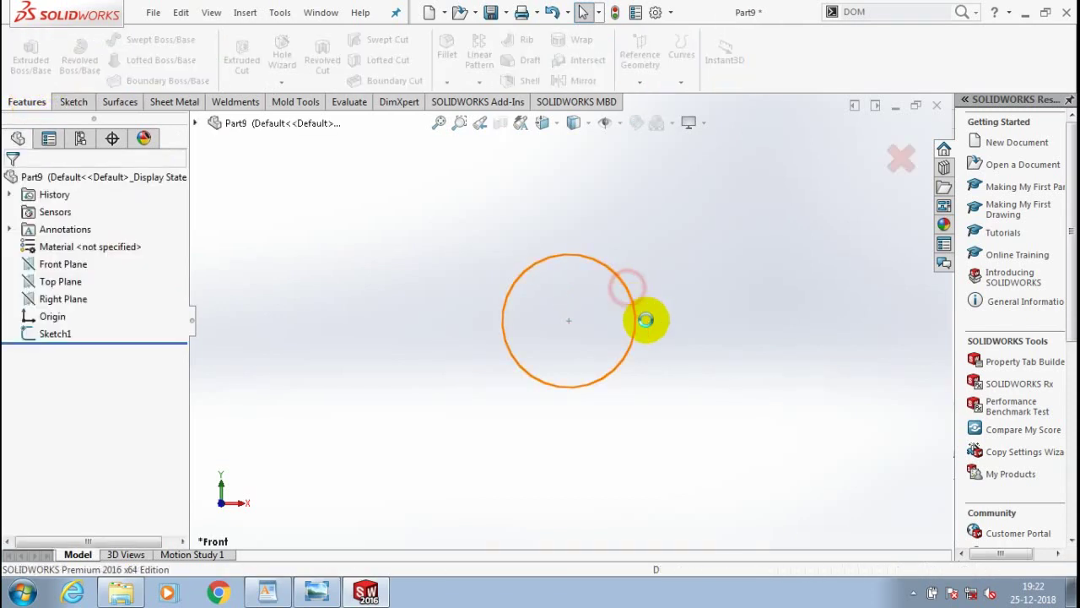
click(639, 318)
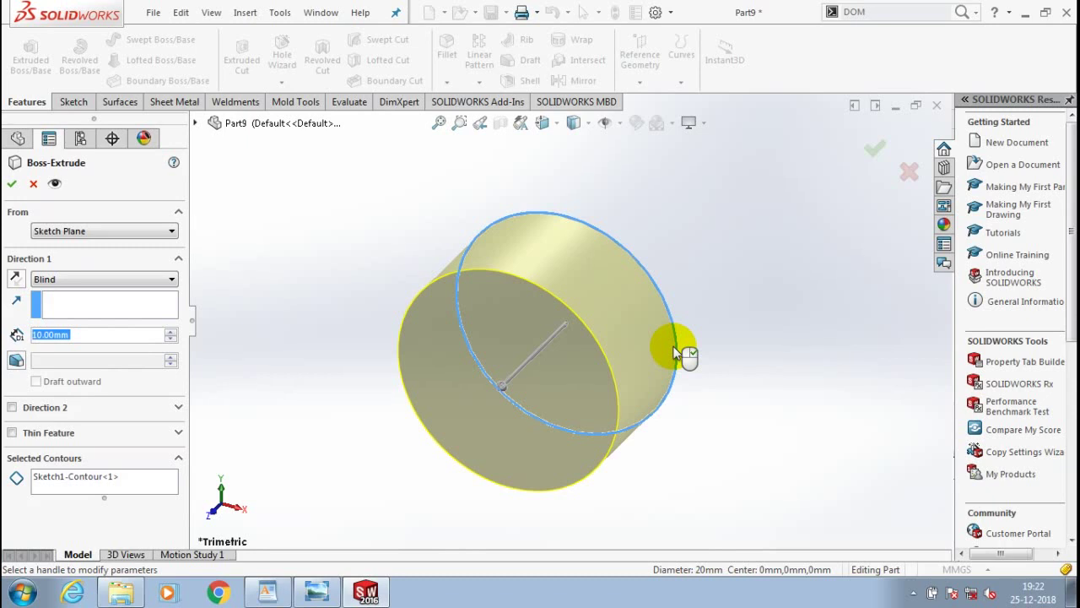
text(75)
key(Return)
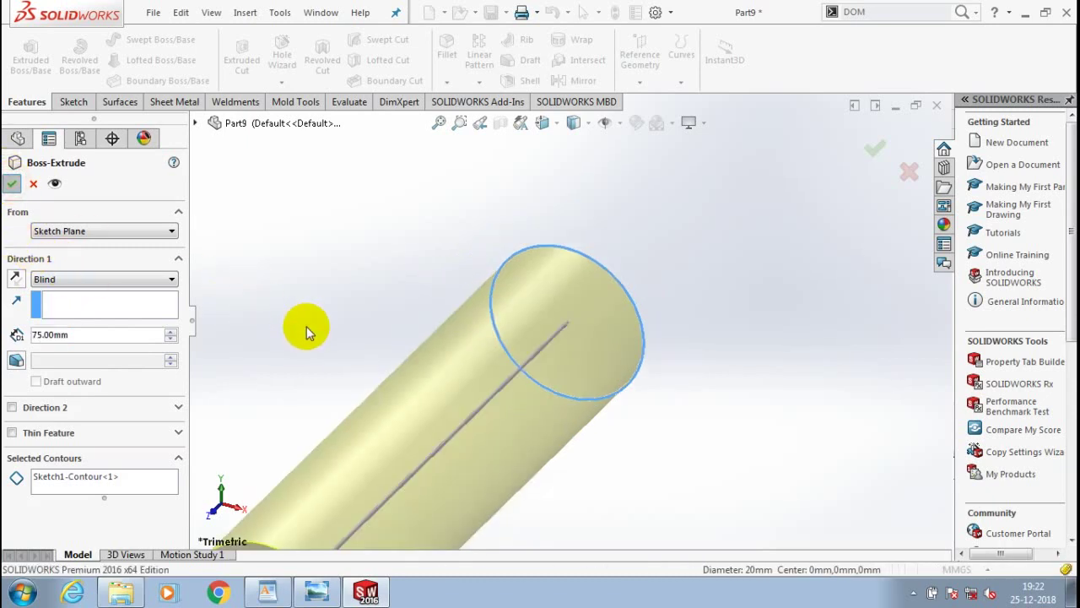
key(Return)
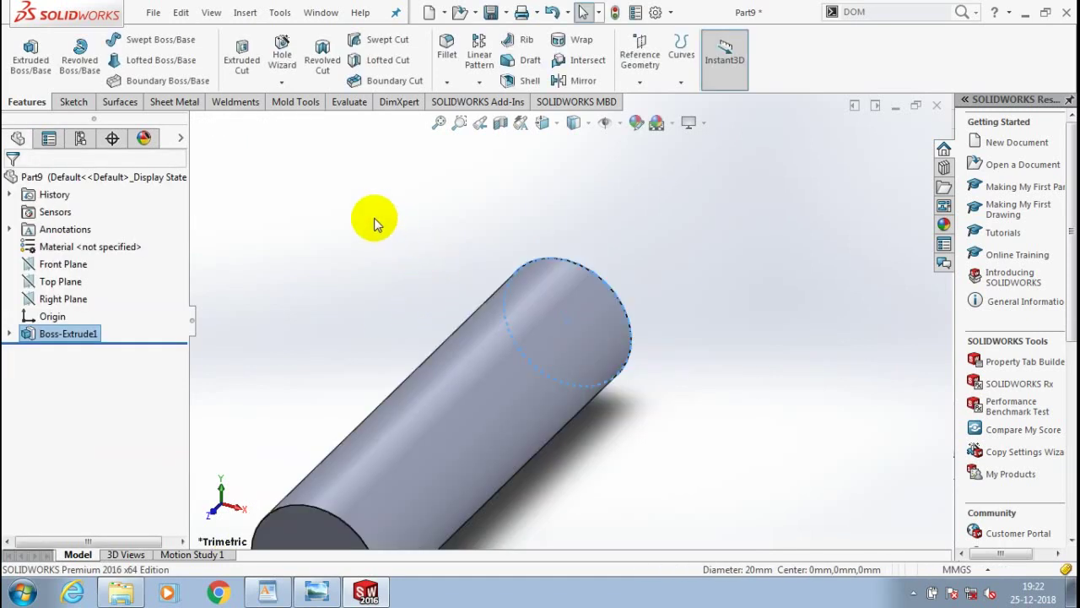
Step: Fillet the top and bottom circular edges of the 75 mm rod with a 0.3 mm radius
click(372, 218)
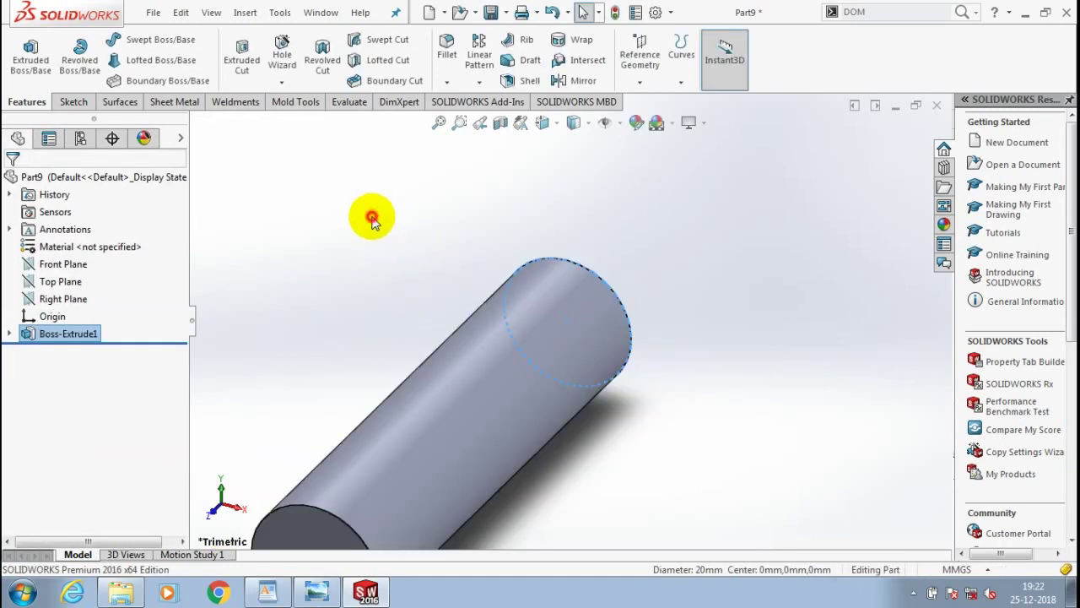
click(448, 82)
click(455, 97)
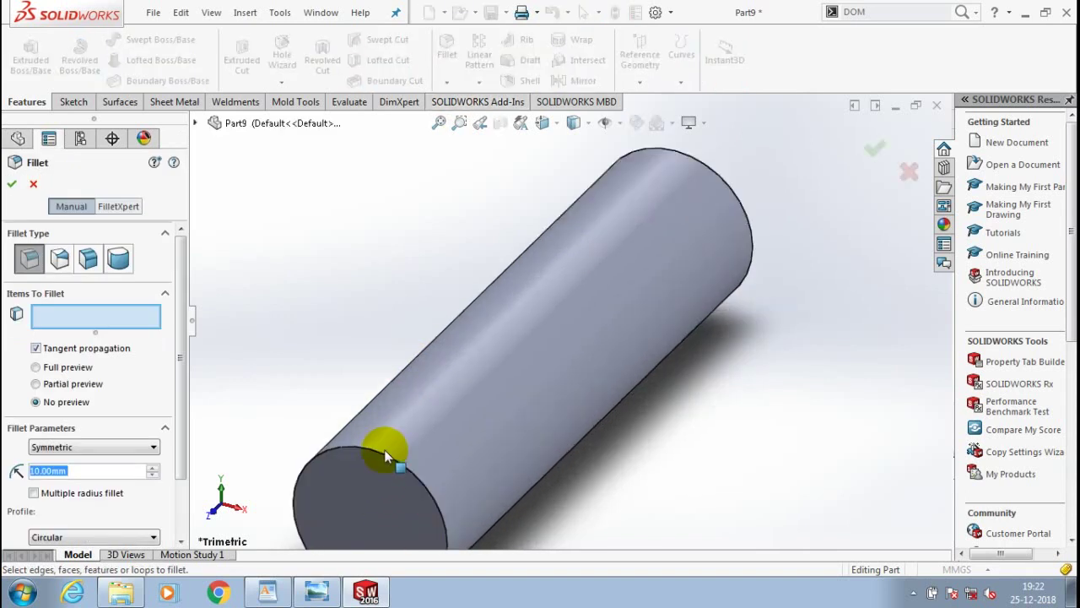
click(385, 456)
click(705, 158)
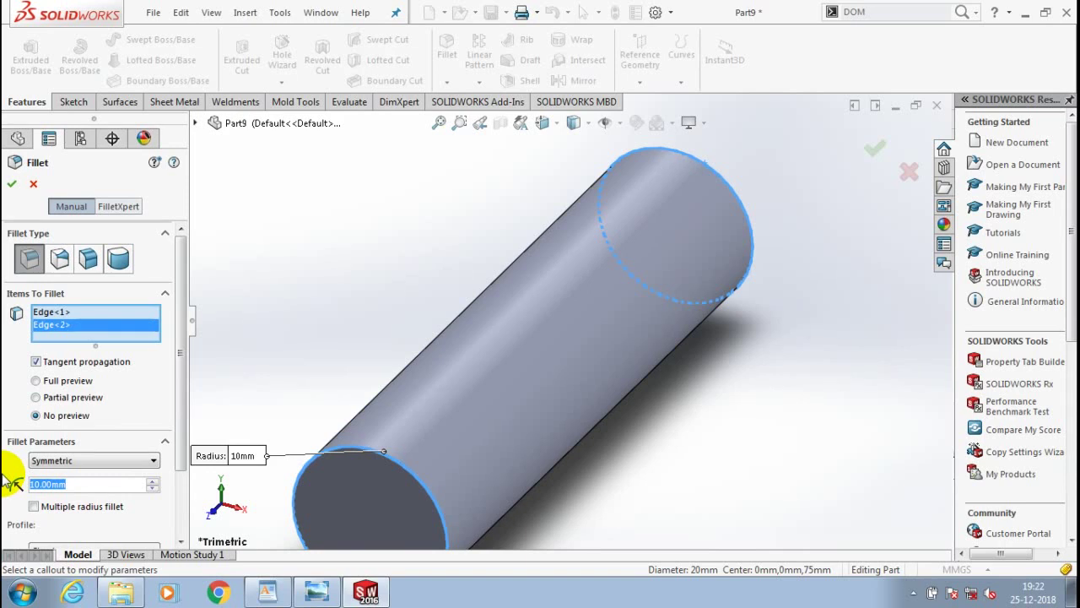
text(0.3)
key(Return)
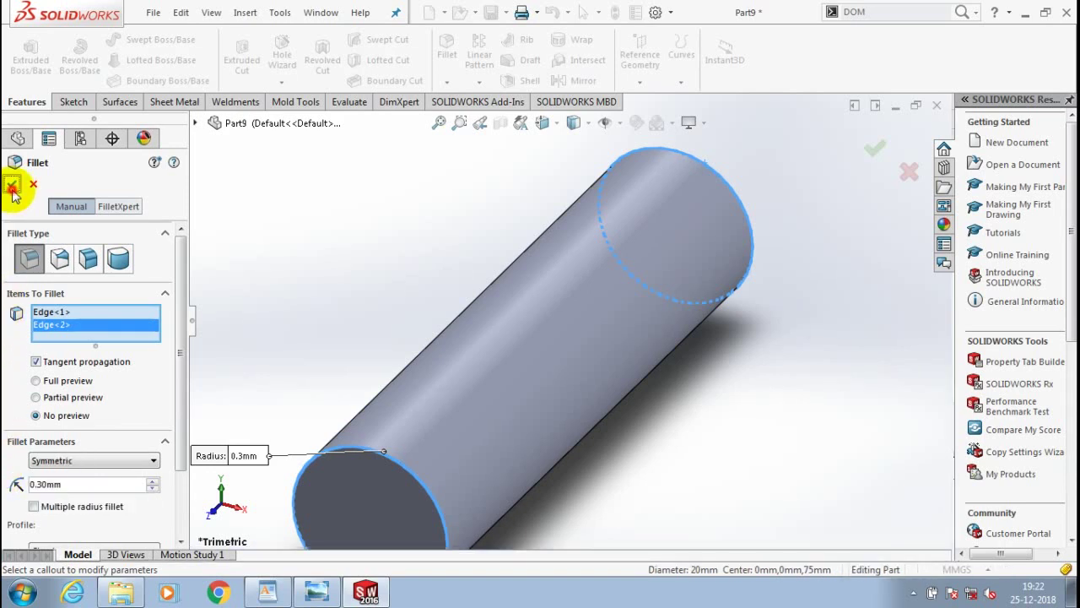
click(13, 190)
Step: Add Thread1 to one end as a 30 mm blind, extruded M20x1.5 thread
click(282, 81)
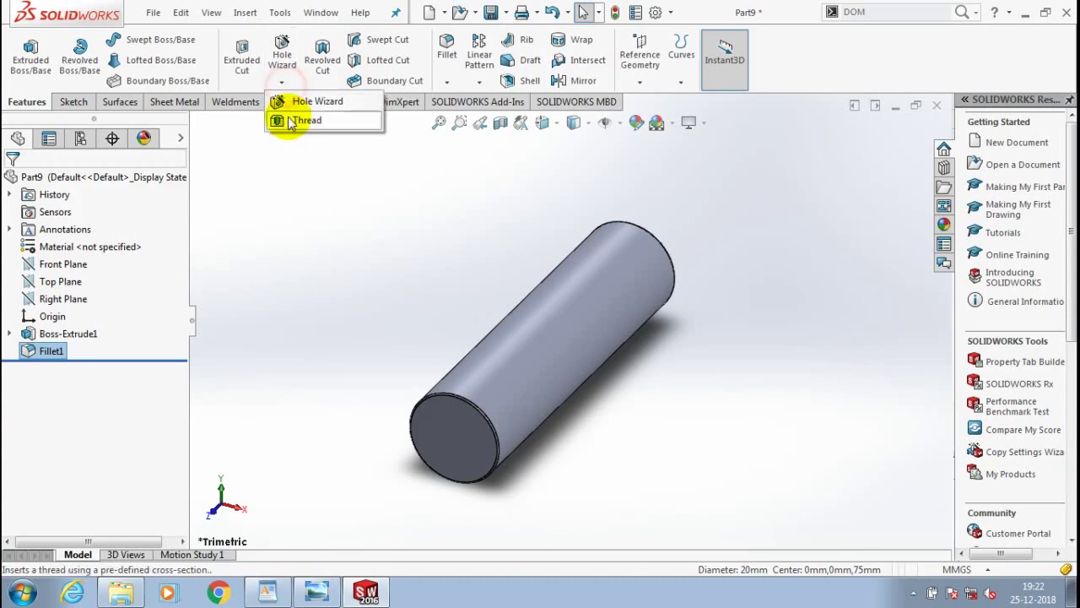
click(289, 123)
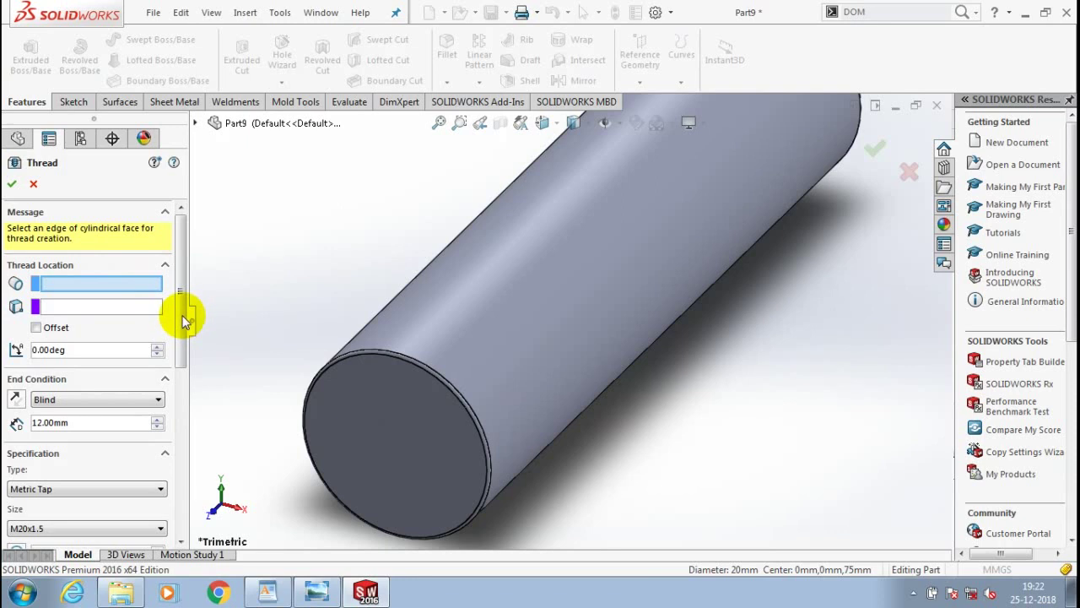
scroll(156, 304, down, 2)
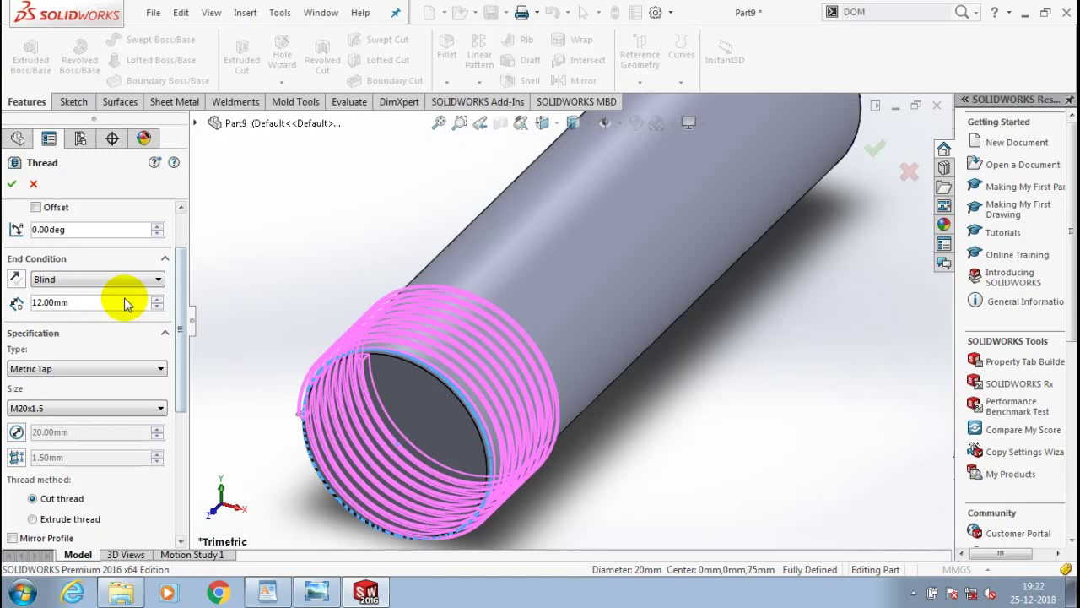
triple_click(125, 302)
text(30)
key(Return)
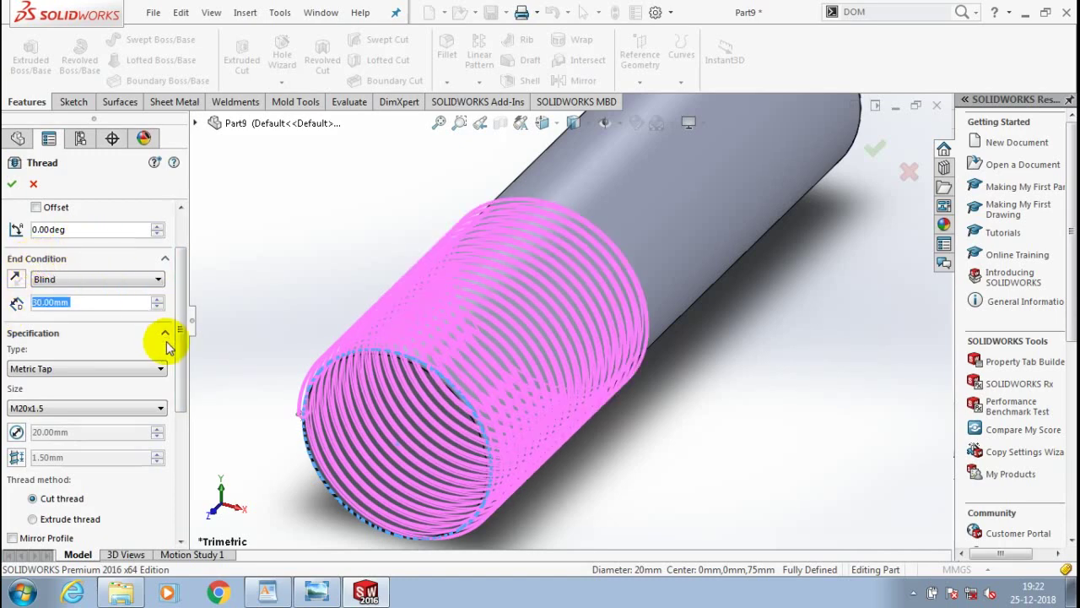
scroll(176, 405, down, 4)
scroll(126, 371, down, 1)
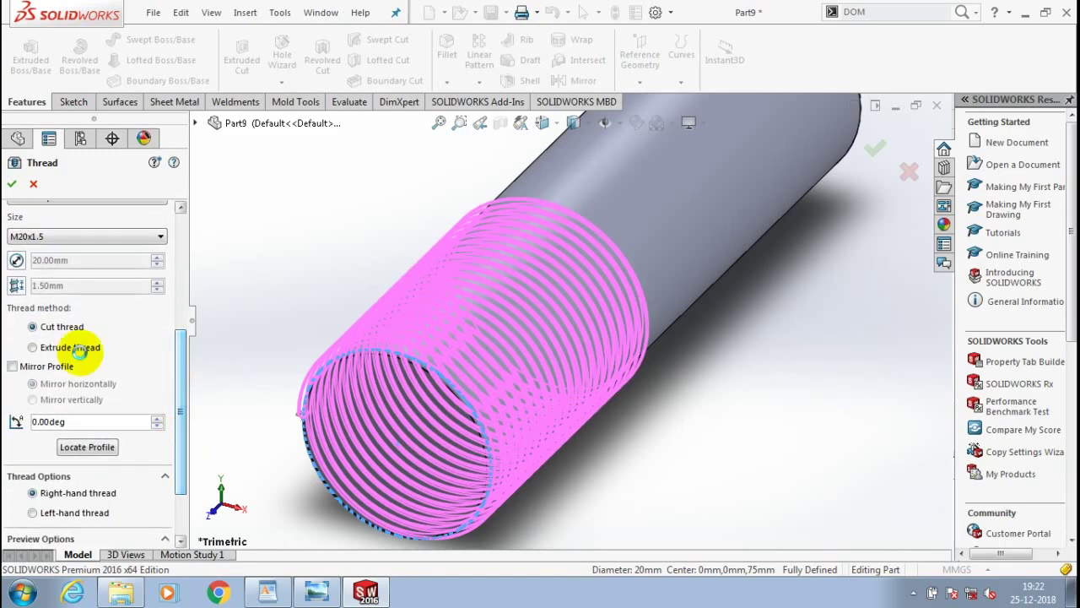
click(76, 352)
click(12, 183)
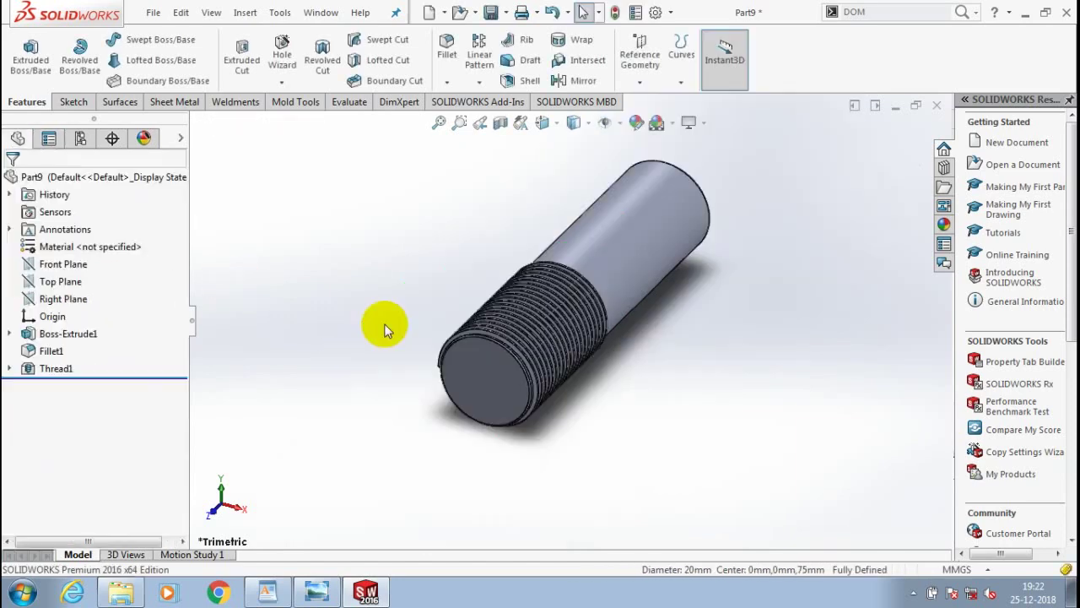
Step: Start a second thread on the rod's plain end and set it to extrude rather than cut
middle_drag(796, 282, 690, 308)
scroll(683, 213, down, 2)
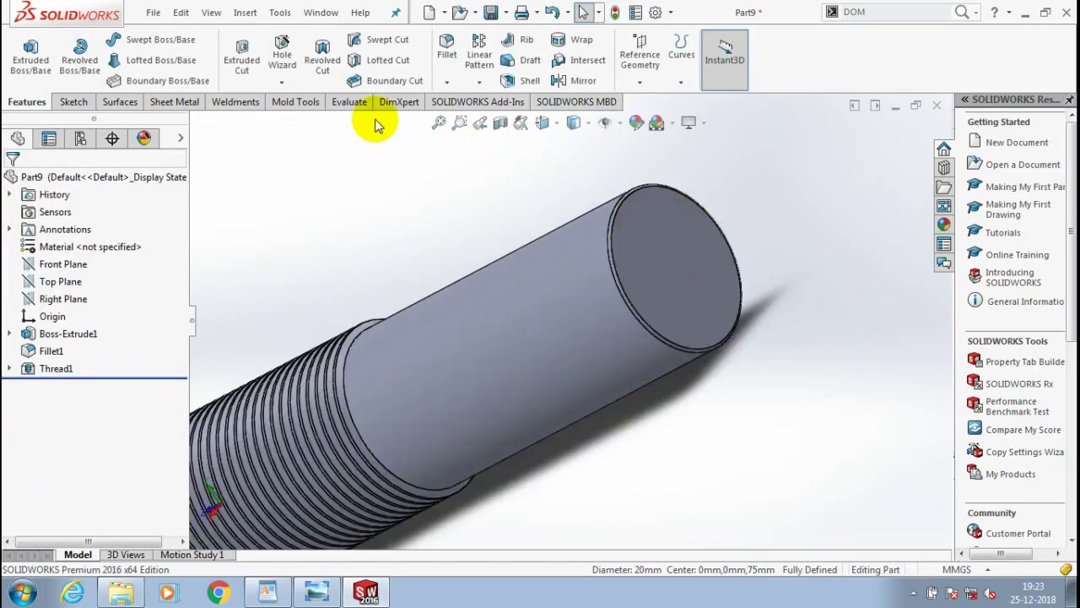
click(282, 82)
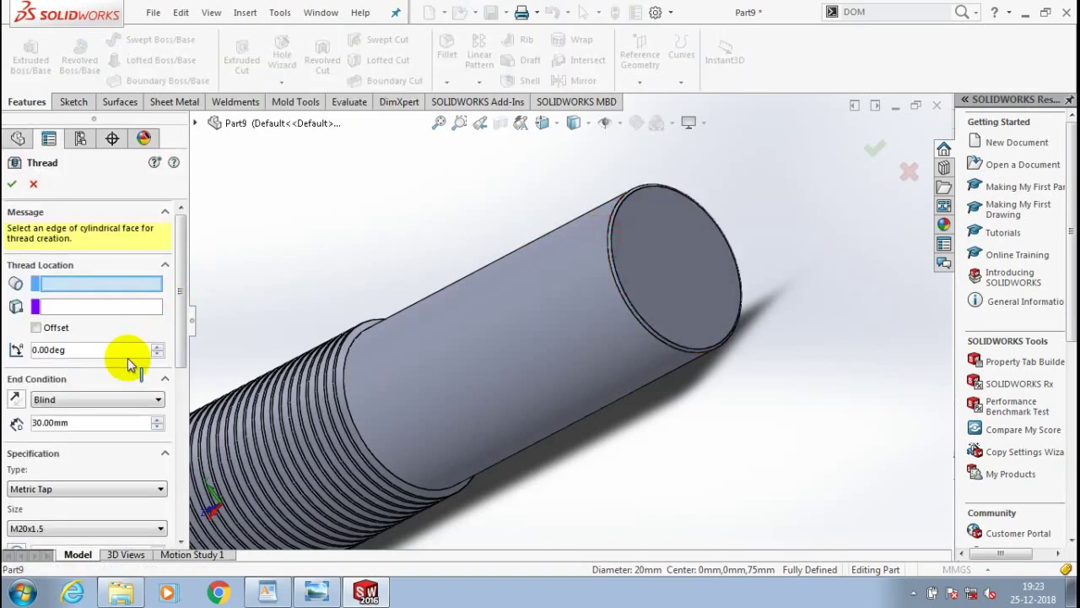
click(187, 301)
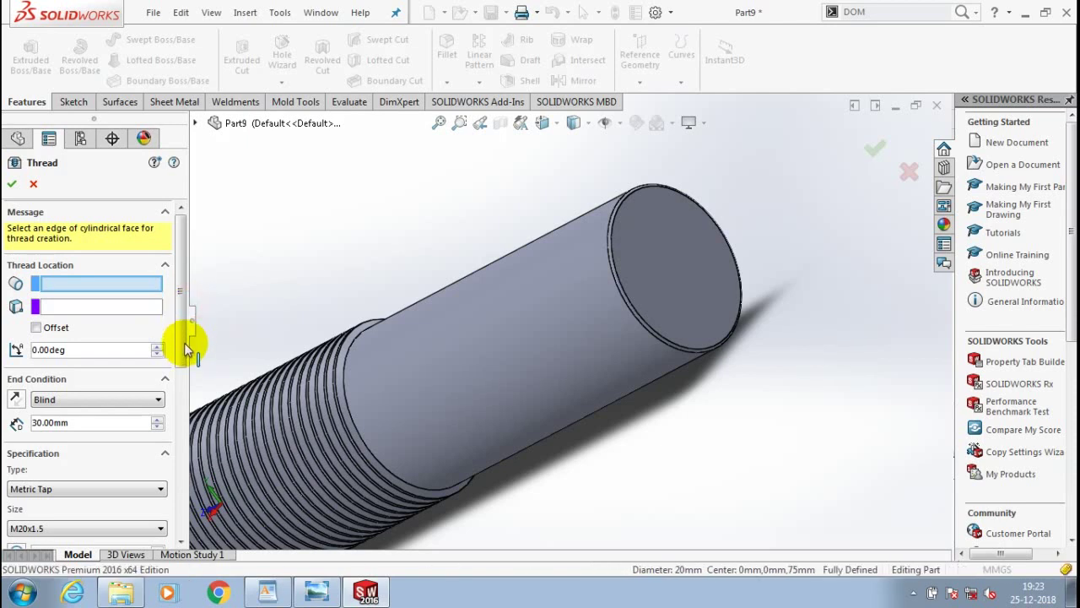
mouse_move(183, 293)
mouse_down()
mouse_move(185, 366)
mouse_move(186, 330)
mouse_up()
click(84, 320)
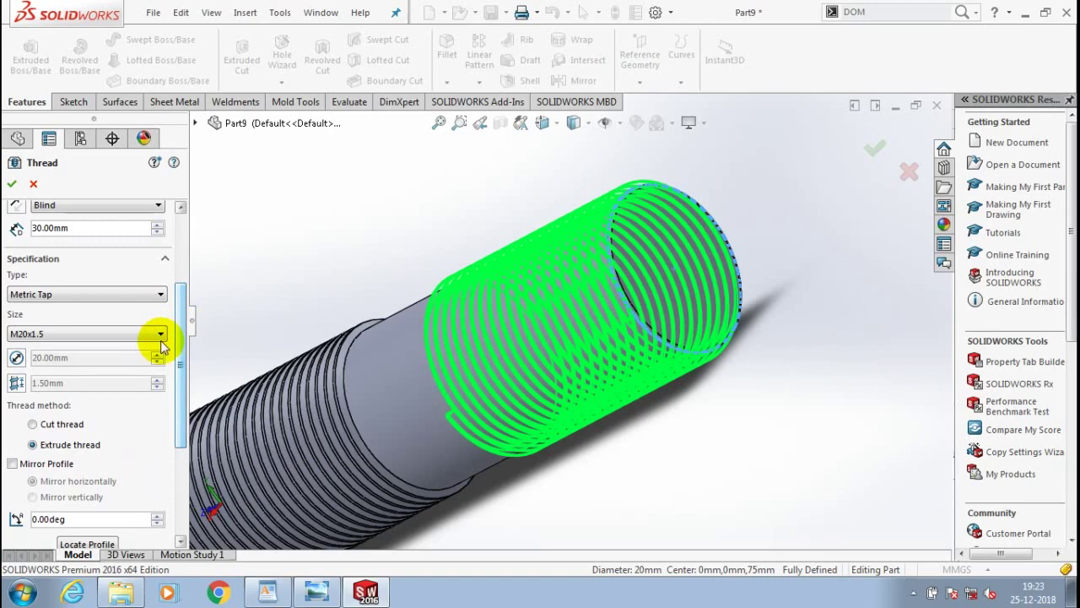
Step: Set the second thread's depth to 20 mm and orbit the stud upright
scroll(180, 337, up, 3)
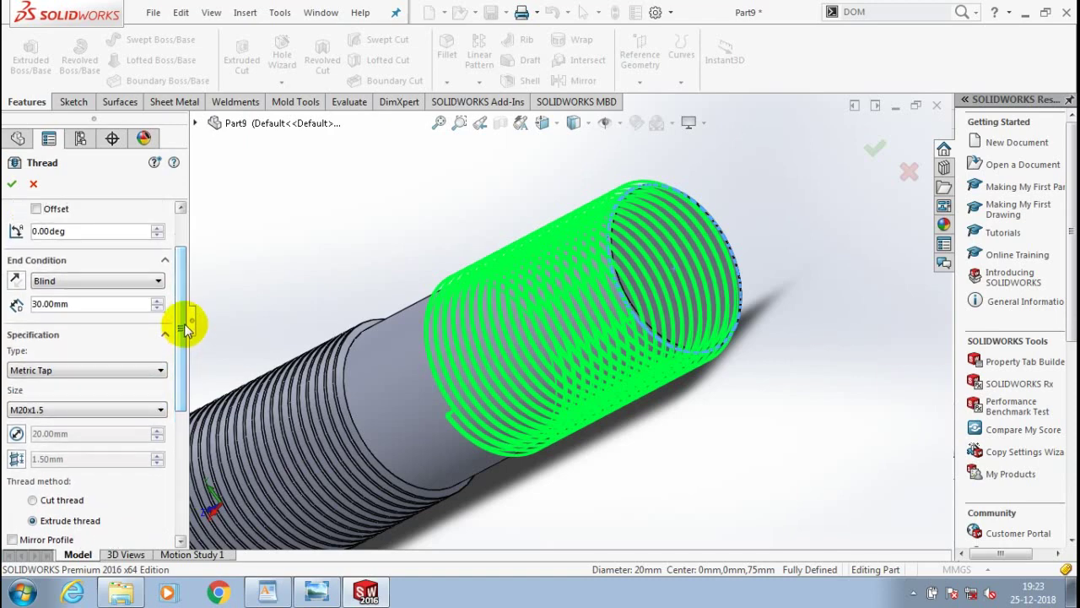
scroll(185, 329, up, 1)
scroll(184, 337, down, 4)
scroll(184, 337, up, 2)
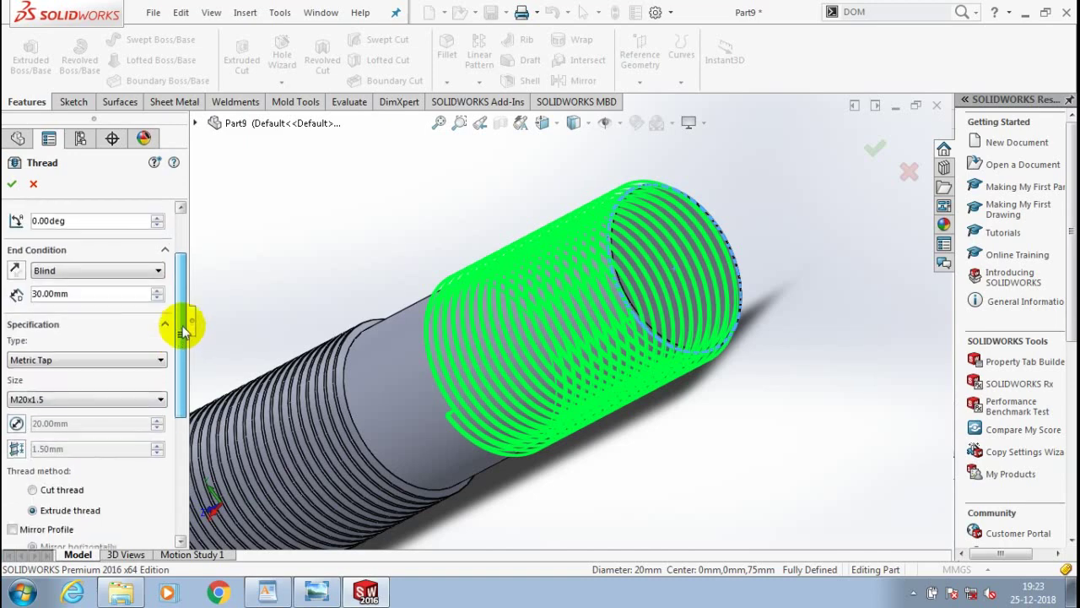
scroll(182, 322, up, 1)
scroll(186, 316, up, 1)
double_click(93, 330)
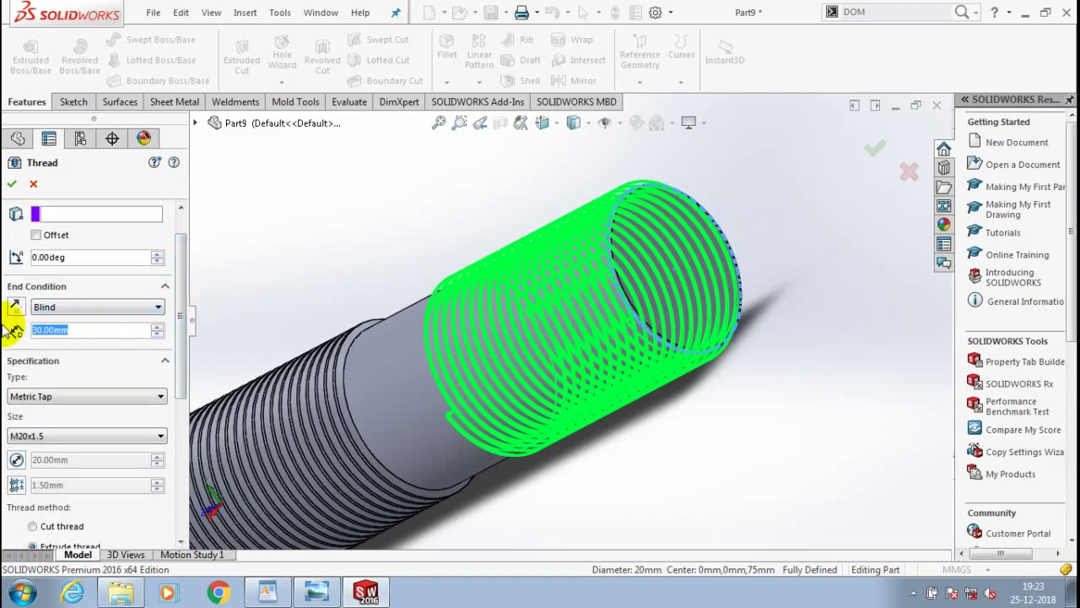
text(20)
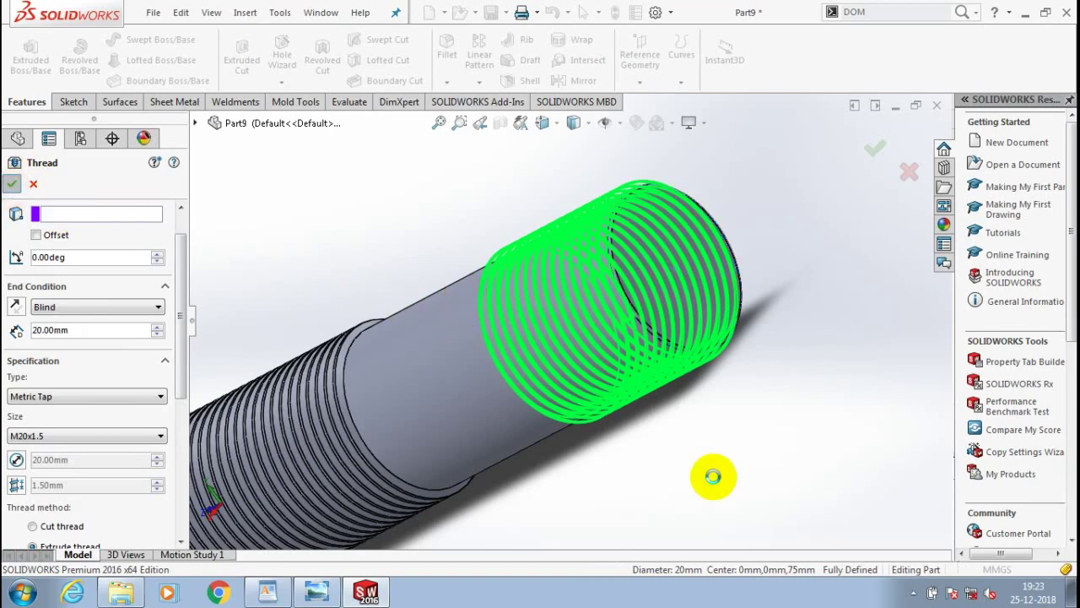
scroll(713, 479, up, 3)
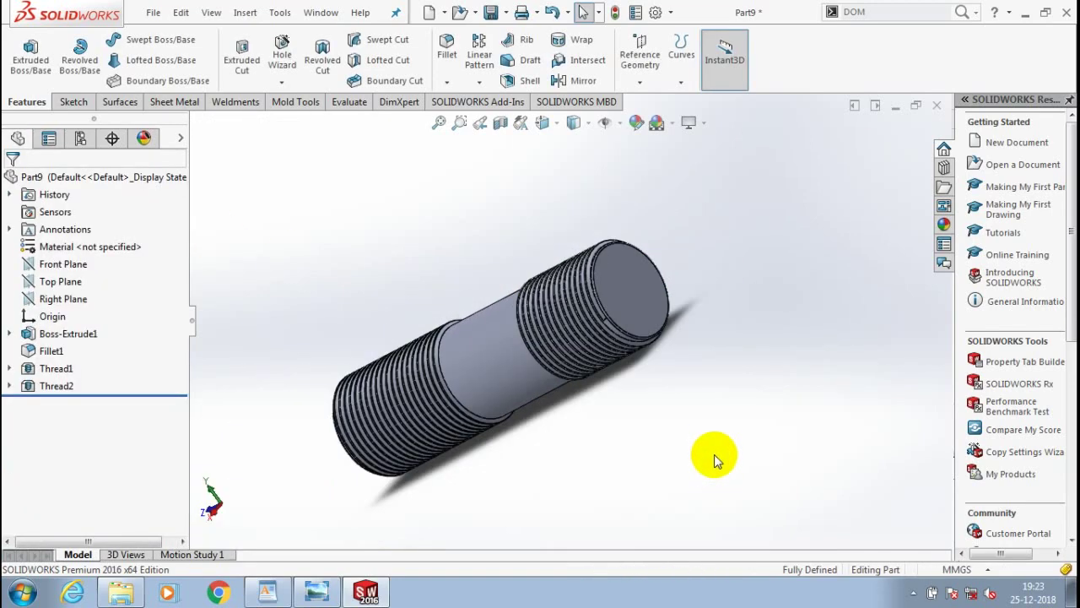
scroll(714, 454, up, 2)
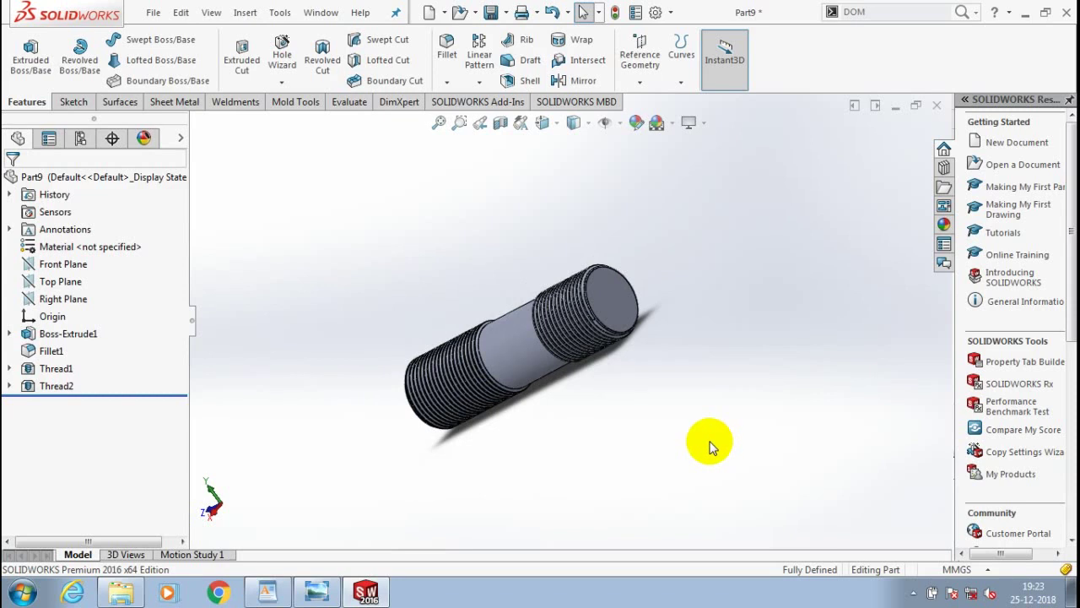
mouse_move(709, 447)
middle_down()
mouse_move(494, 410)
mouse_move(562, 265)
middle_up()
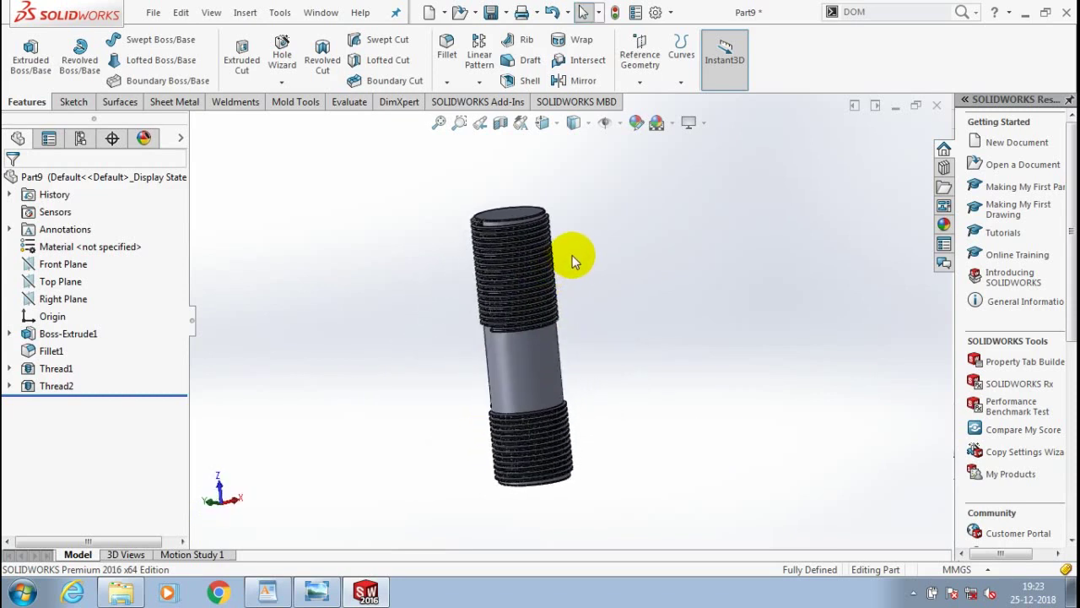
click(155, 23)
Step: Name the part 'STUD M20' and save it into the Desktop's STOP VALVE folder
click(193, 167)
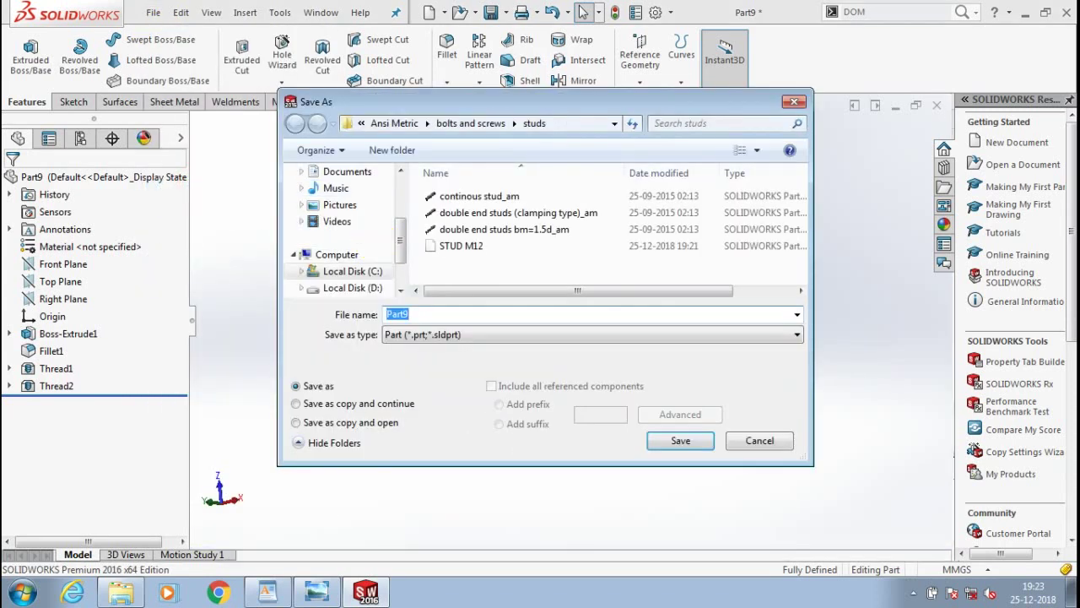
text(STUD )
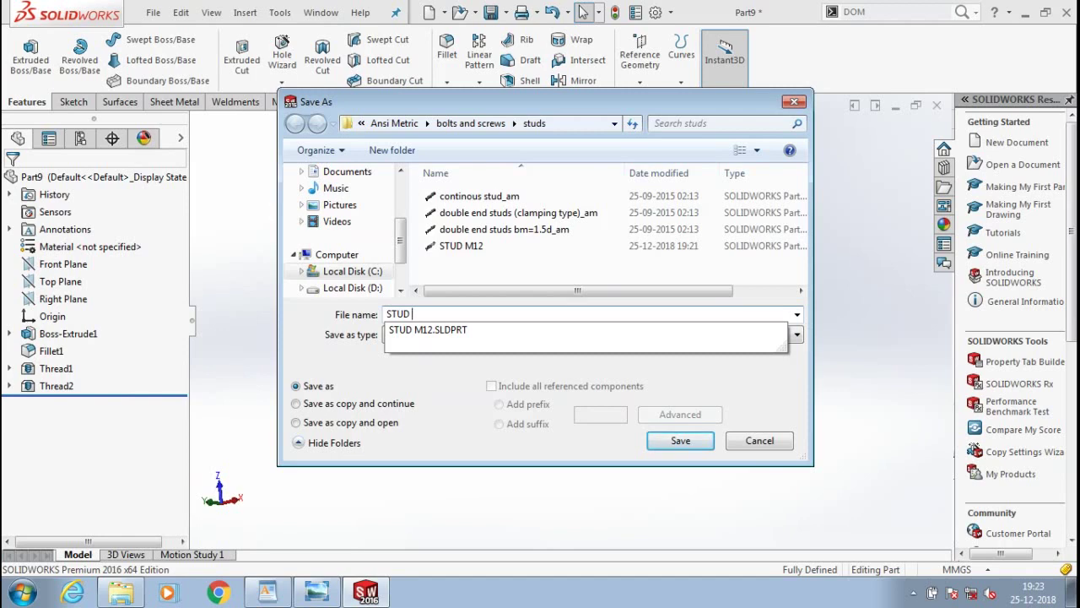
text(M20)
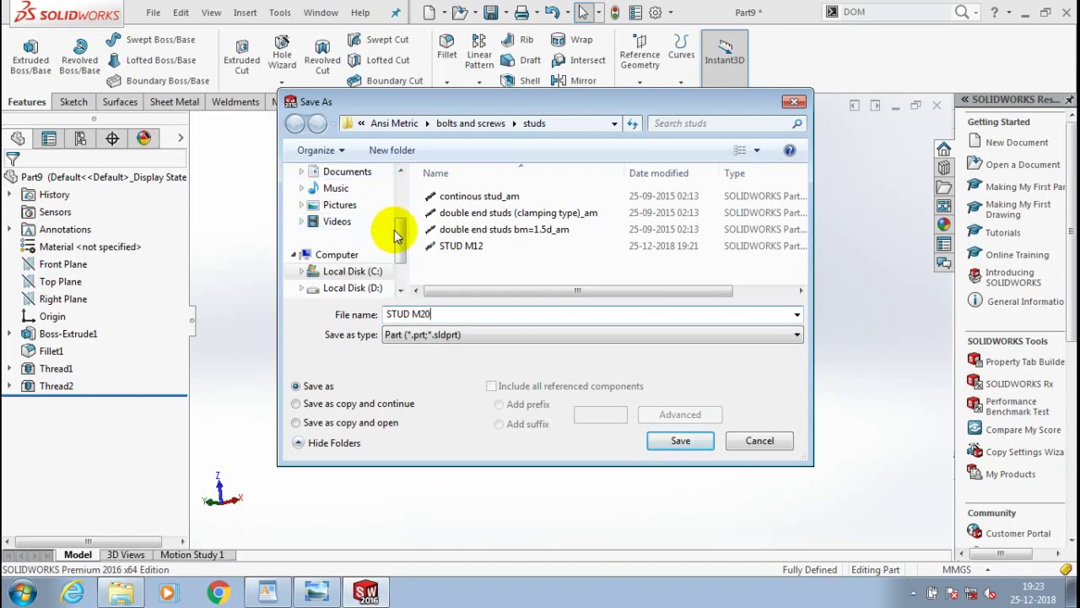
drag(405, 246, 403, 177)
click(340, 195)
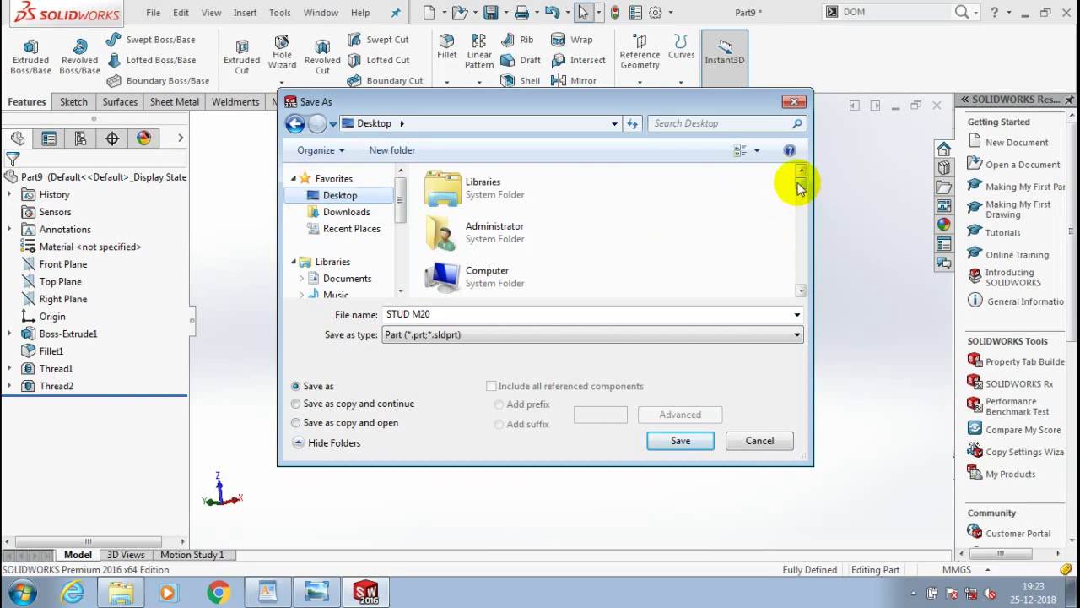
mouse_move(802, 181)
mouse_down()
mouse_move(803, 239)
mouse_move(800, 223)
mouse_up()
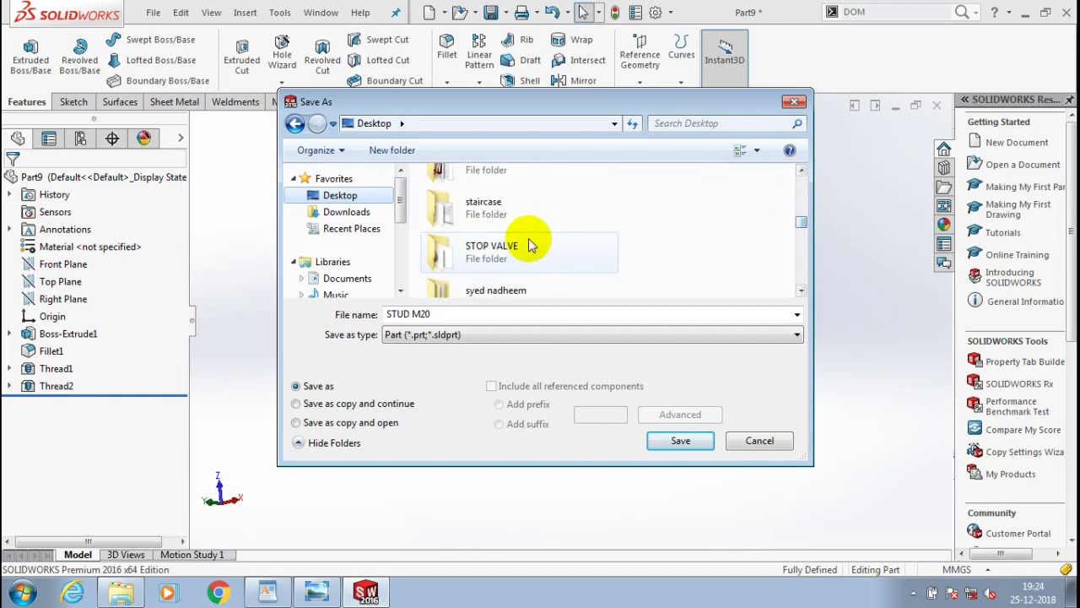
double_click(523, 241)
click(656, 446)
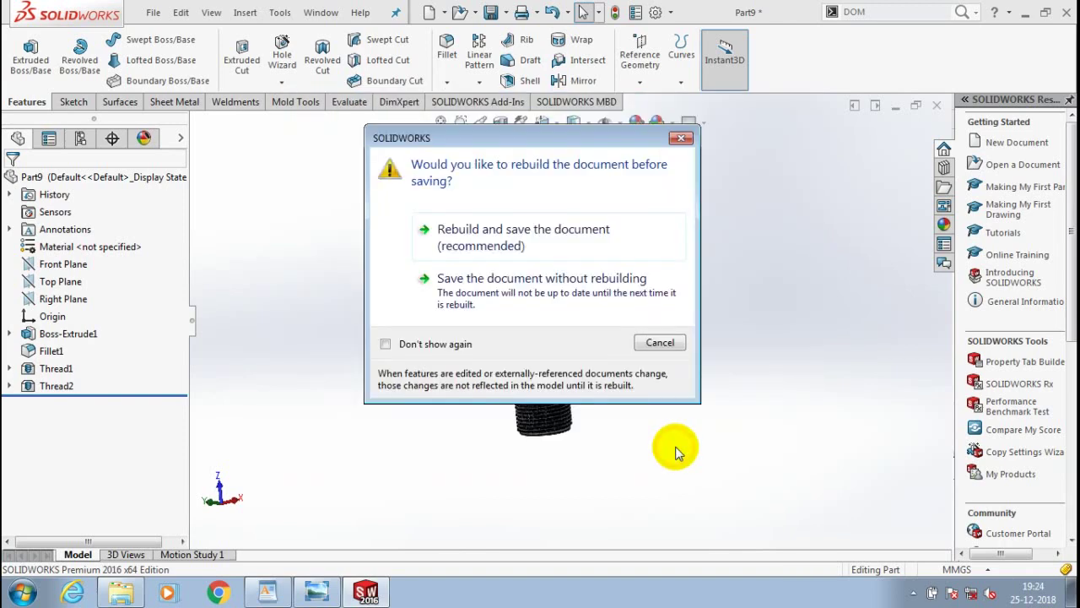